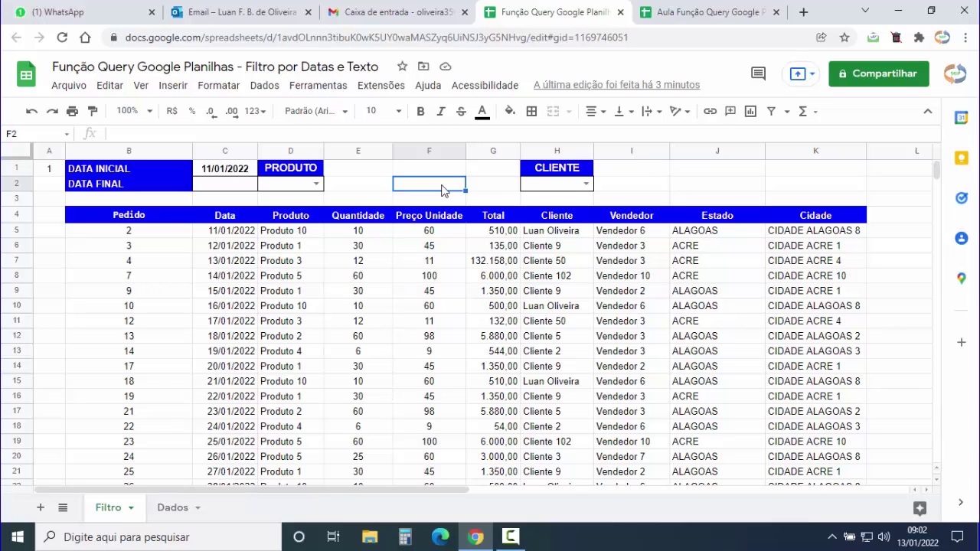
Set the DATA FINAL filter in cell C2 to 15/01/2022
click(227, 185)
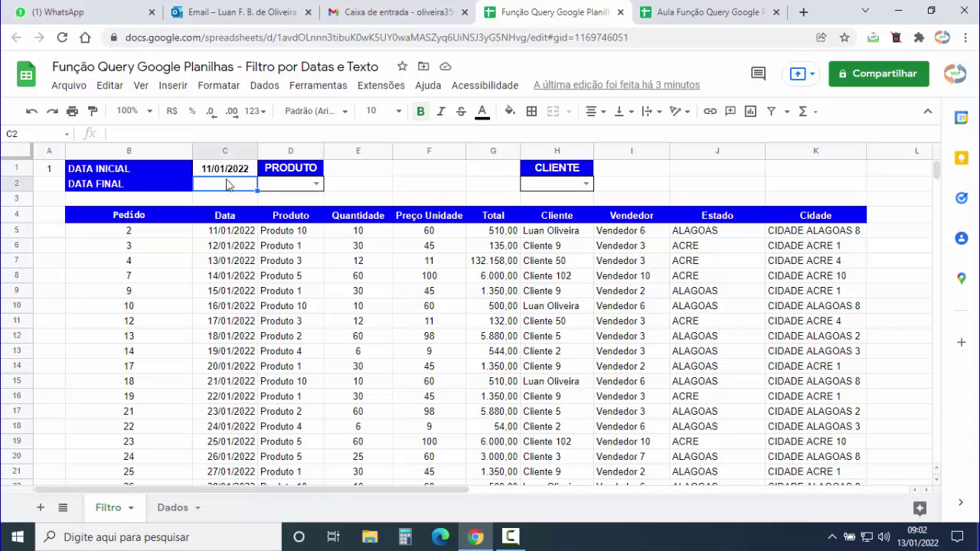
text(15/01/2022)
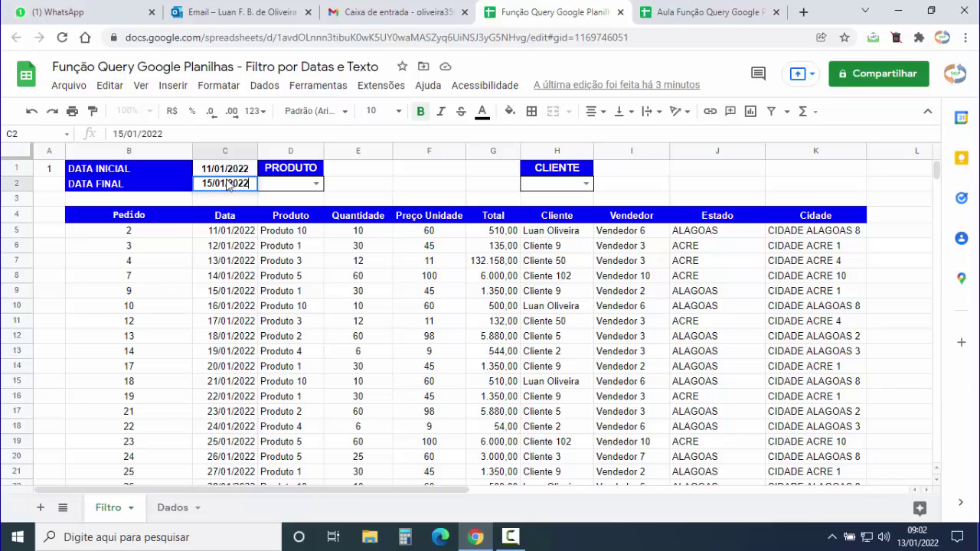
key(Return)
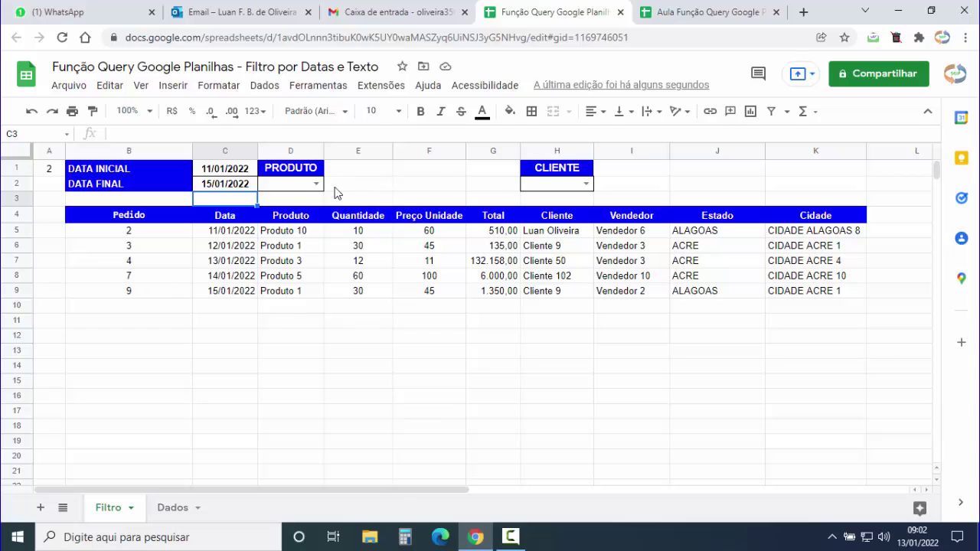
Filter the orders by Produto 10 under PRODUTO and by the first listed customer under CLIENTE
click(315, 183)
click(299, 207)
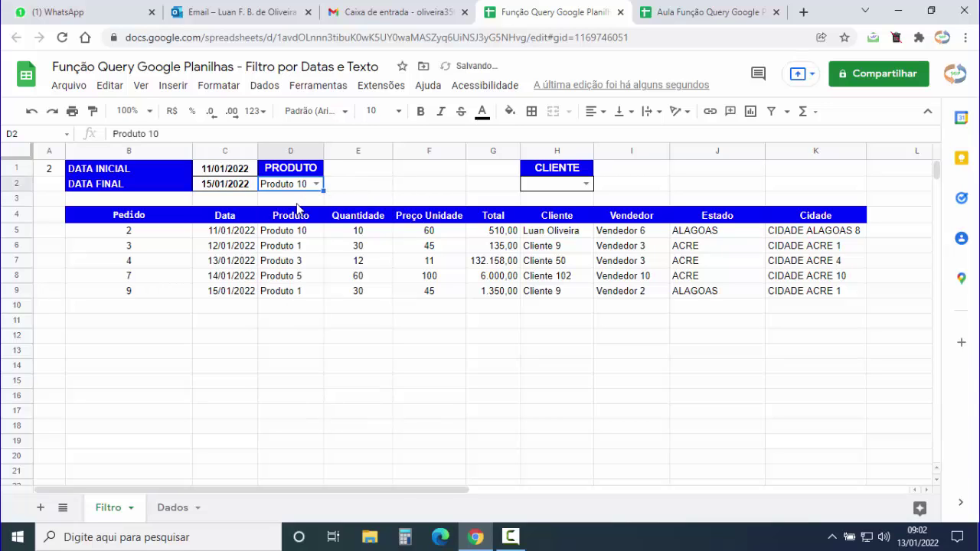
click(585, 184)
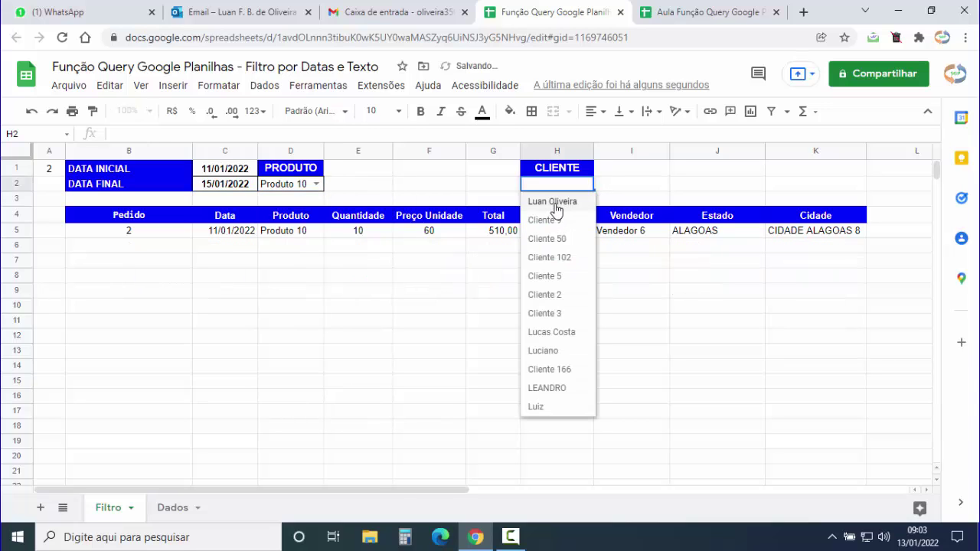
click(552, 203)
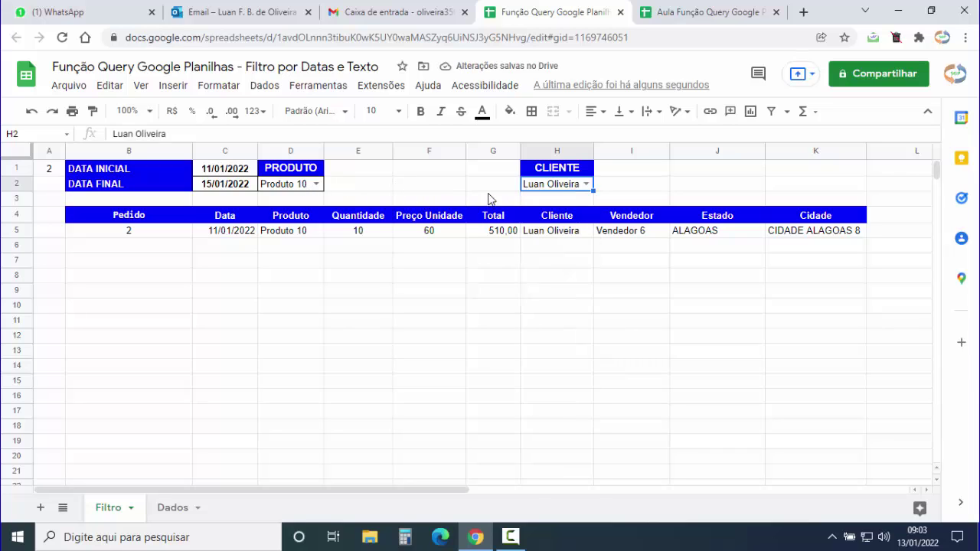
Clear the CLIENTE, PRODUTO and DATA FINAL filter cells
key(Delete)
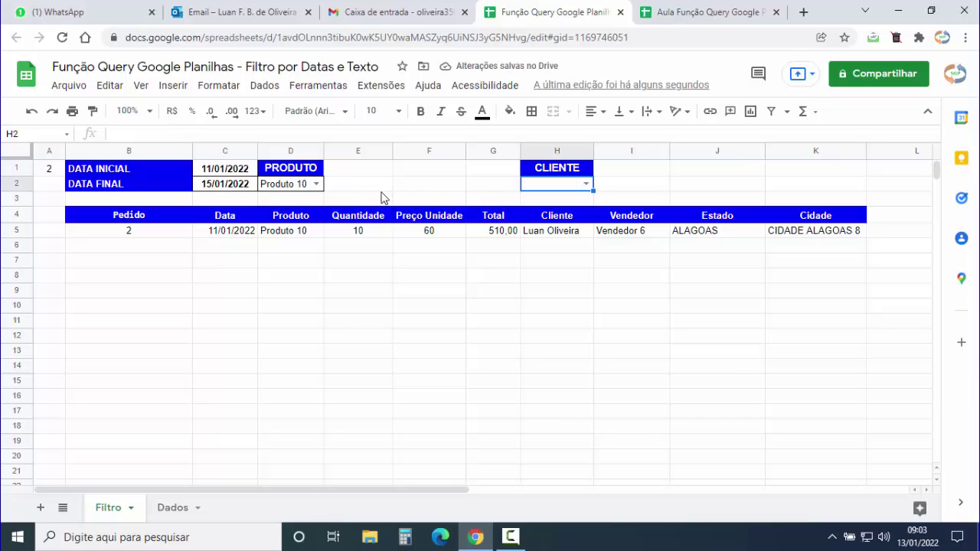
click(292, 190)
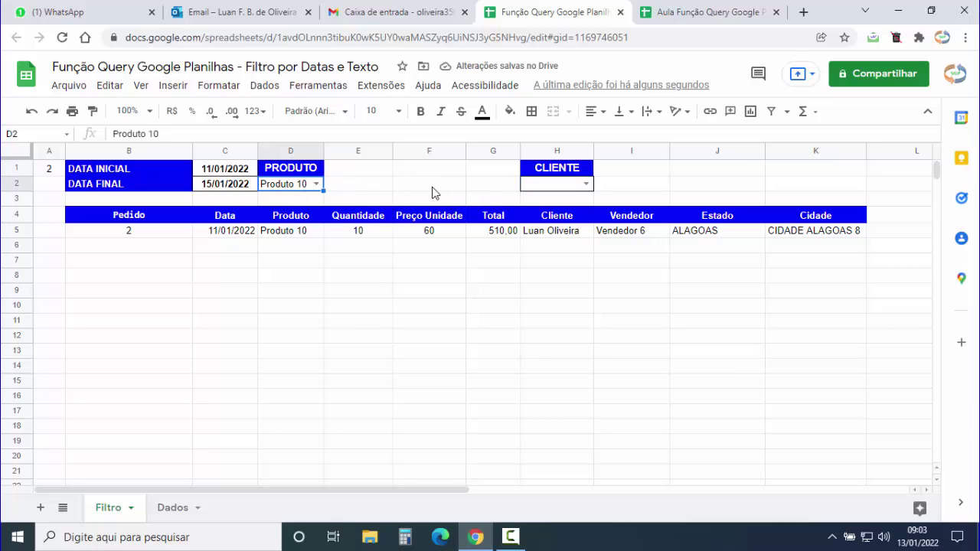
key(Delete)
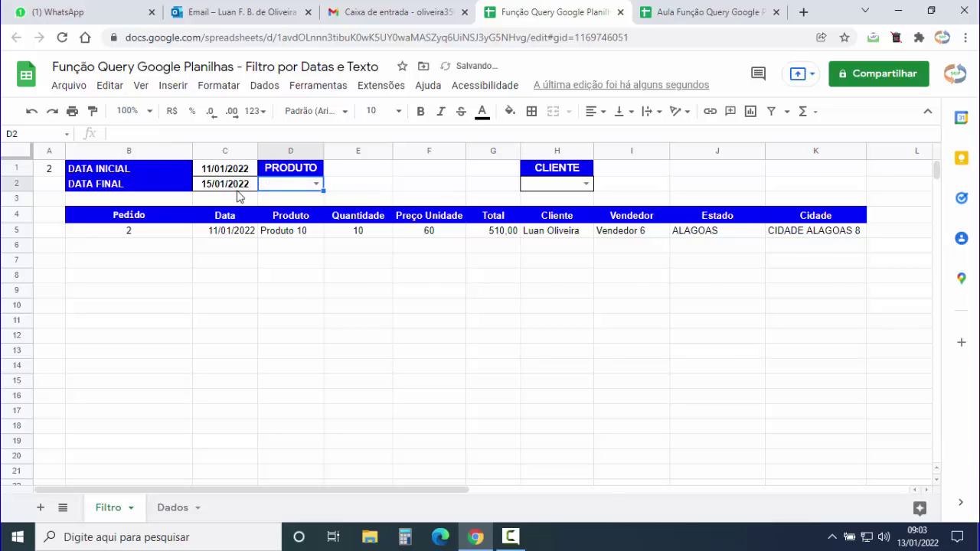
click(230, 188)
key(Delete)
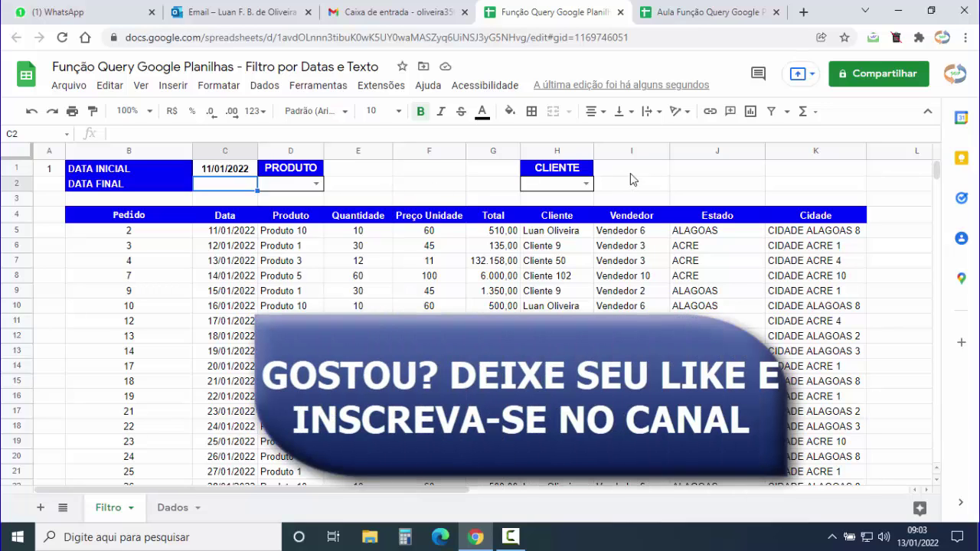
Switch to the spreadsheet "Aula Função Query Google Planilhas - Filtro por Datas e Texto" and slightly widen column C of its Filtro sheet
click(698, 12)
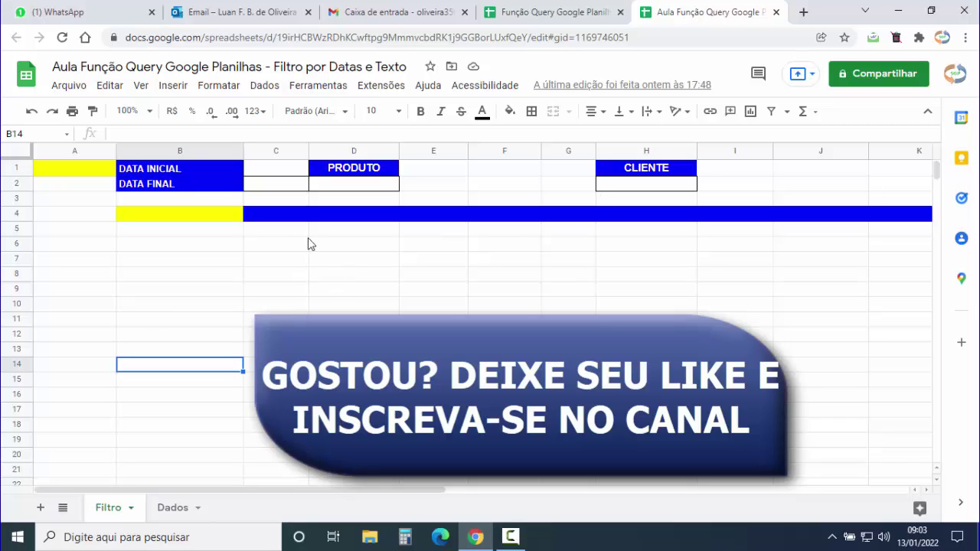
drag(309, 151, 322, 152)
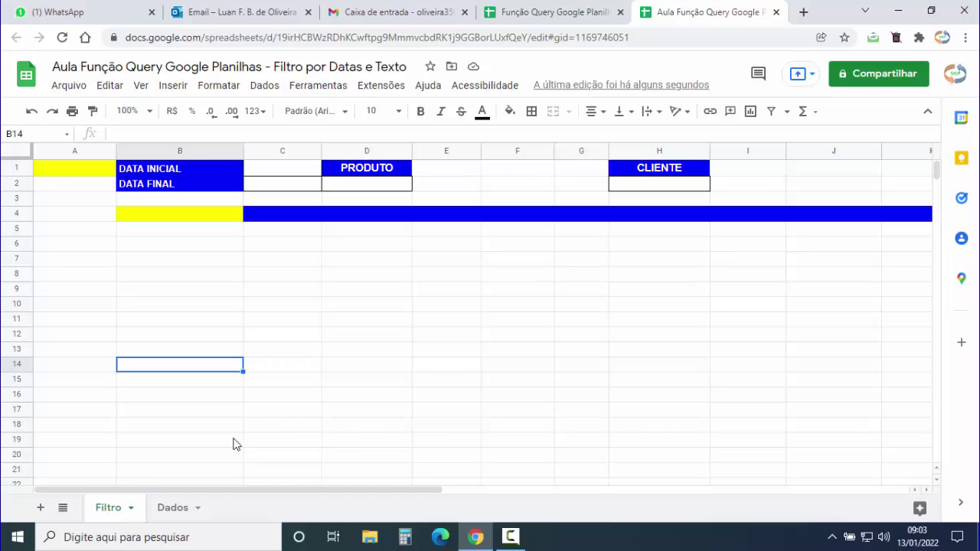
Examine the filter area B1:H2, then the header row and Pedido column of the Dados sheet
drag(193, 169, 641, 189)
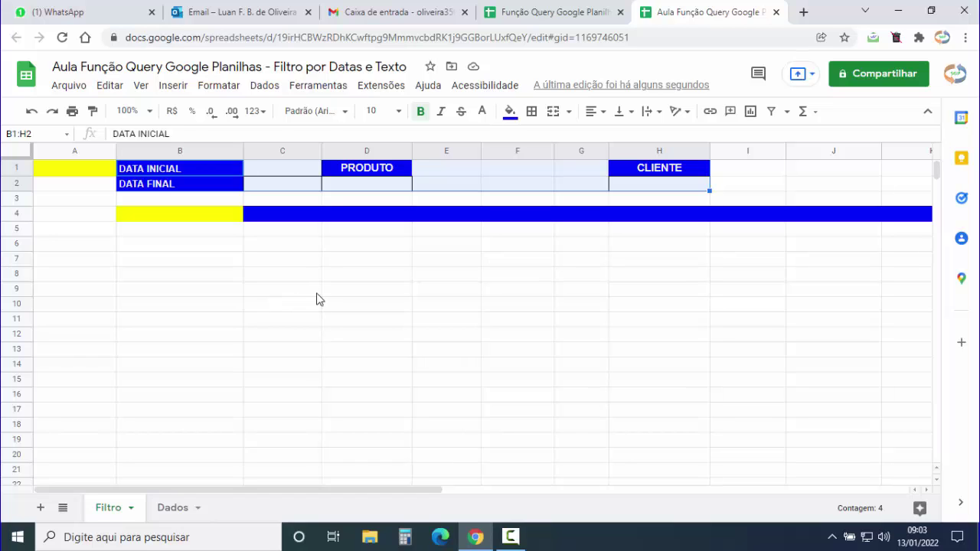
click(172, 508)
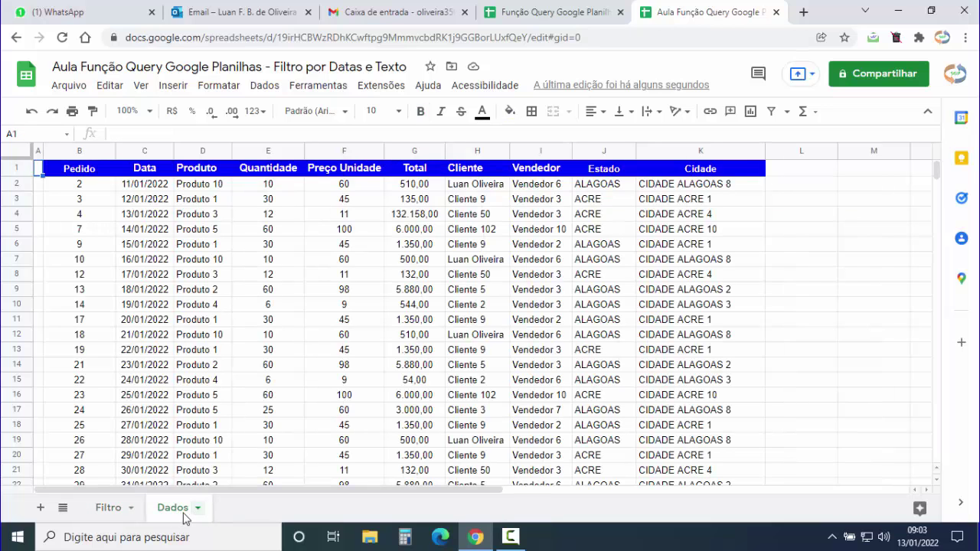
click(17, 168)
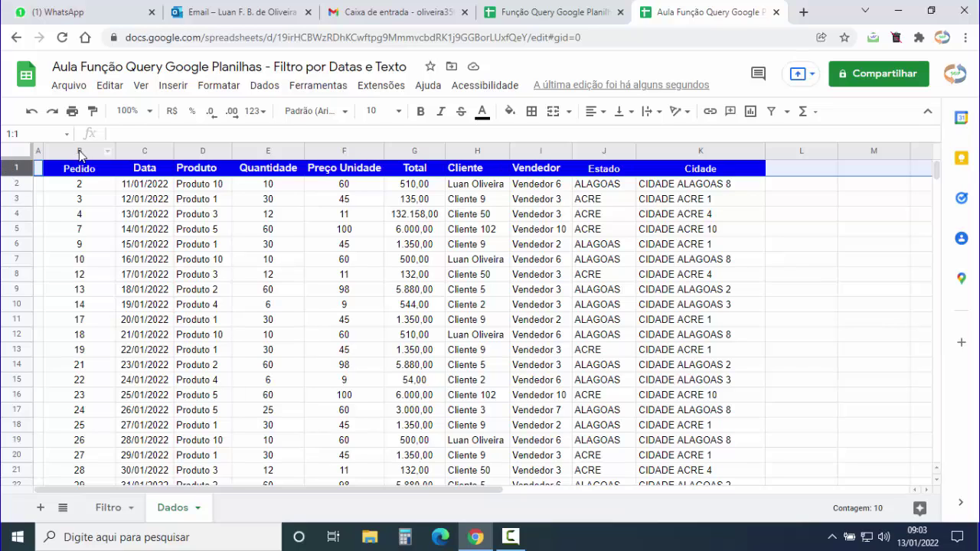
click(80, 152)
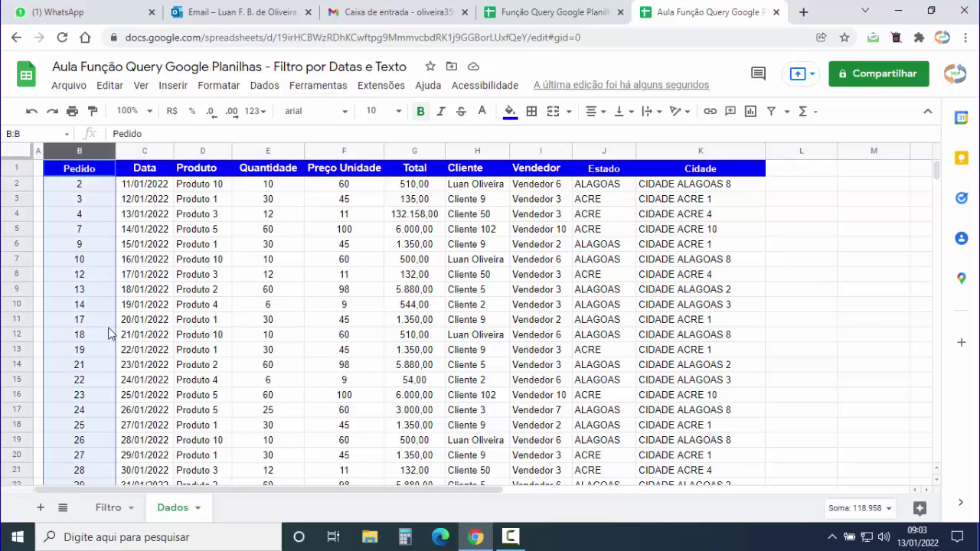
Return to the Filtro sheet, select cell B4 and enlarge the browser page to 125%
click(108, 508)
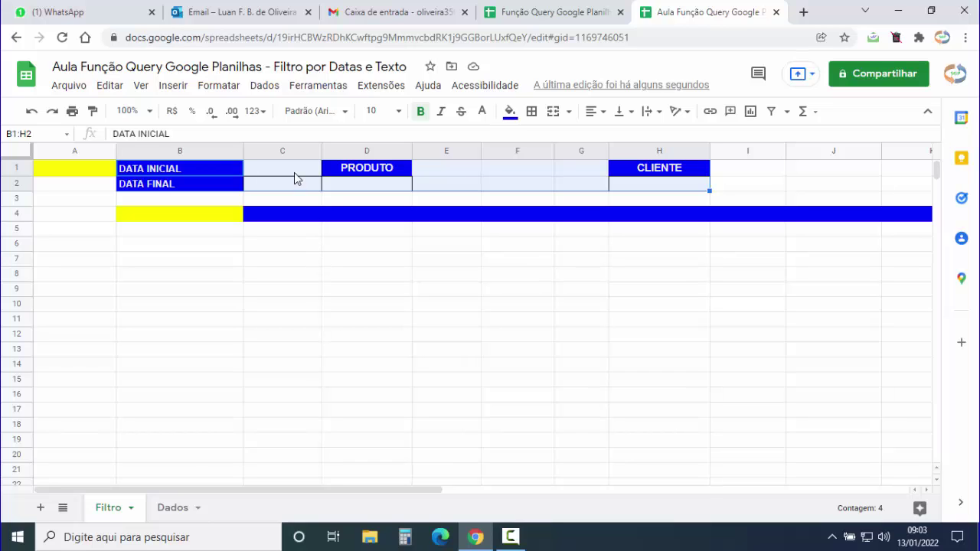
click(188, 217)
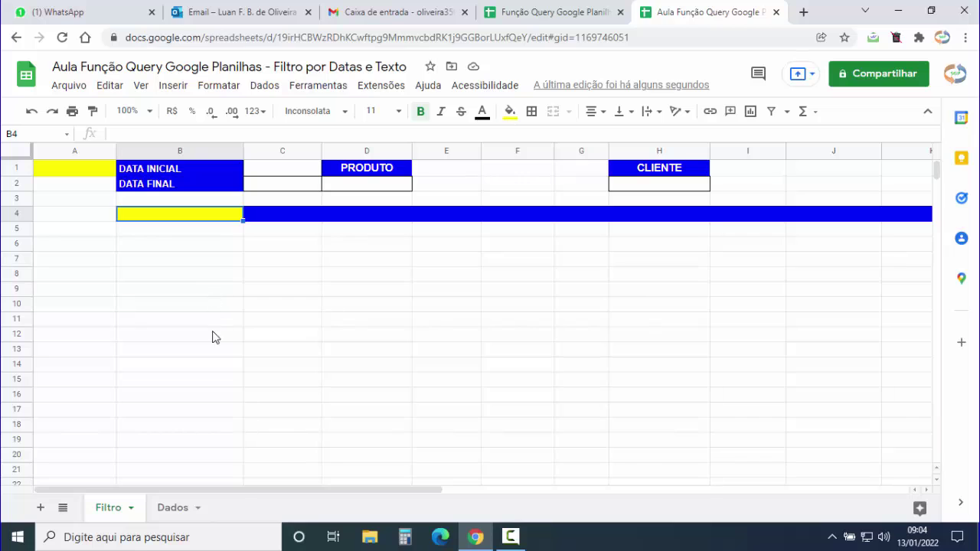
click(965, 38)
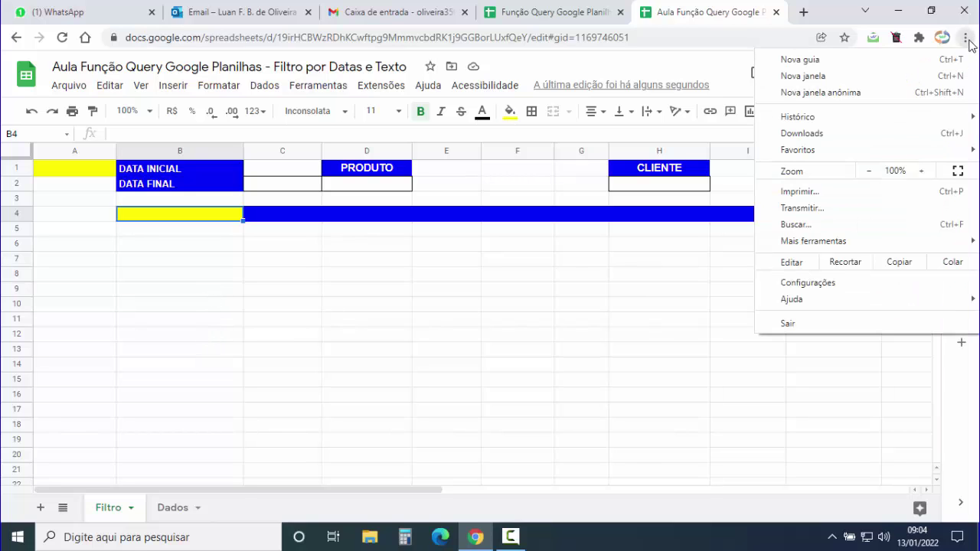
click(923, 173)
click(923, 173)
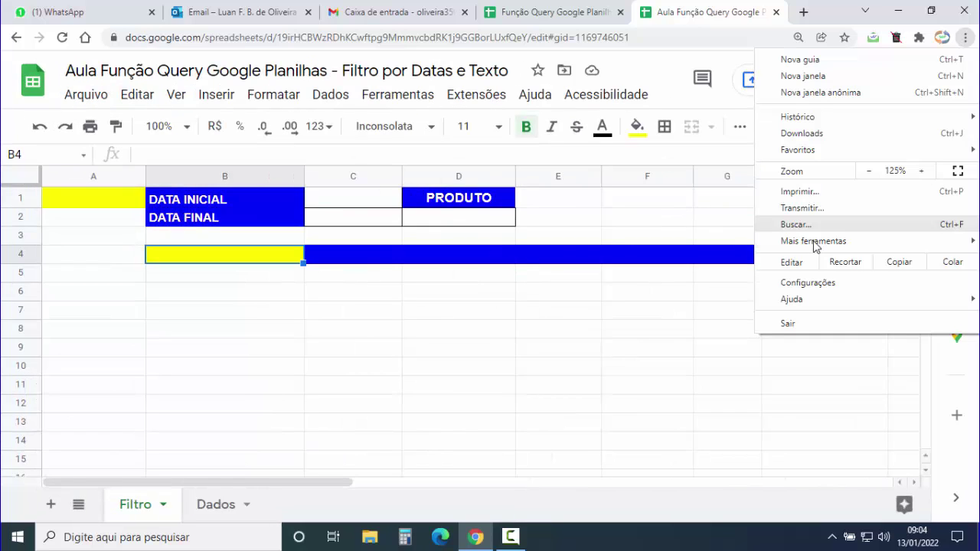
click(236, 271)
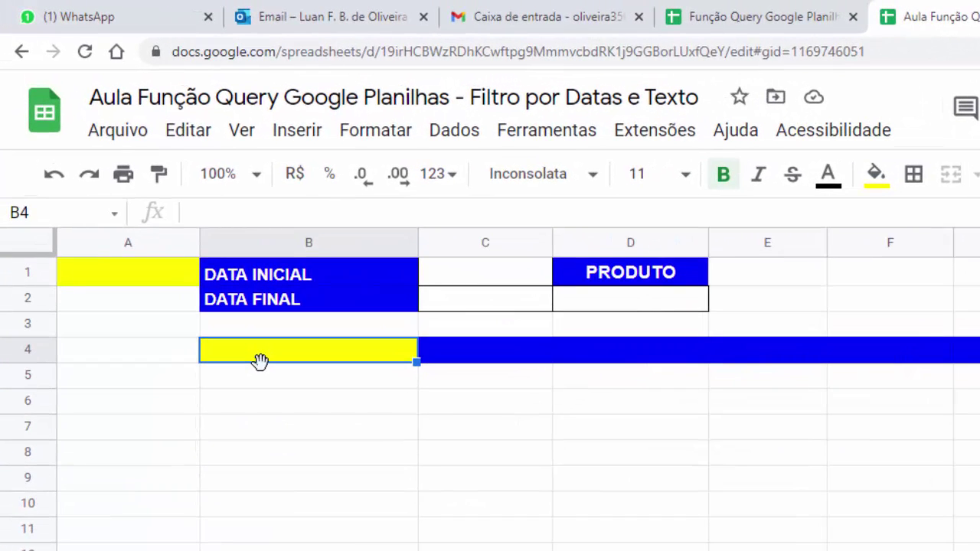
Start a QUERY formula in cell B4 of the Filtro sheet with columns Dados!B:K as its data range
text(=QUE)
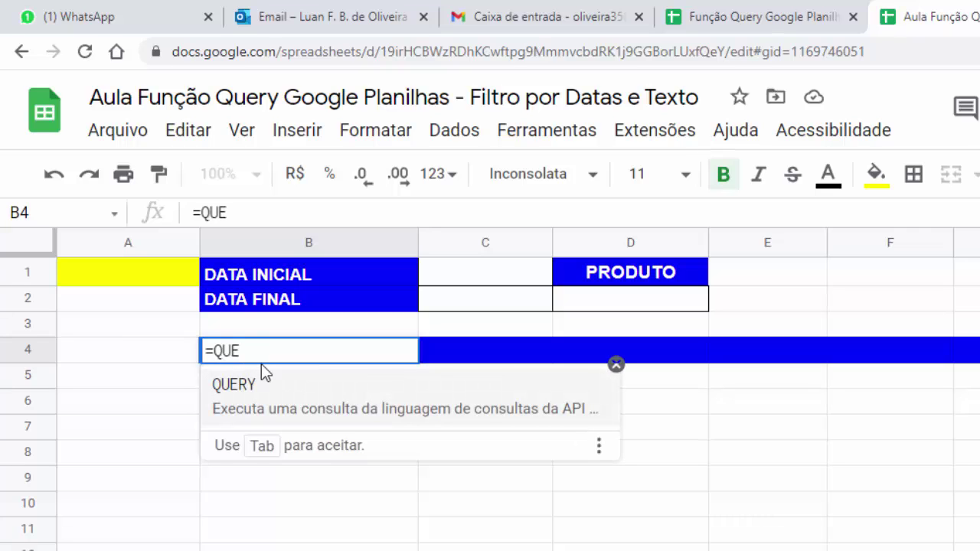
click(264, 409)
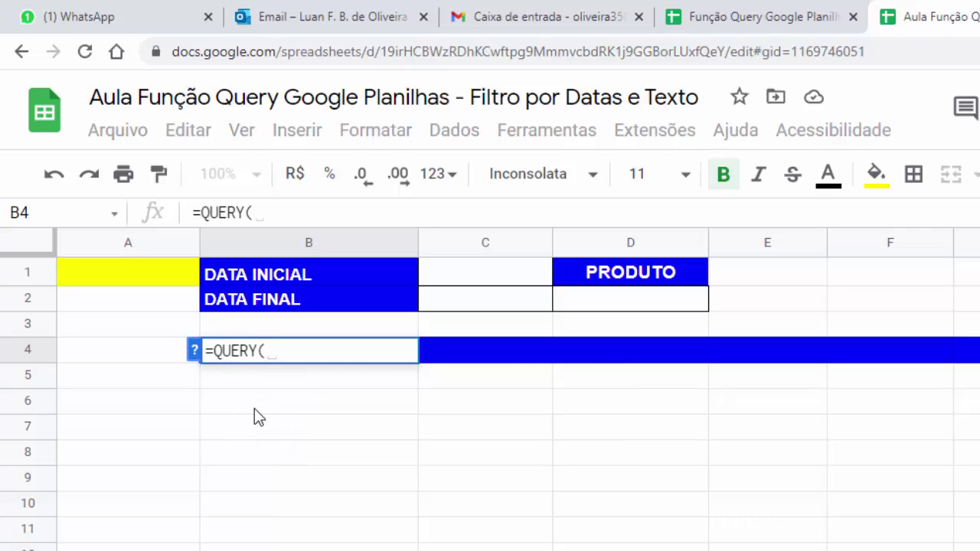
click(195, 356)
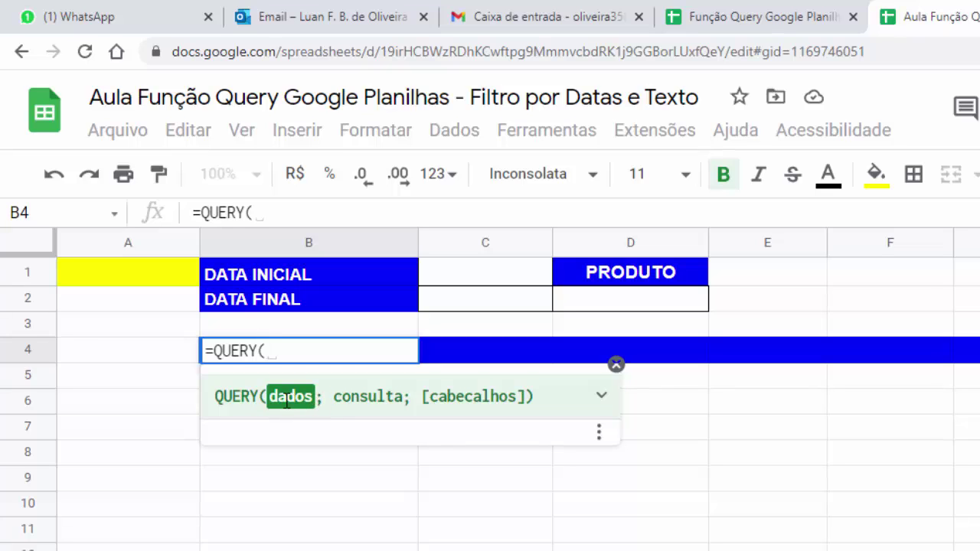
click(617, 365)
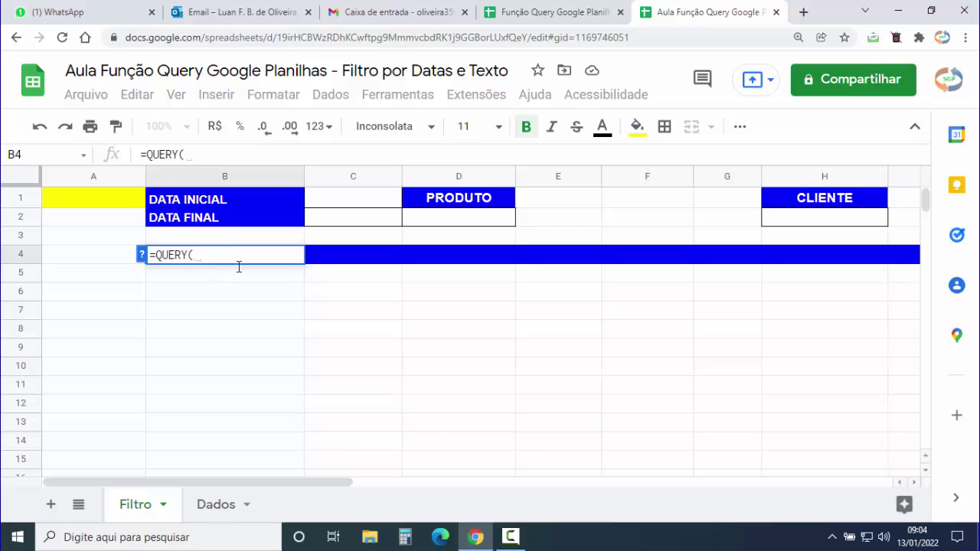
click(219, 505)
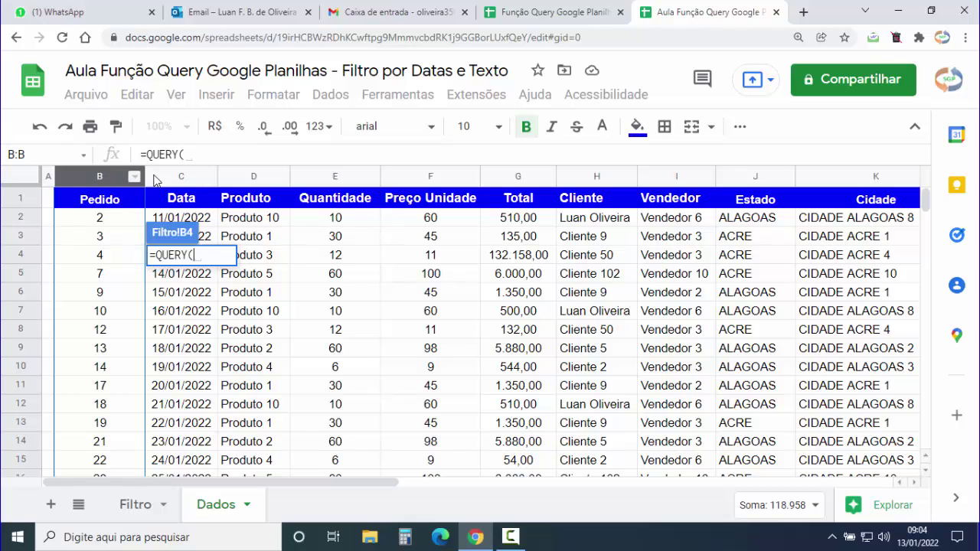
drag(153, 179, 601, 181)
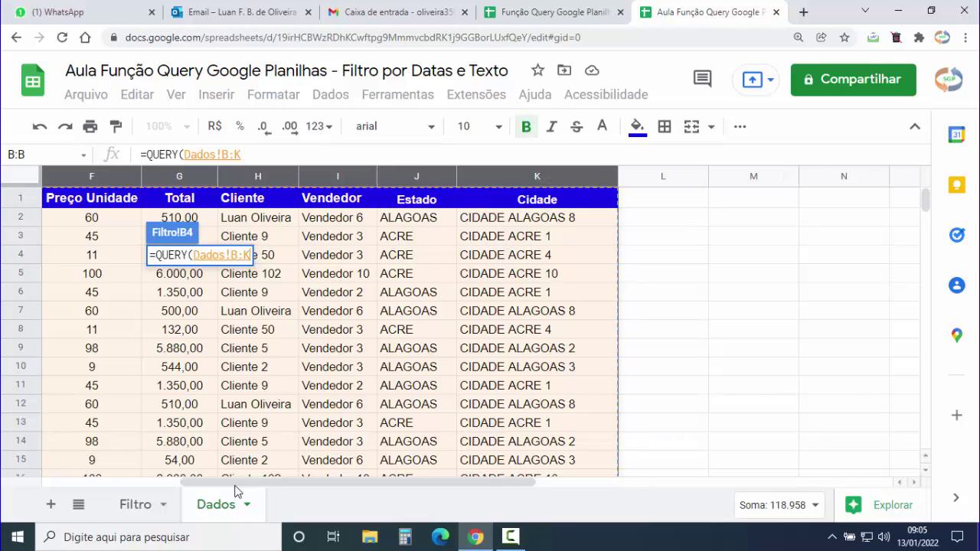
click(143, 511)
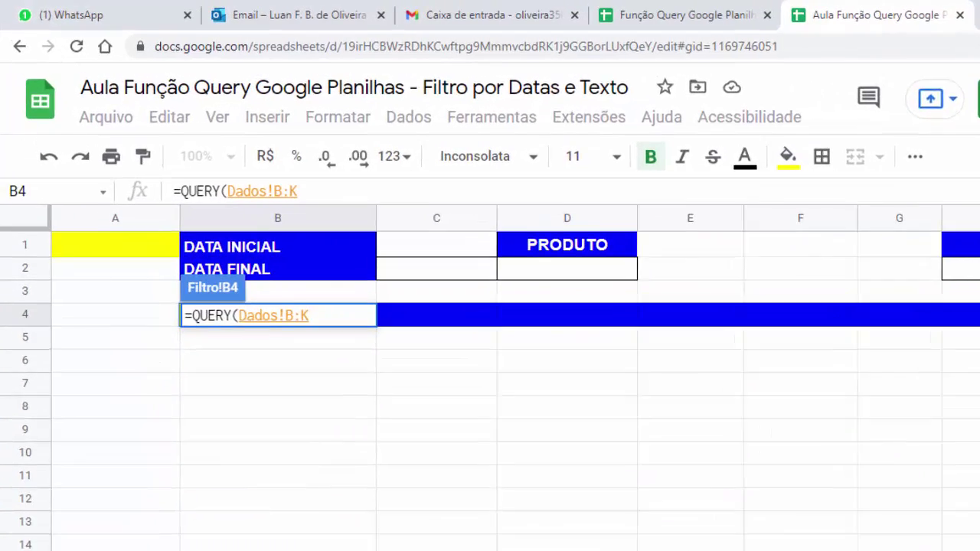
Add a quoted query argument containing SELECT * after the Dados!B:K range in the B4 formula
text(;)
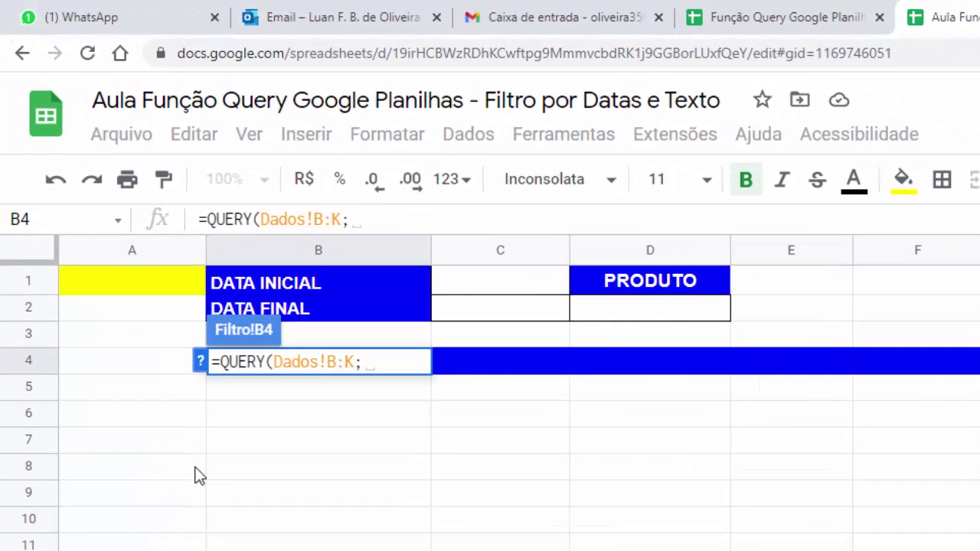
click(199, 360)
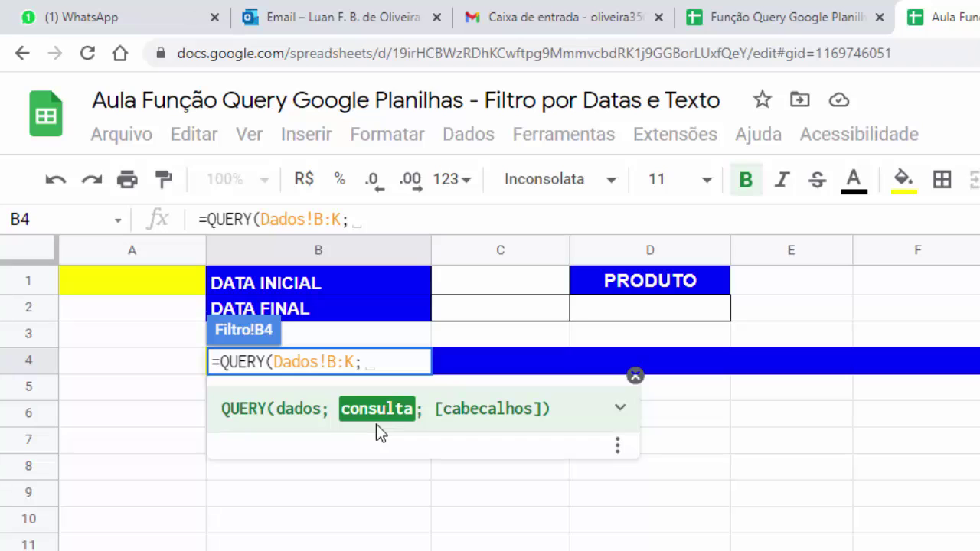
click(635, 375)
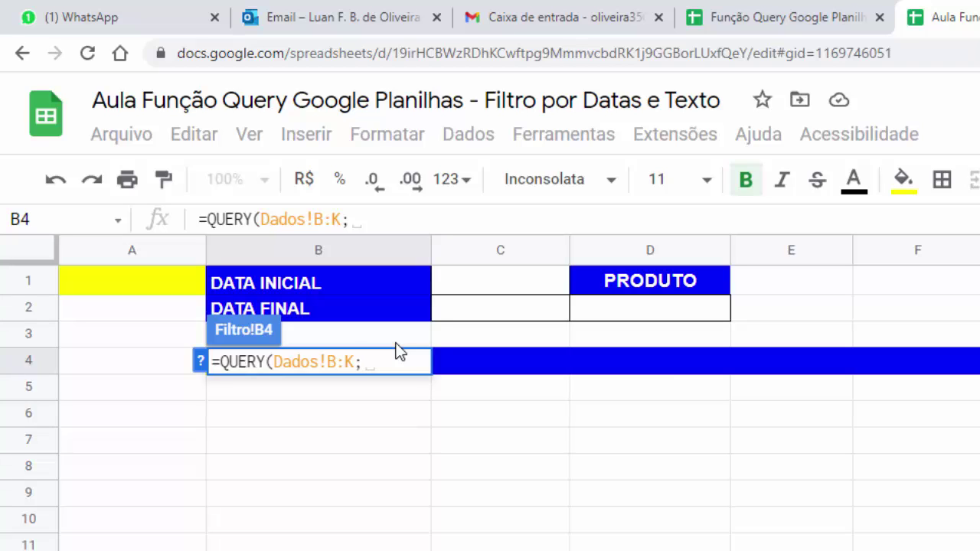
text("")
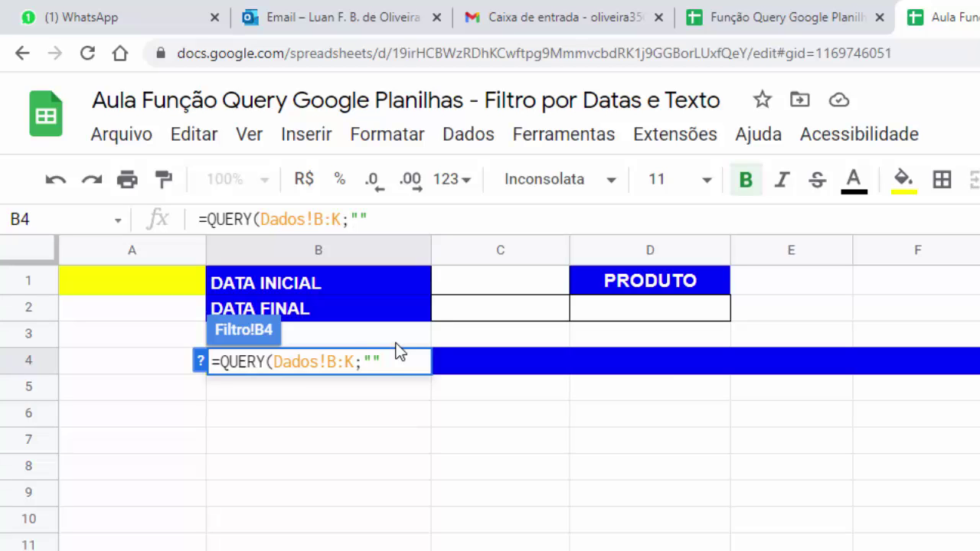
click(360, 219)
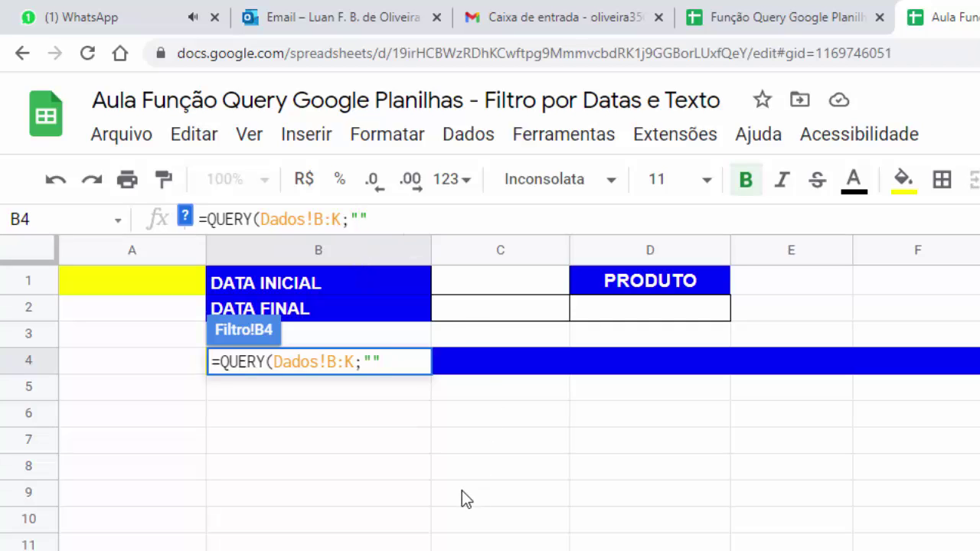
text(SELECT )
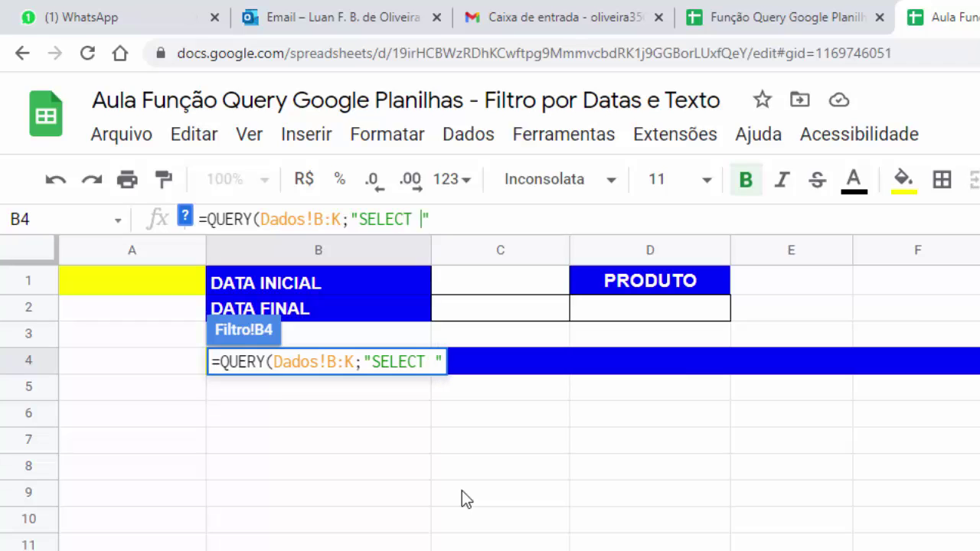
text(*)
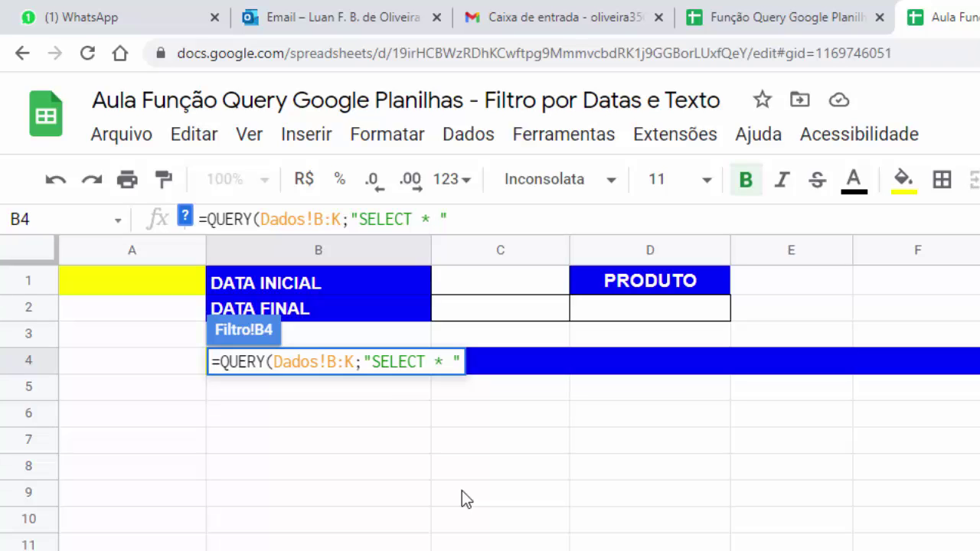
Append a WHERE clause after SELECT * inside the quoted query text
double_click(425, 220)
click(434, 220)
text(WH )
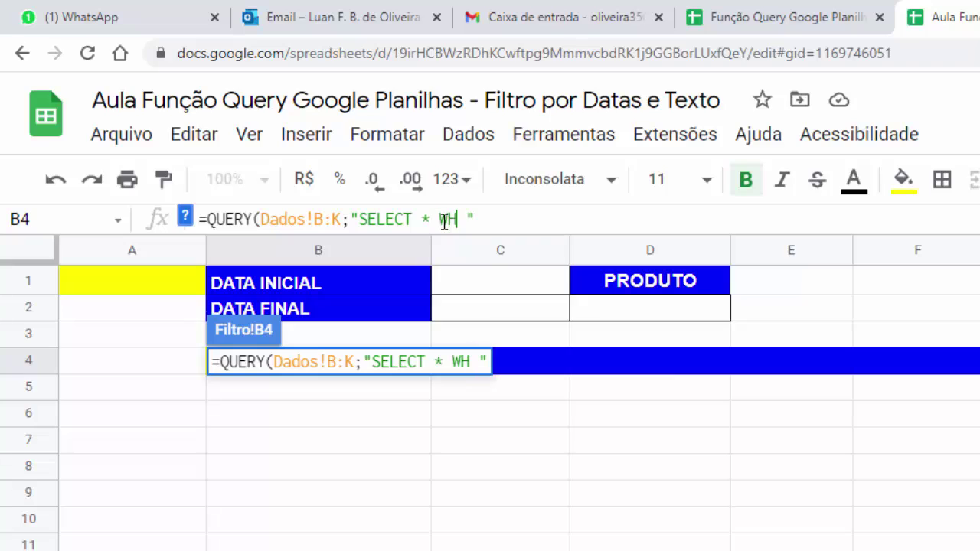
text(ERE)
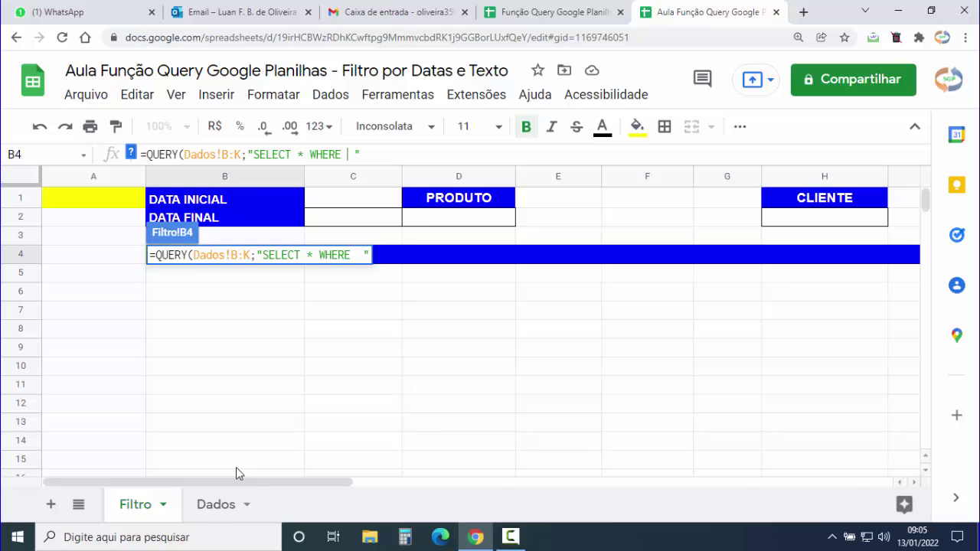
Check which column holds Data in the Dados sheet, and return to the Filtro sheet
click(216, 505)
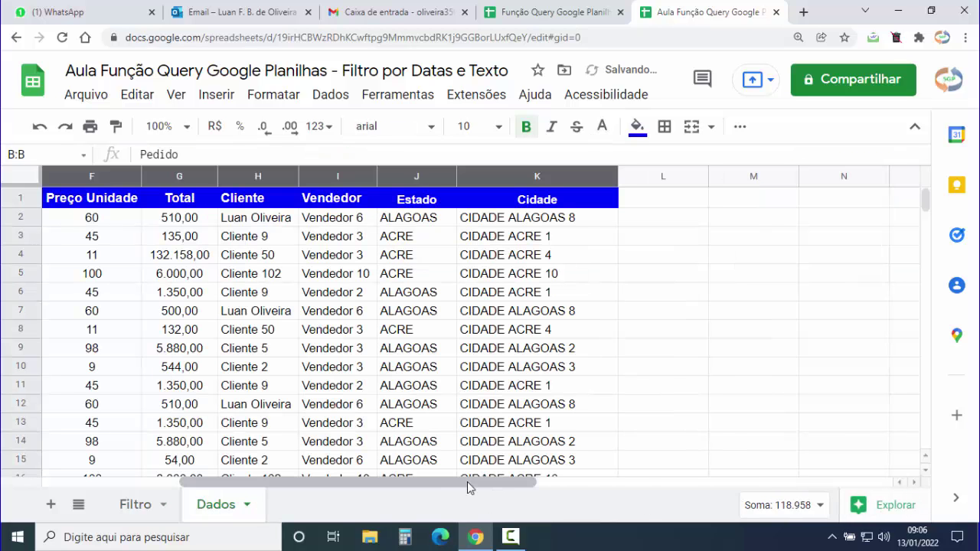
drag(470, 487, 220, 482)
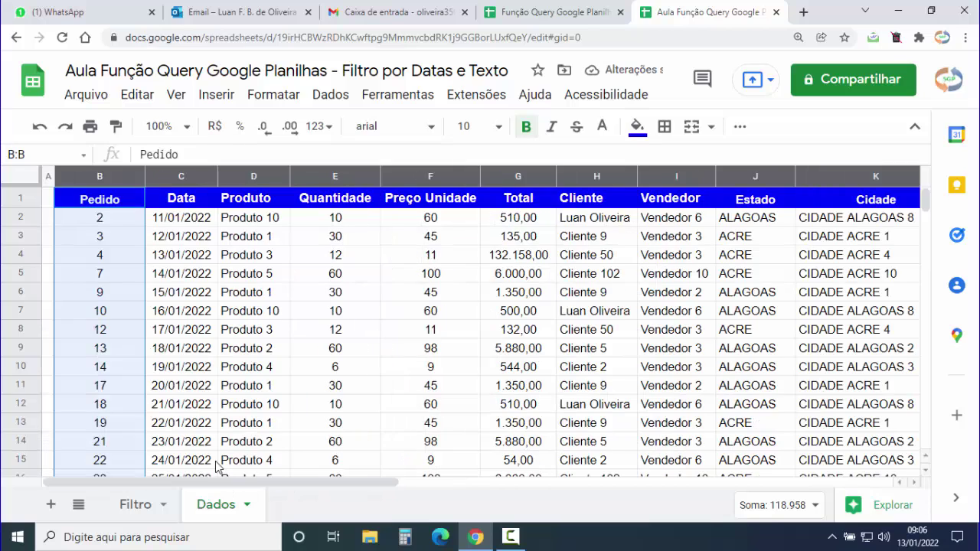
click(186, 177)
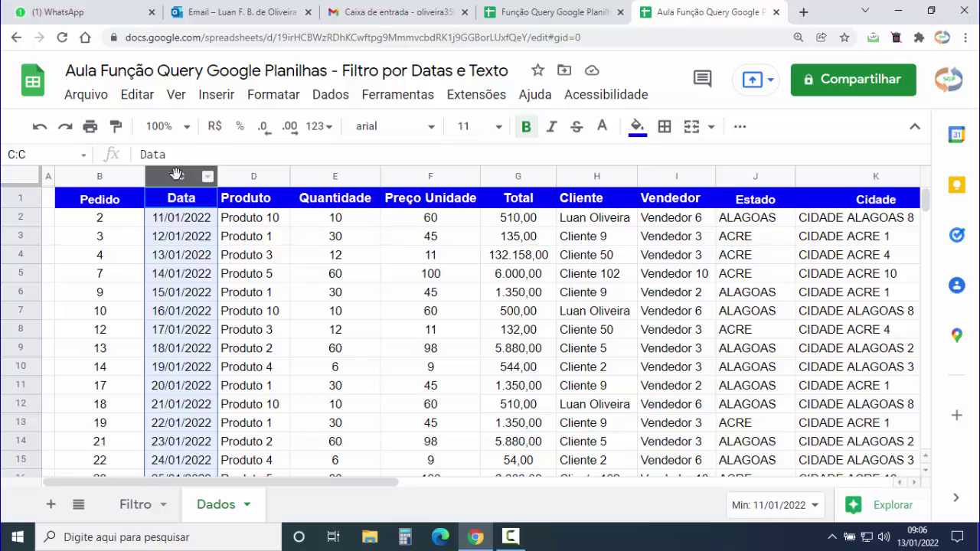
click(136, 506)
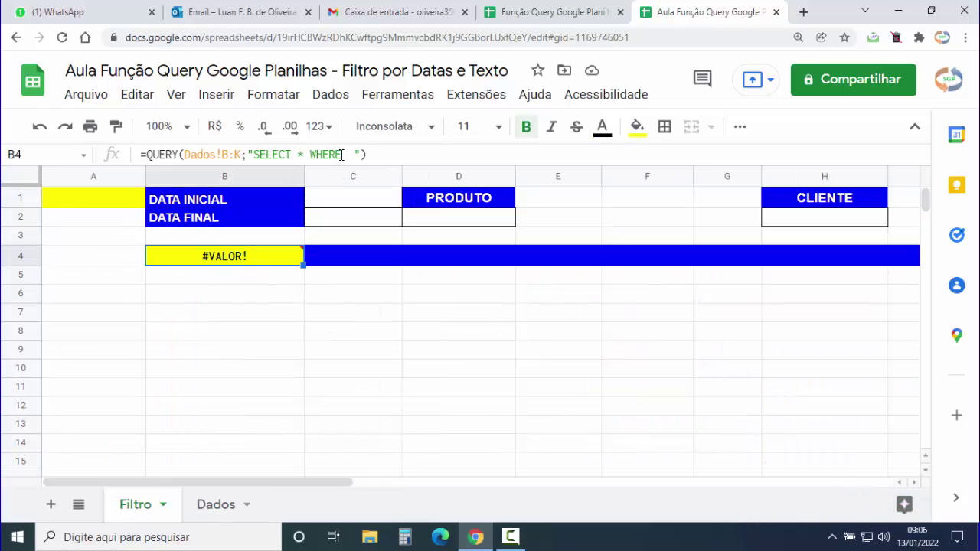
Reopen the B4 formula, remove its closing parenthesis and add the condition C >= DATE after WHERE
click(385, 155)
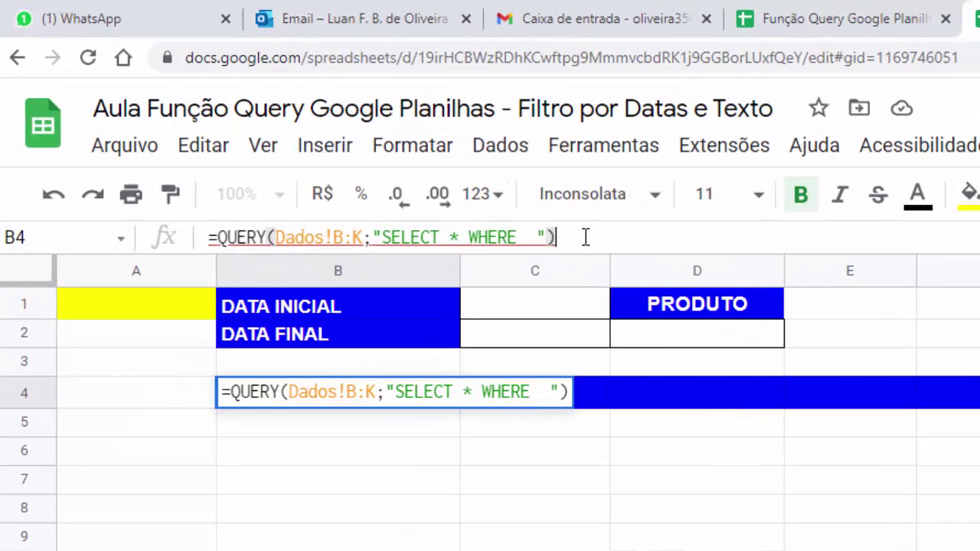
key(BackSpace)
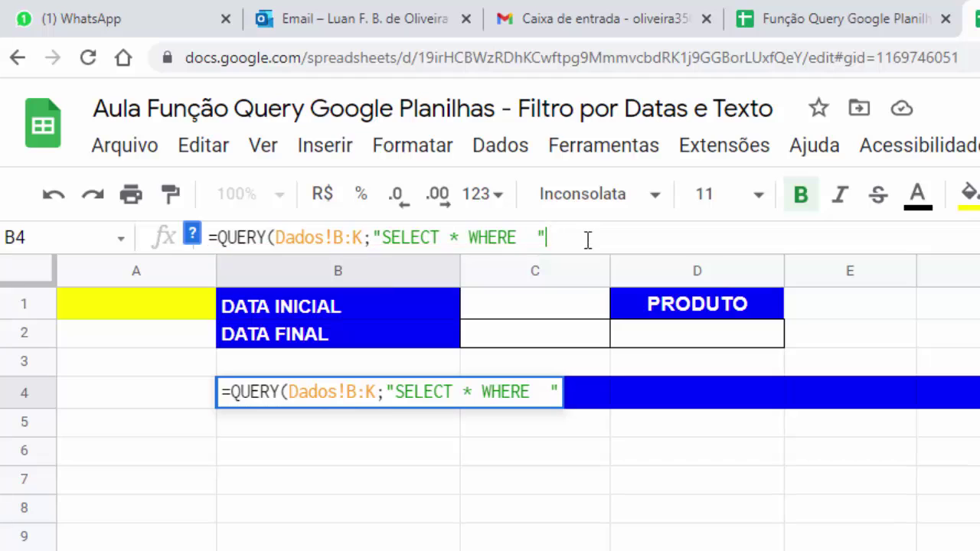
click(533, 237)
text(C)
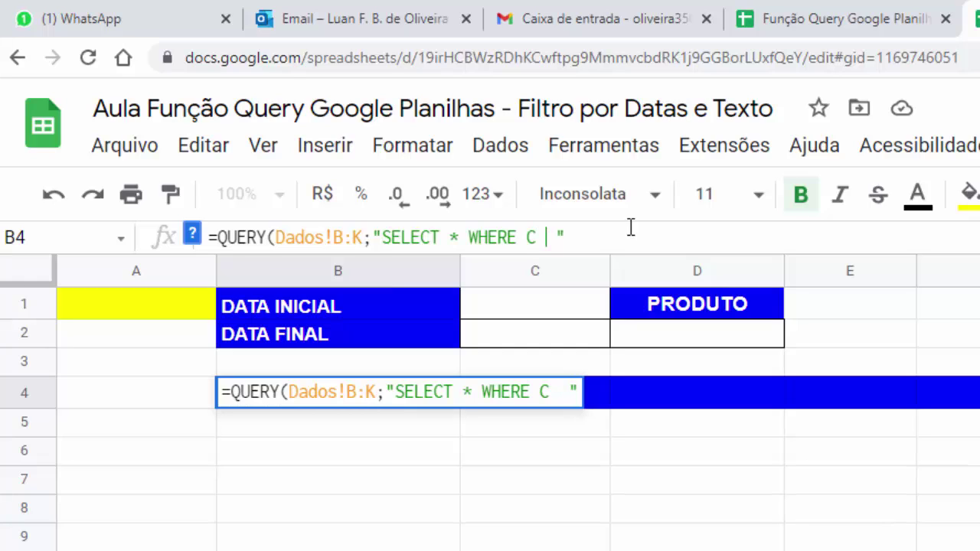
text(>=)
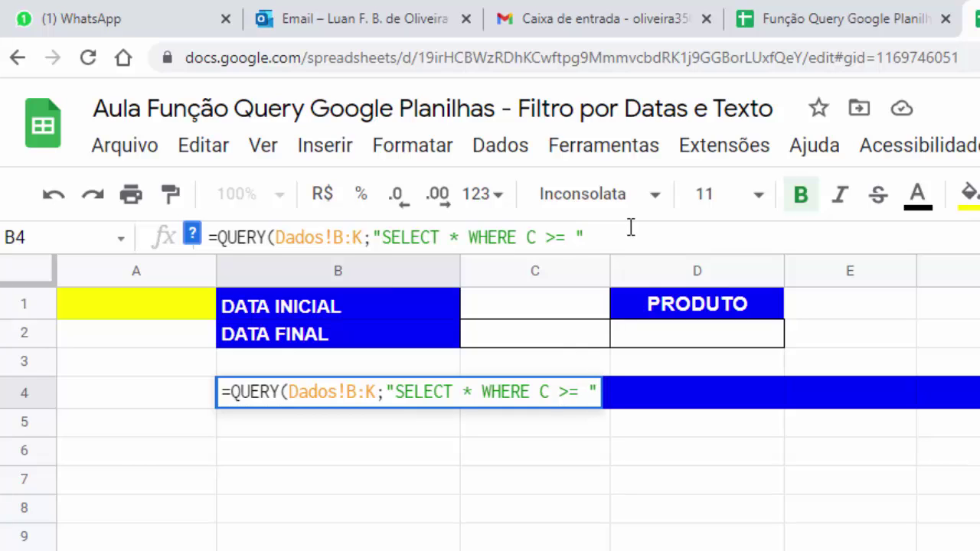
text( Da)
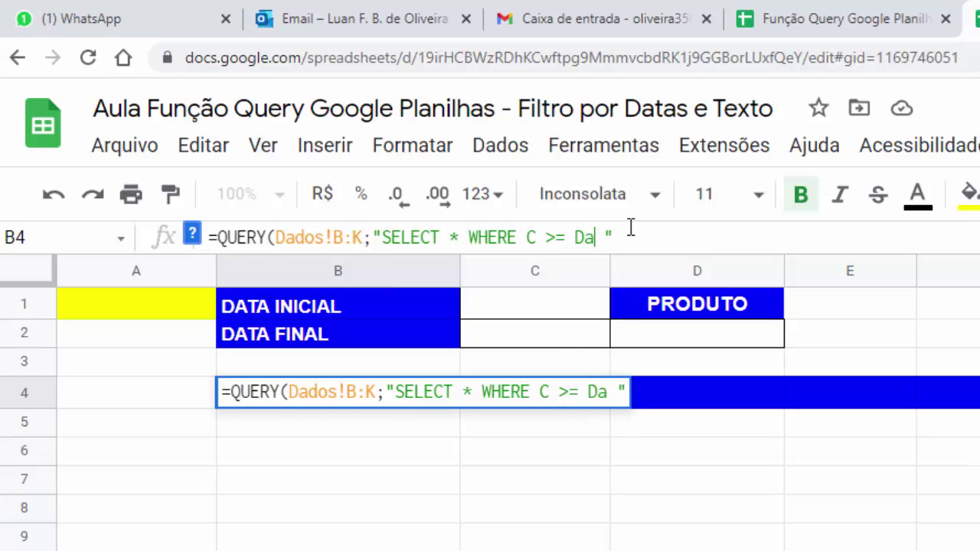
key(BackSpace)
text(ATE)
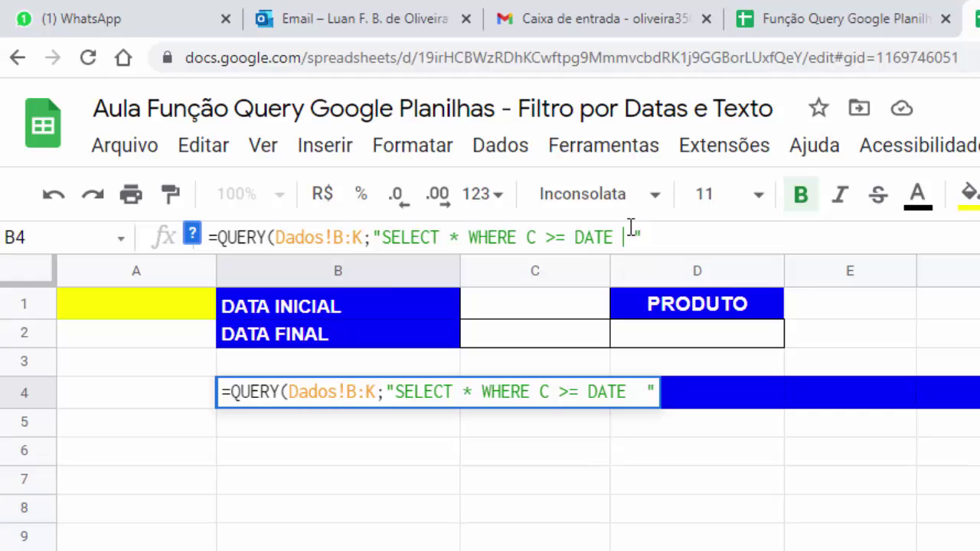
Insert single quotes enclosing a pair of double quotes after DATE, with no space between them
text(  '')
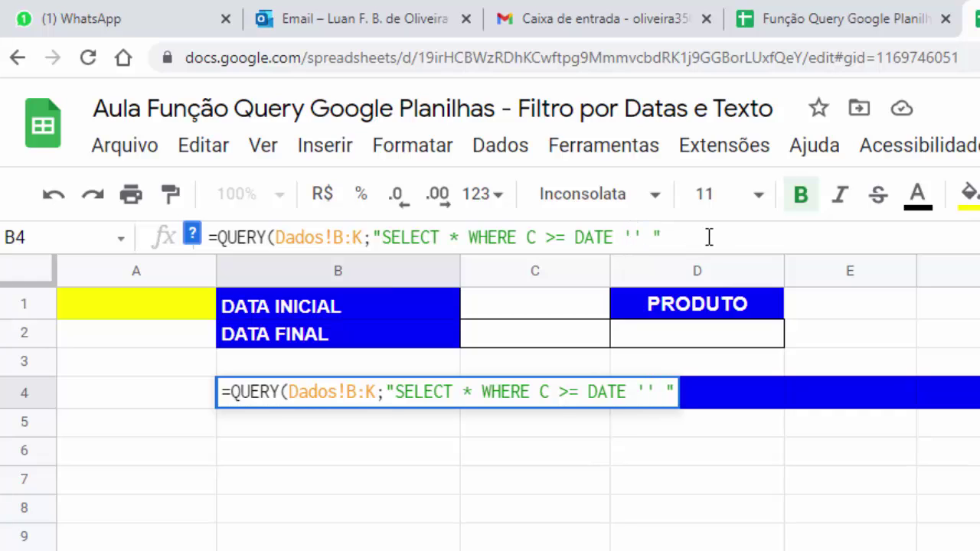
click(641, 238)
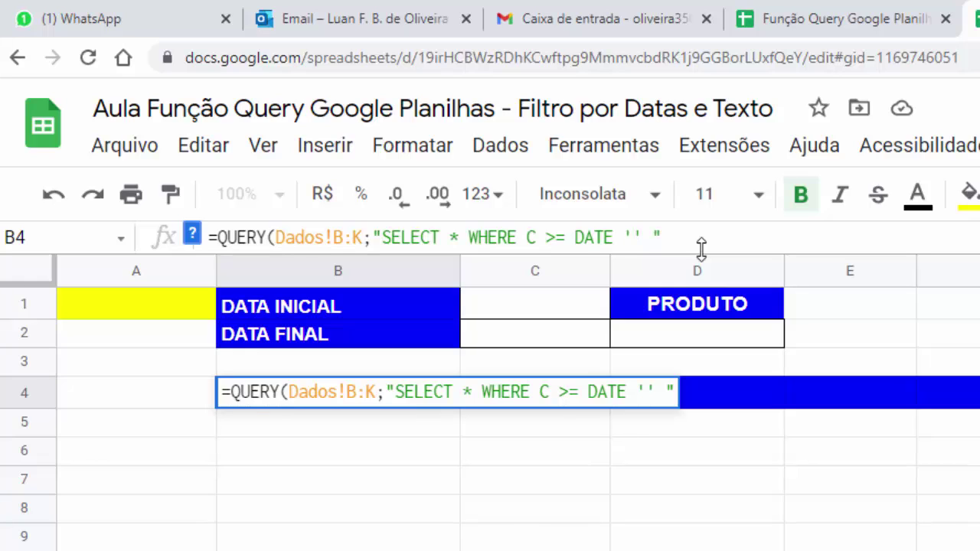
text("")
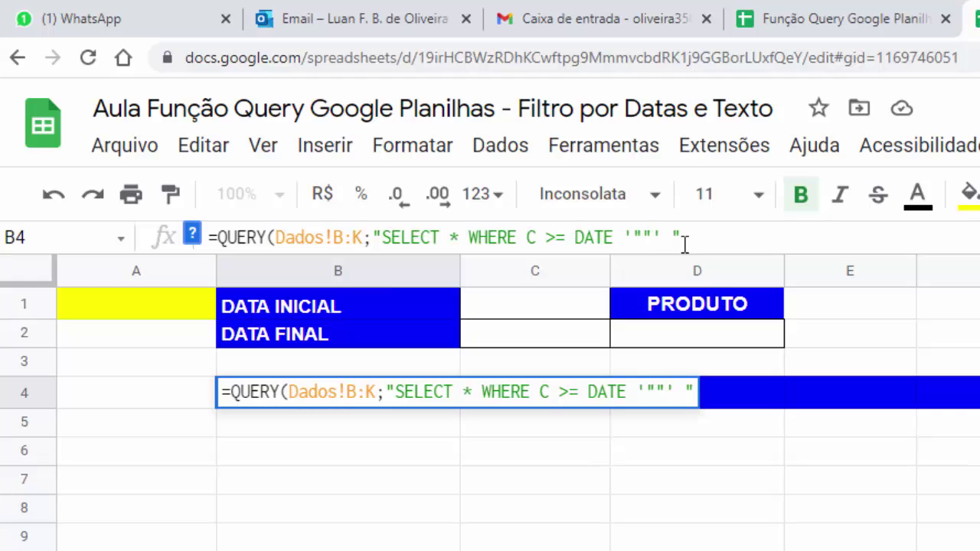
key(Left)
key(Left)
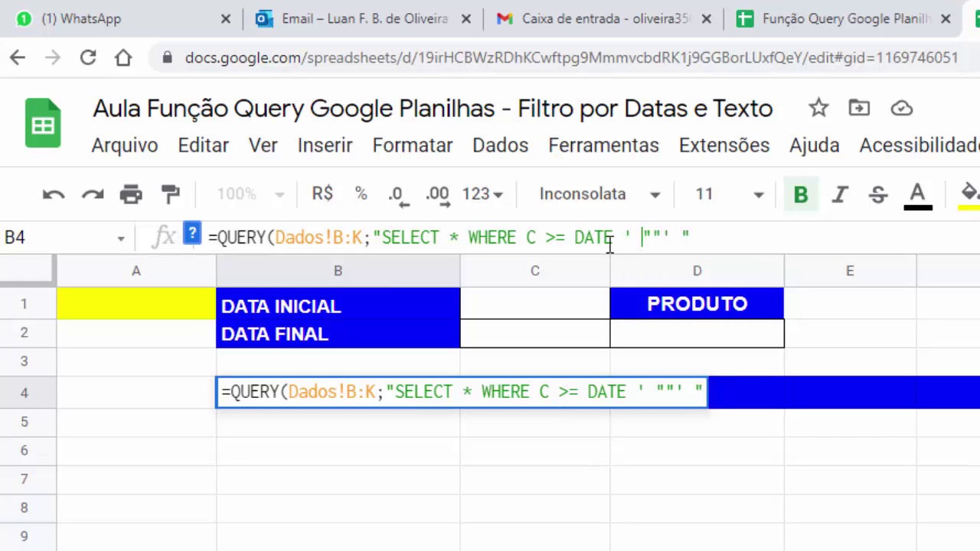
key(BackSpace)
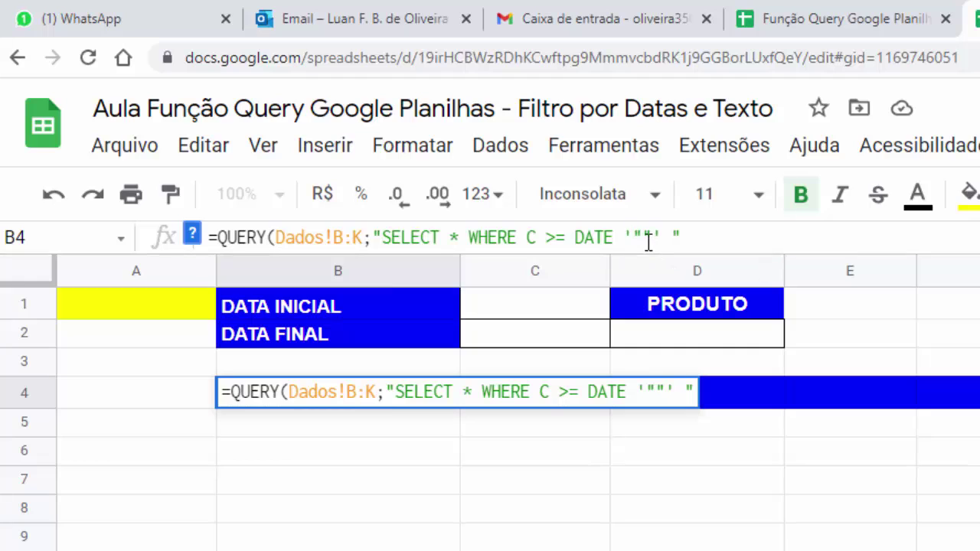
Concatenate the start date's year between the inner double quotes with & ANO(C1)
click(641, 239)
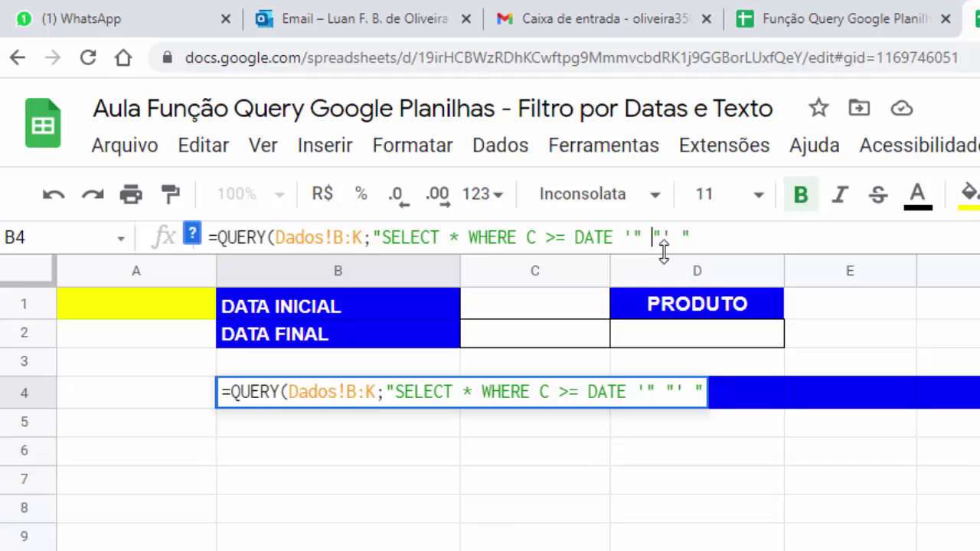
text(&)
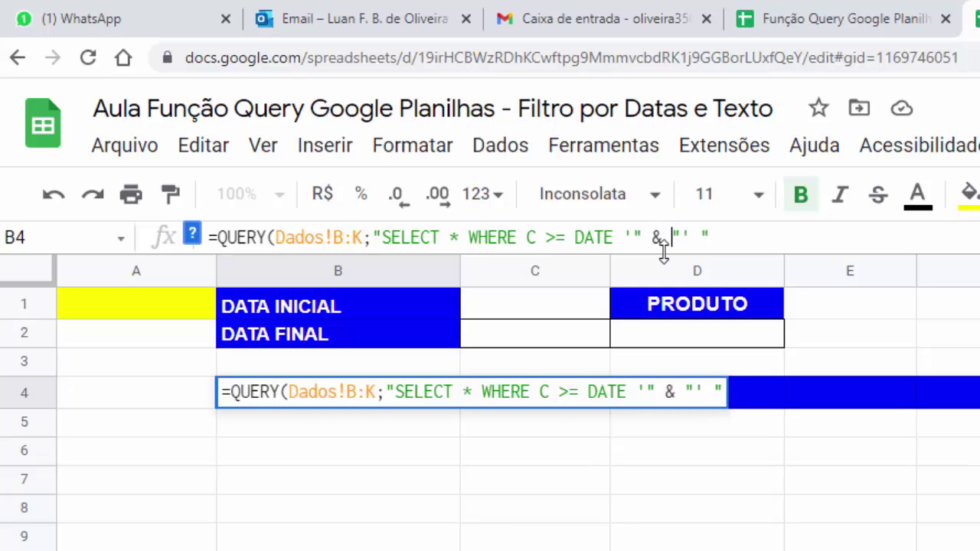
text( ANO)
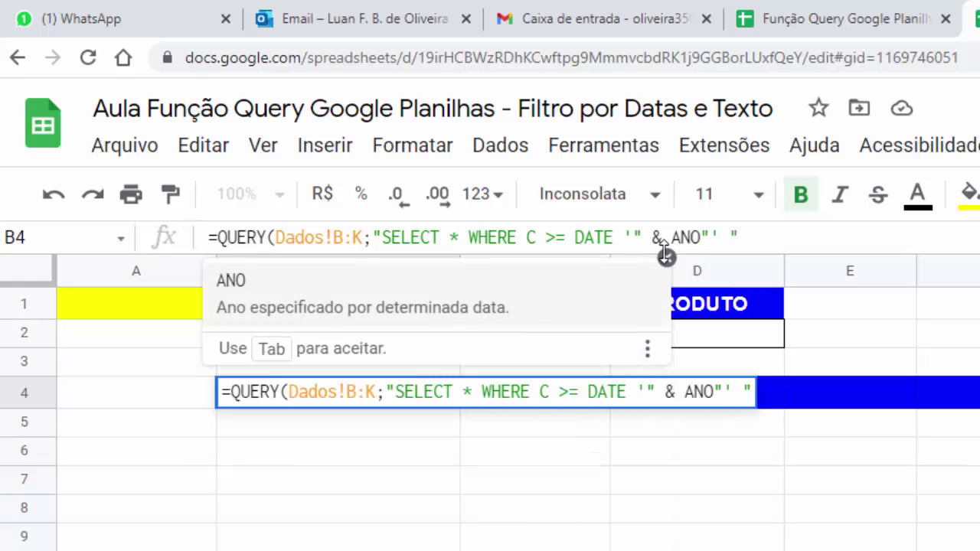
text(())
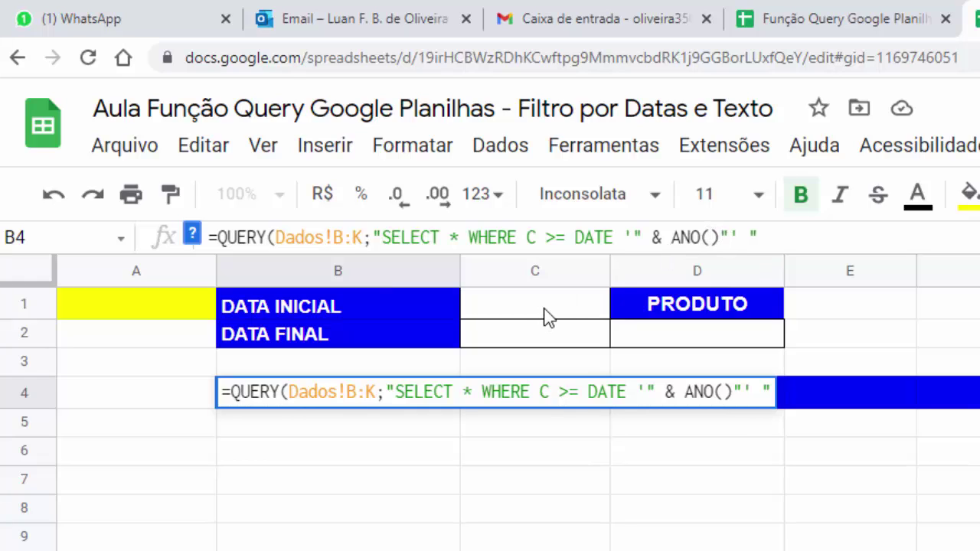
click(710, 237)
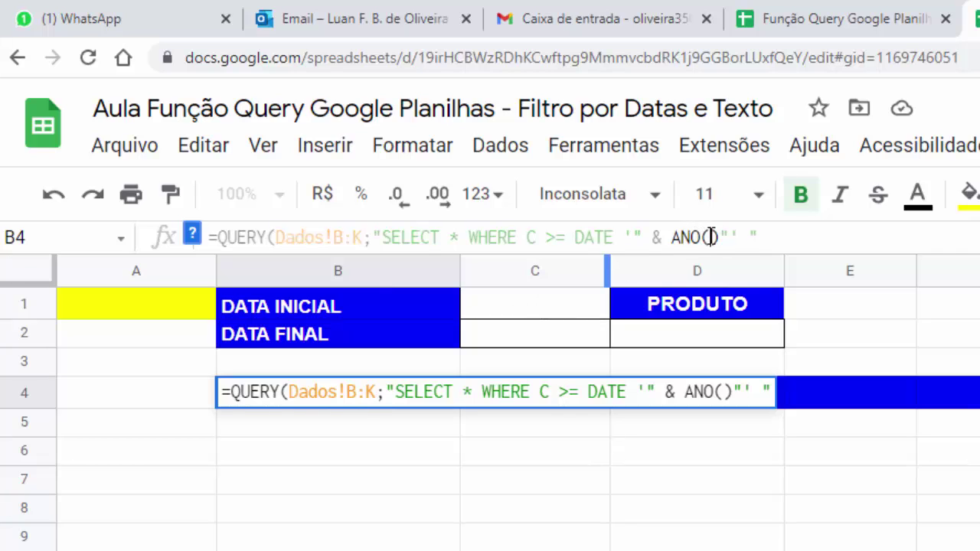
click(536, 312)
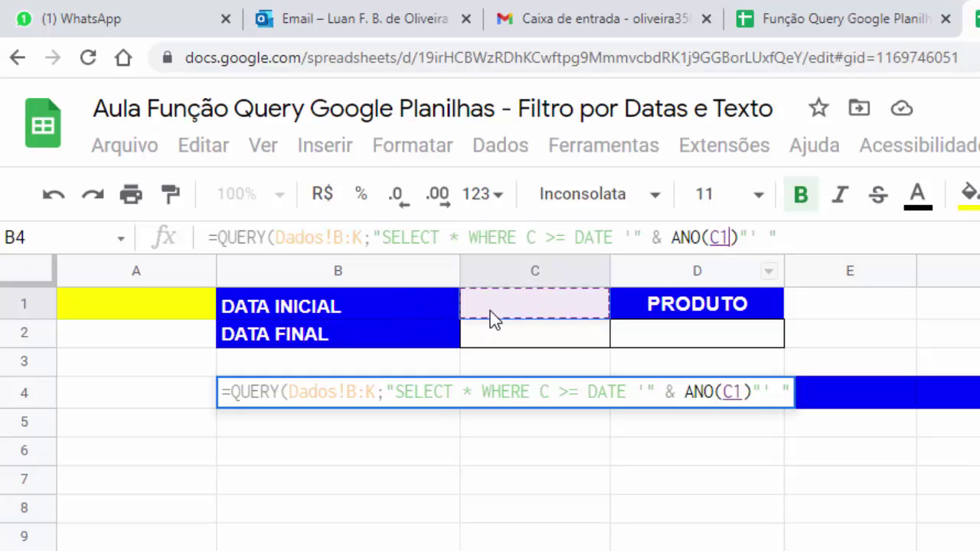
Append & "-" & after ANO(C1) as the separator following the year
click(741, 238)
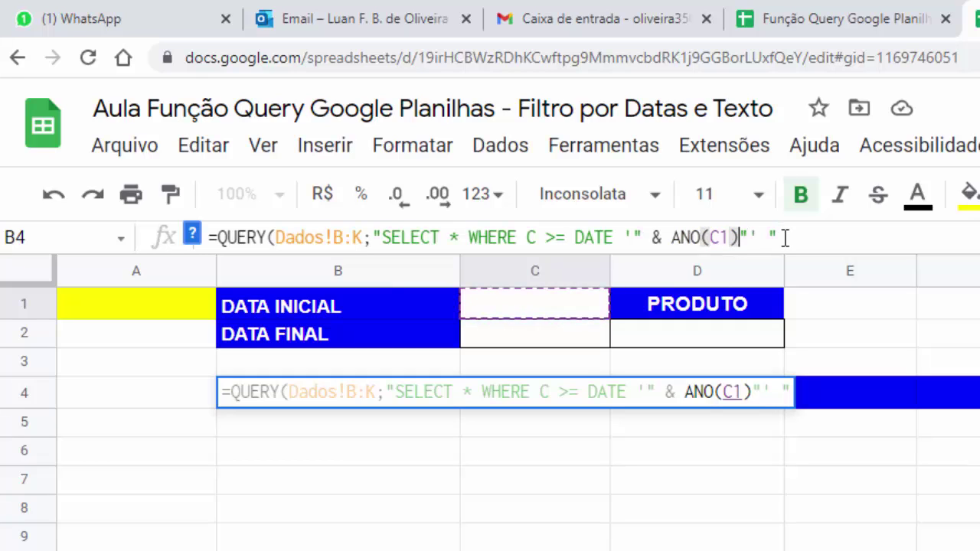
text(&)
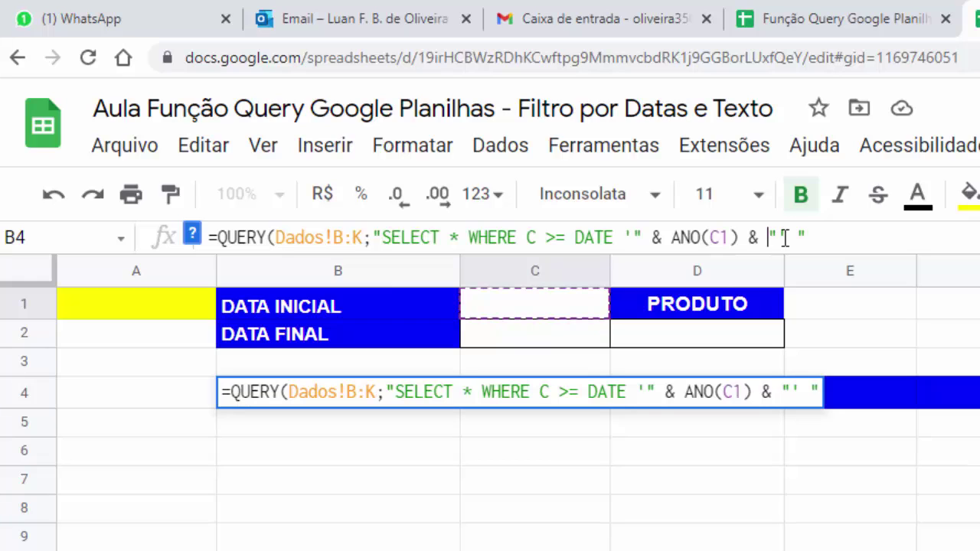
text(")
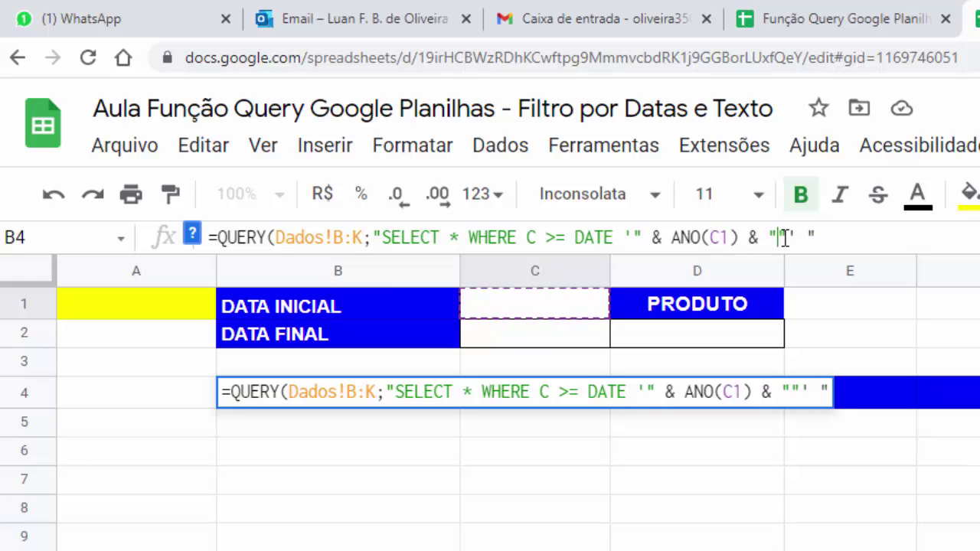
text(-")
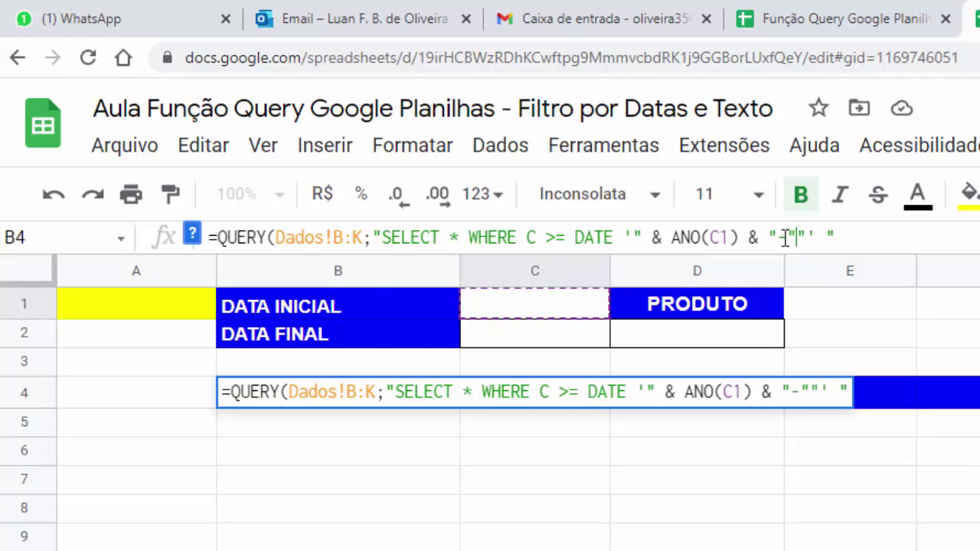
text( & )
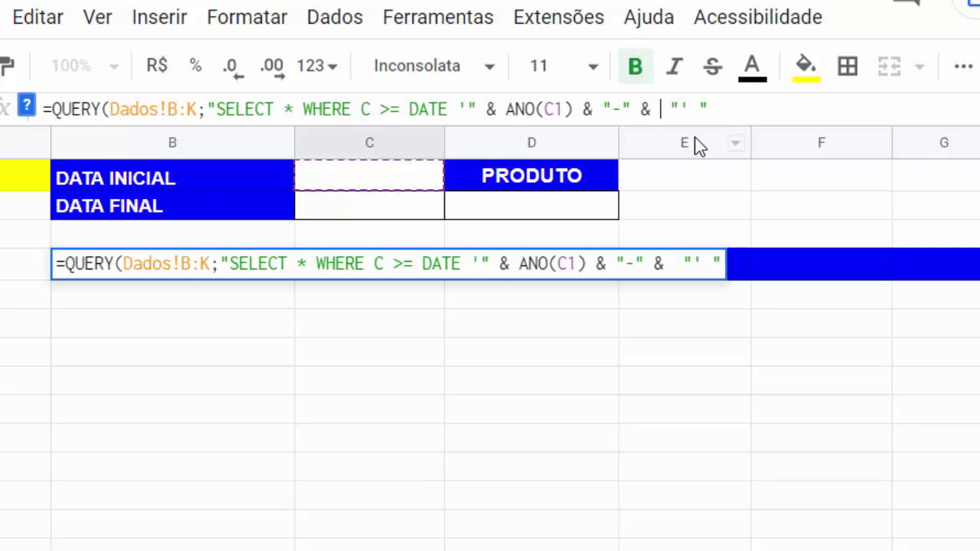
Add MÊS(C1) after the first "-" & in the formula to supply the start date's month
text( M)
text(ÊS()
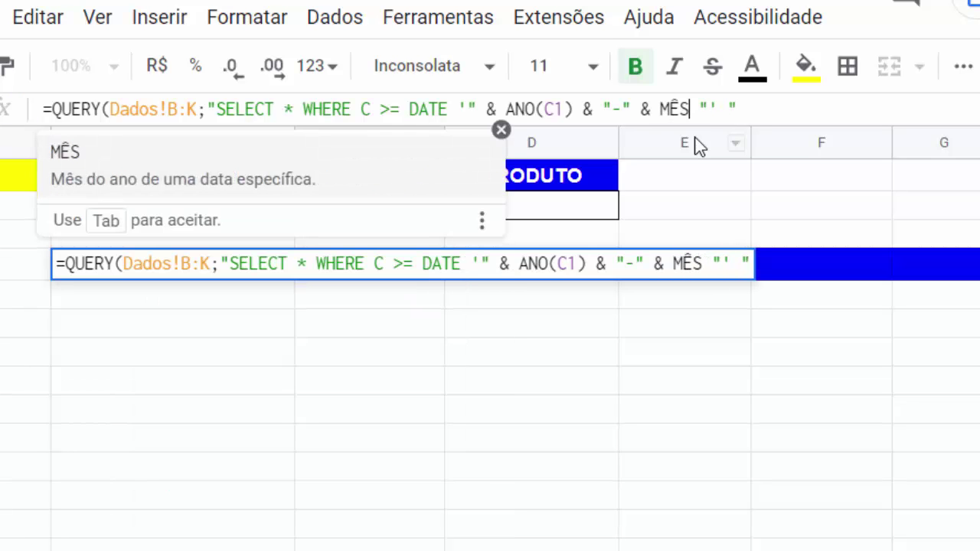
text())
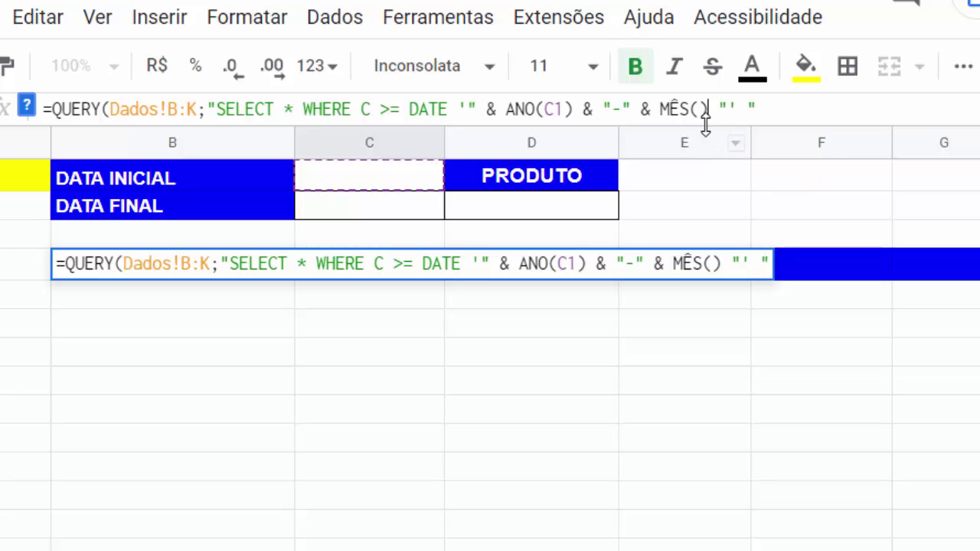
click(364, 183)
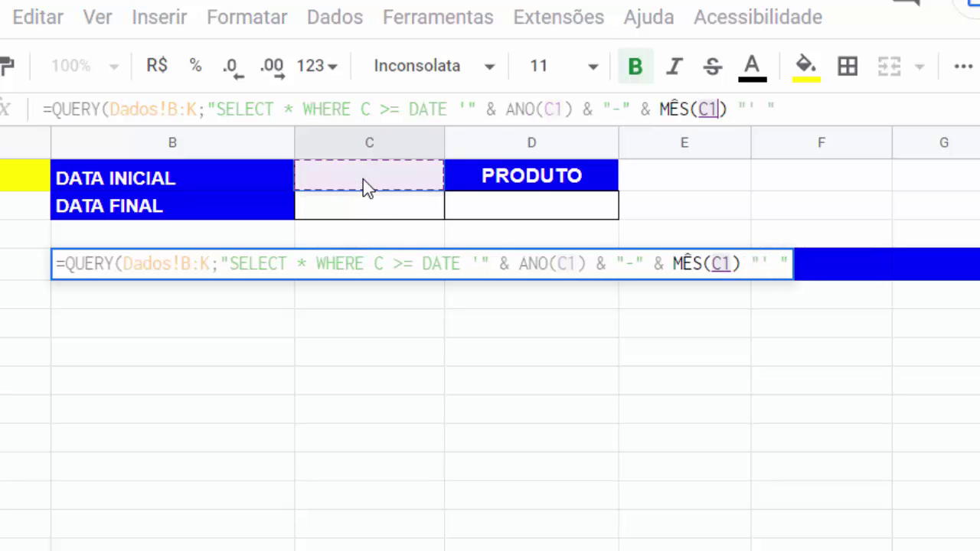
Append & "-" & after MÊS(C1) as the separator following the month
click(735, 112)
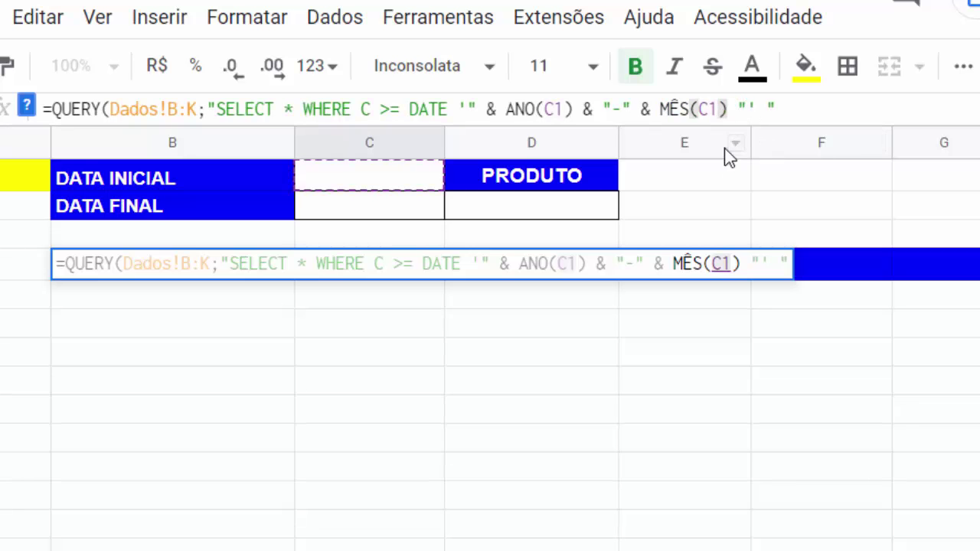
text(&)
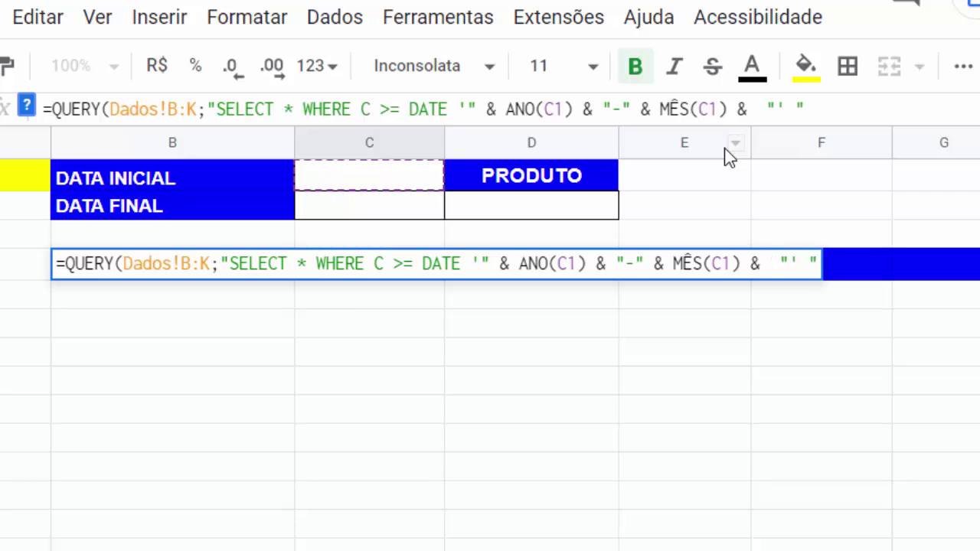
text( "")
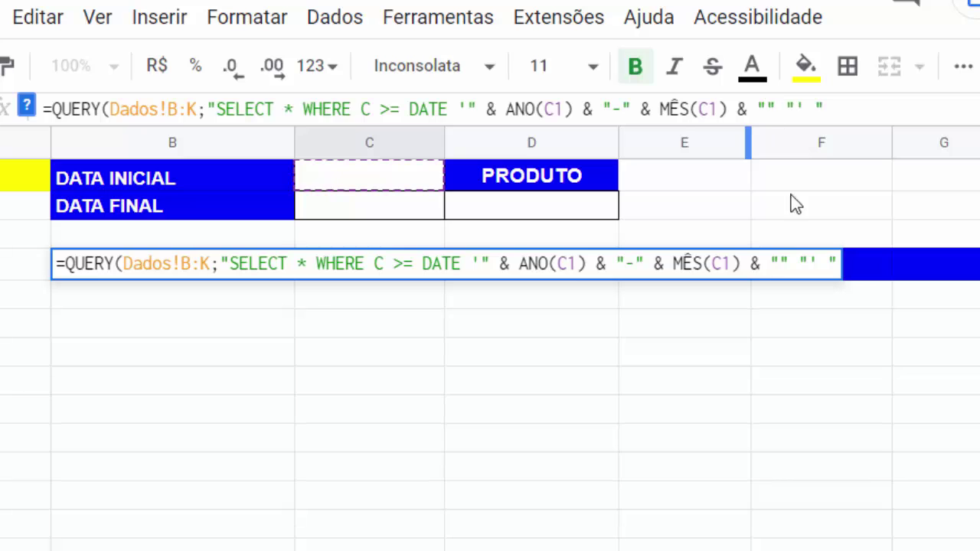
text(-)
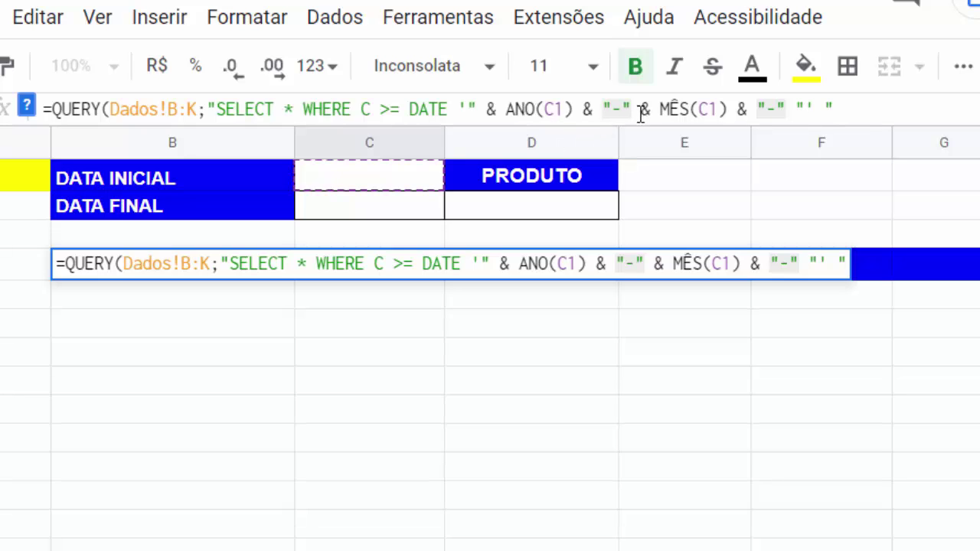
click(795, 115)
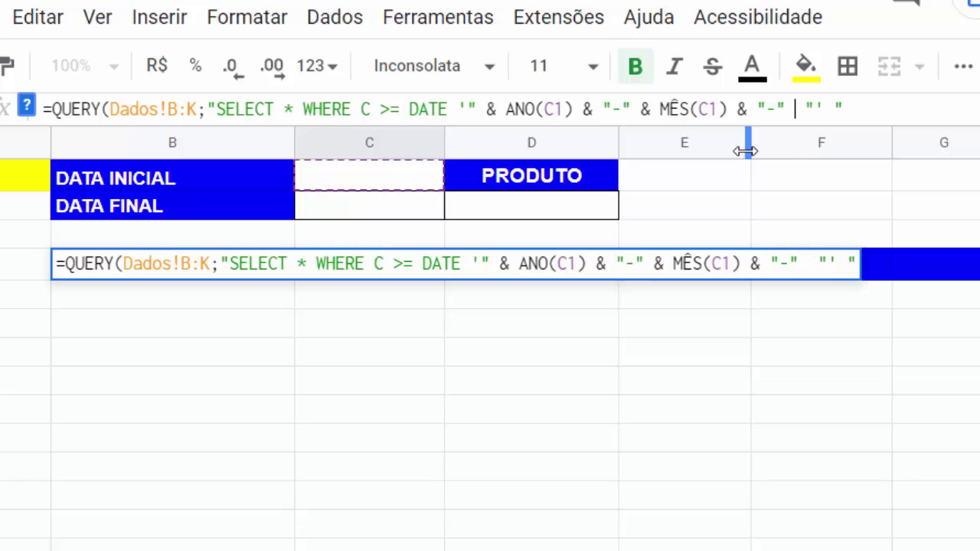
text(& )
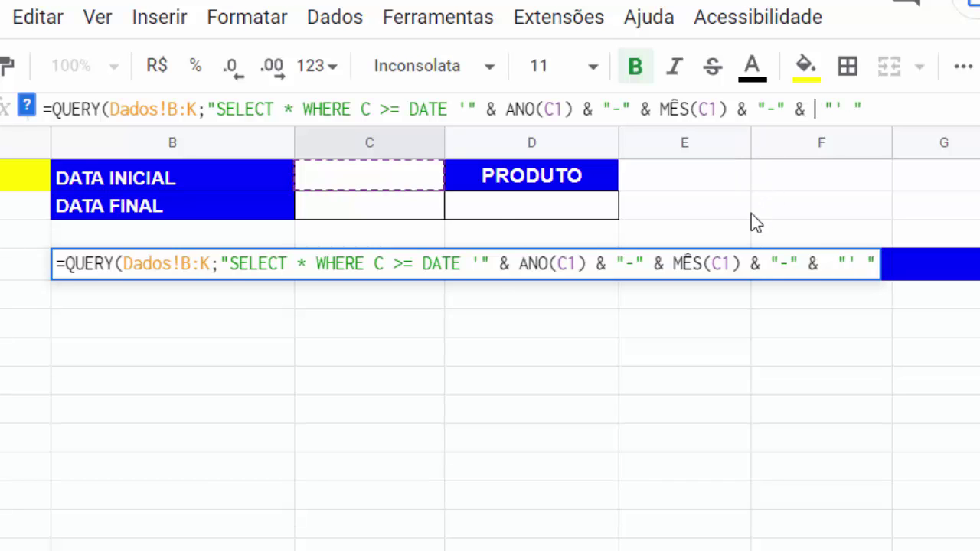
Add DIA(C1) after the second separator to supply the start date's day
text(DIA)
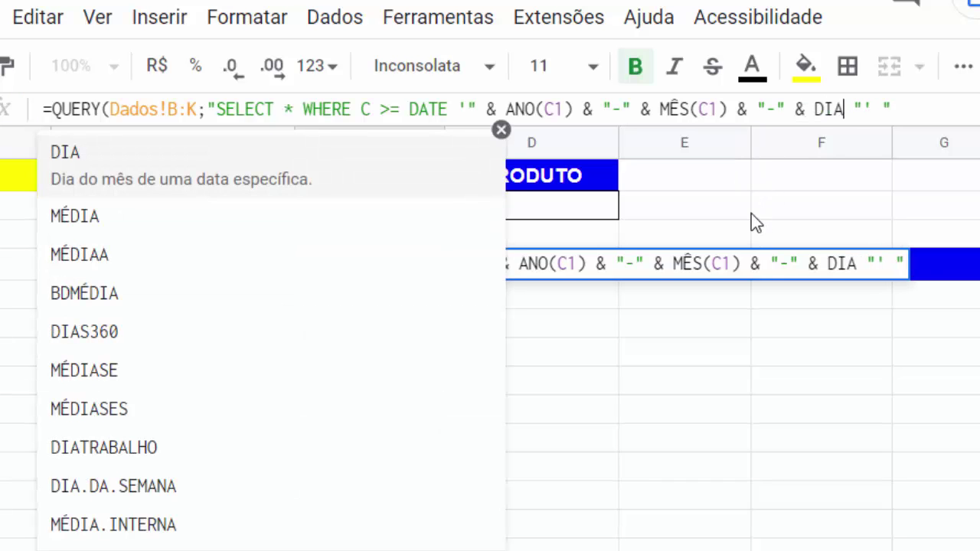
text(()
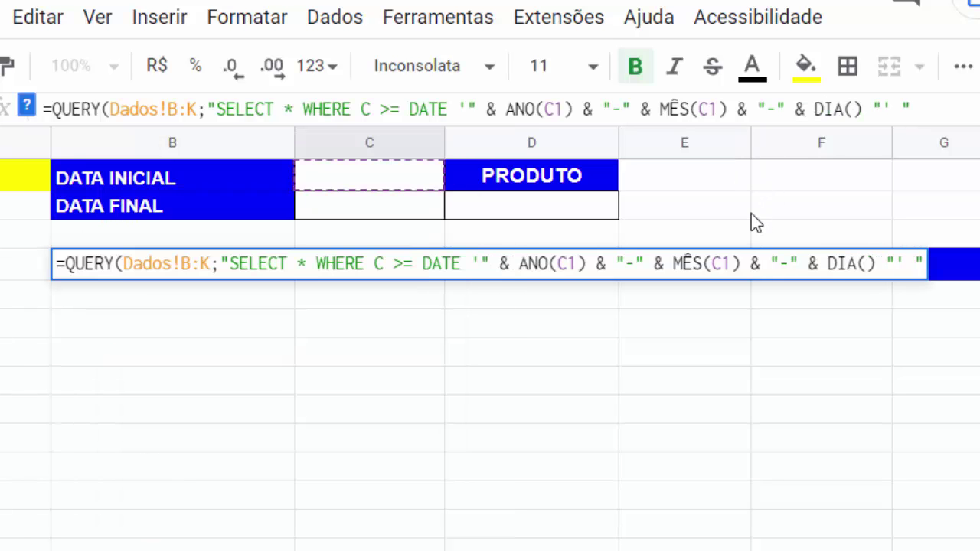
click(852, 109)
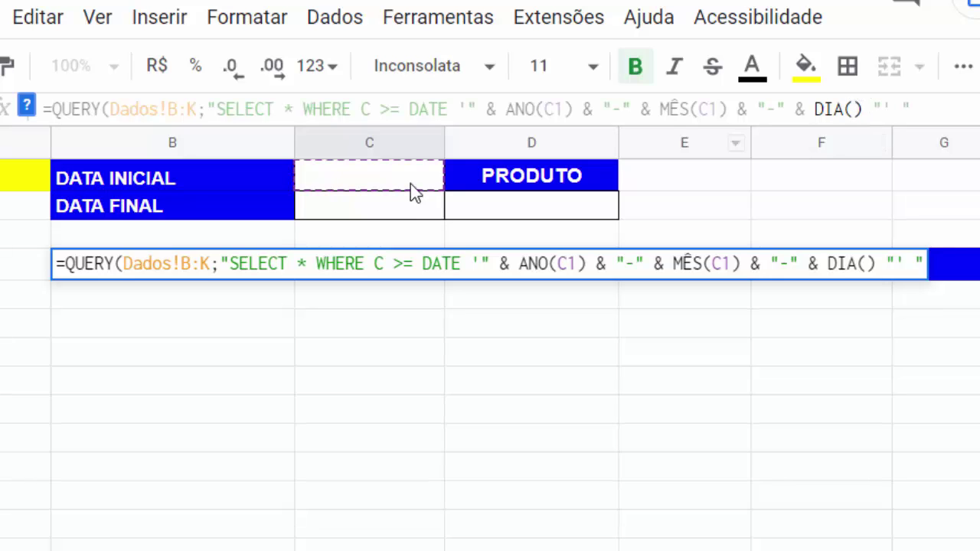
click(384, 184)
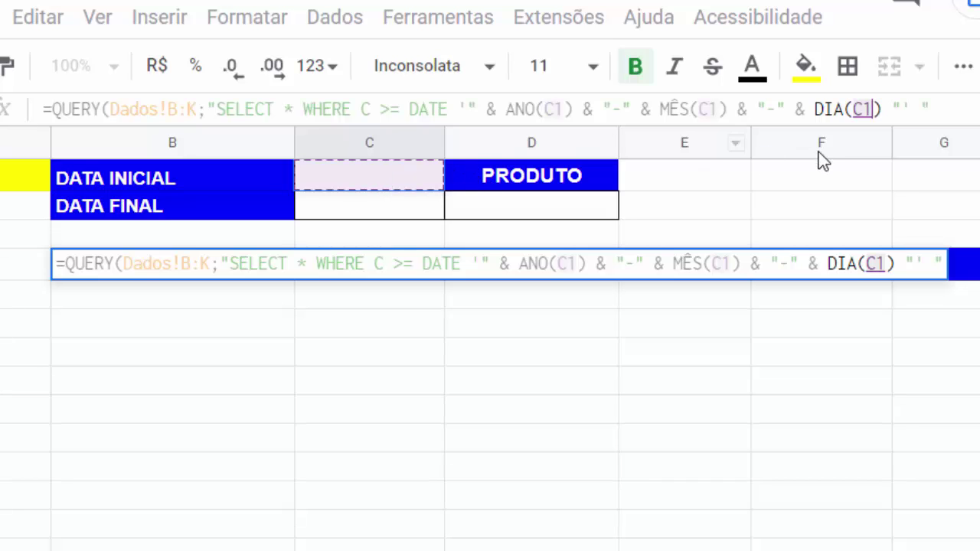
Join DIA(C1) to the closing quote string with & and remove the space inside it, leaving "'"
click(885, 110)
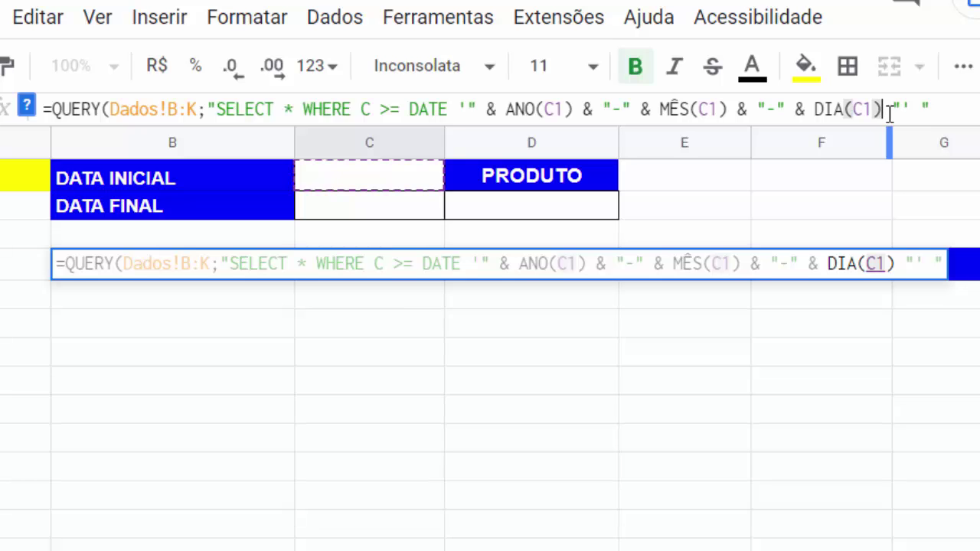
text(&)
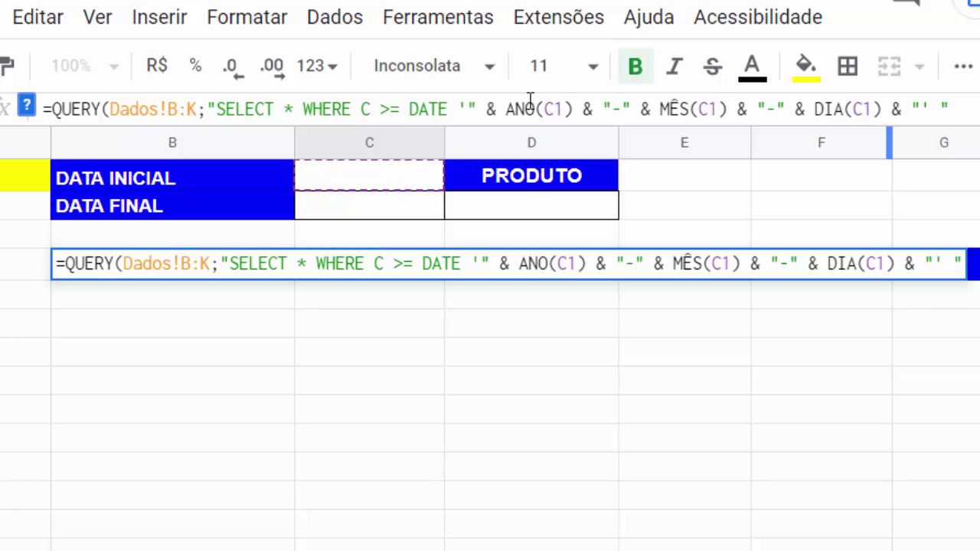
click(941, 109)
key(BackSpace)
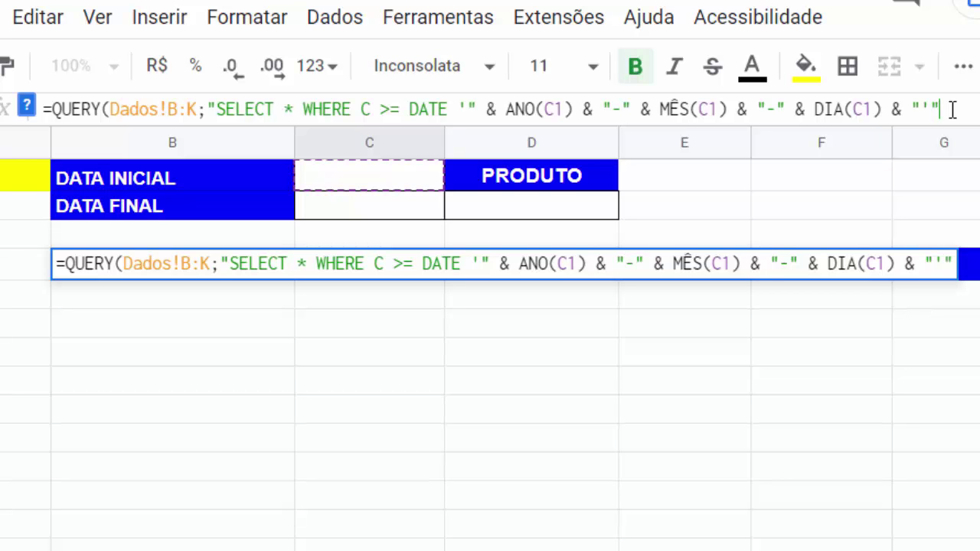
Finish the QUERY formula with ;1 as the header argument and a closing parenthesis, then commit it
text(;)
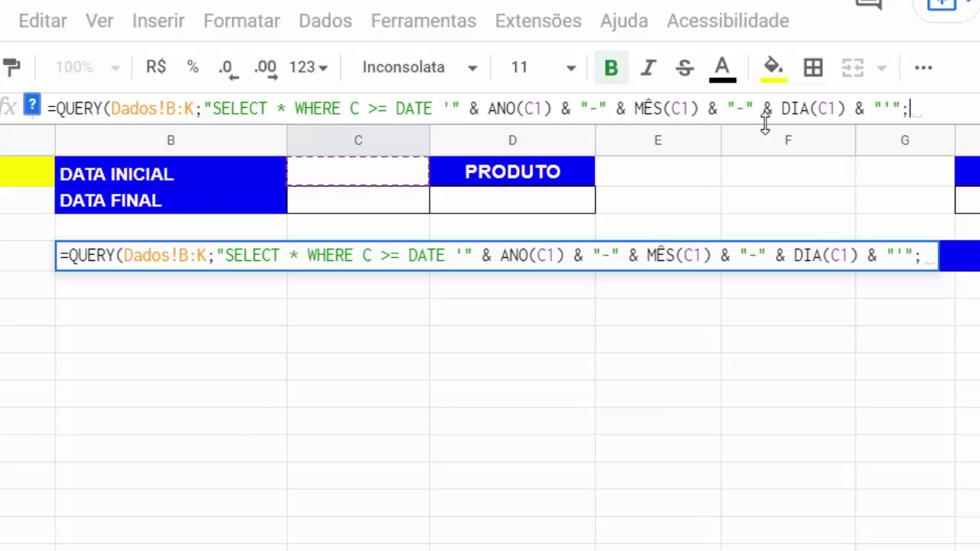
text(1)
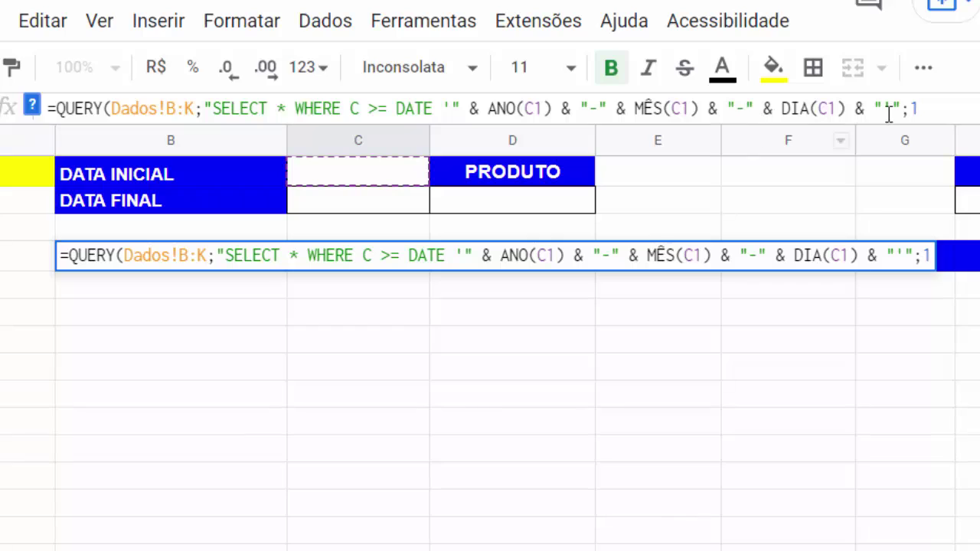
double_click(913, 108)
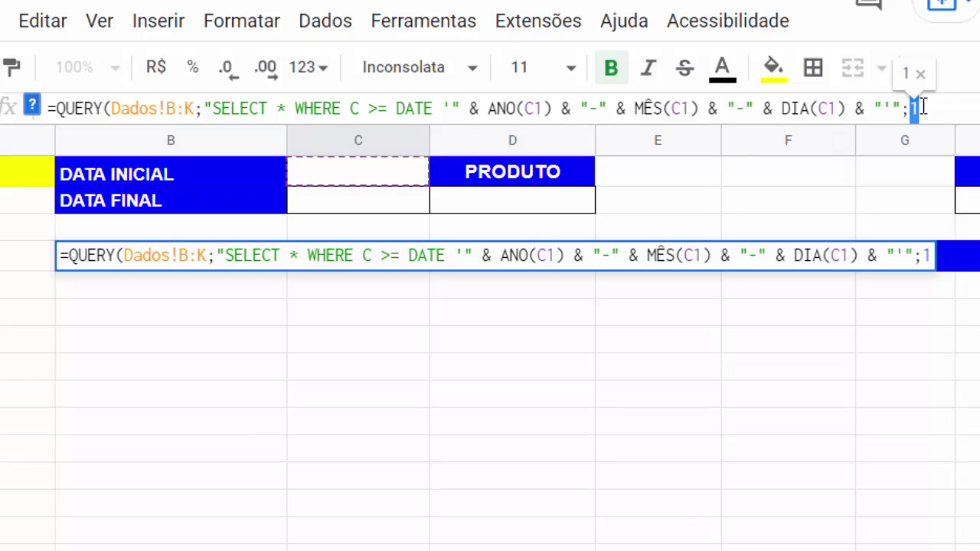
click(975, 112)
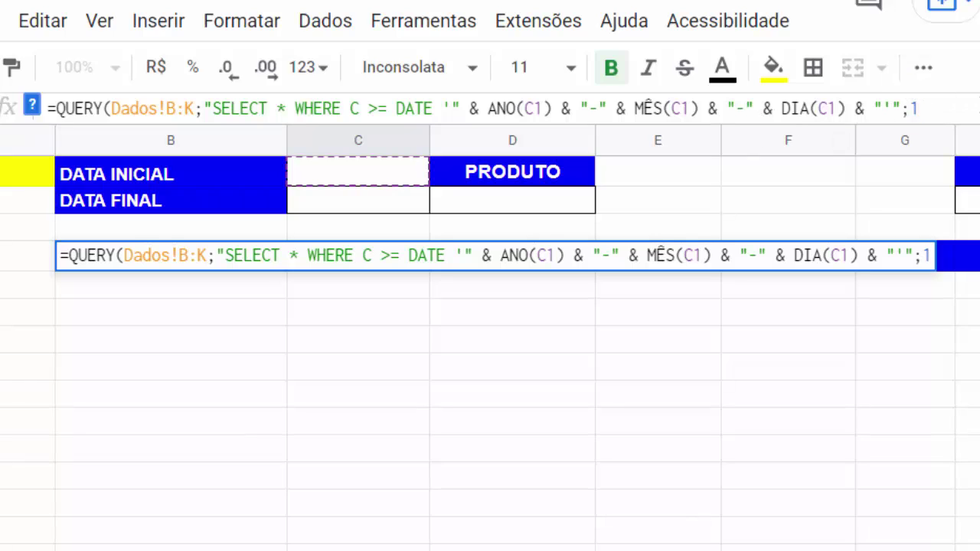
text())
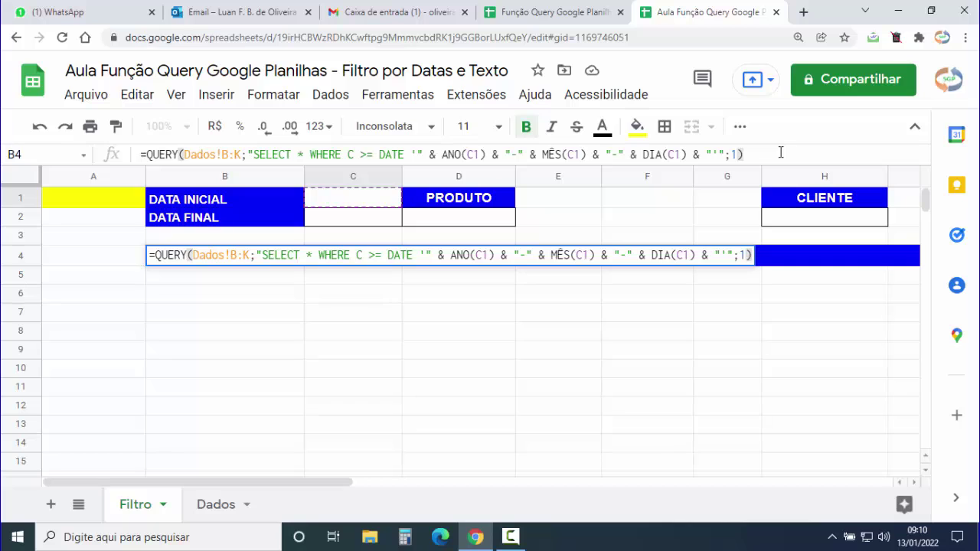
key(Return)
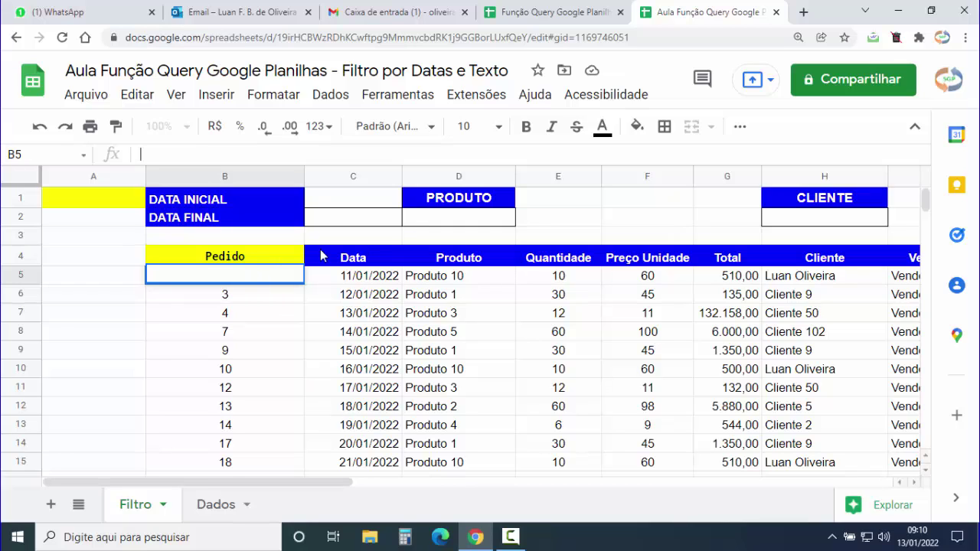
Review the completed QUERY formula in B4
click(276, 256)
double_click(260, 257)
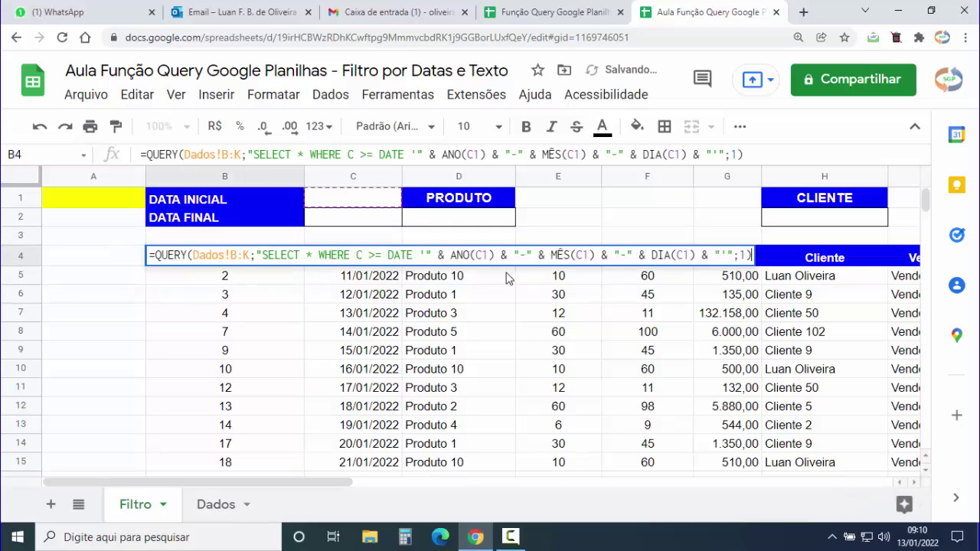
key(Return)
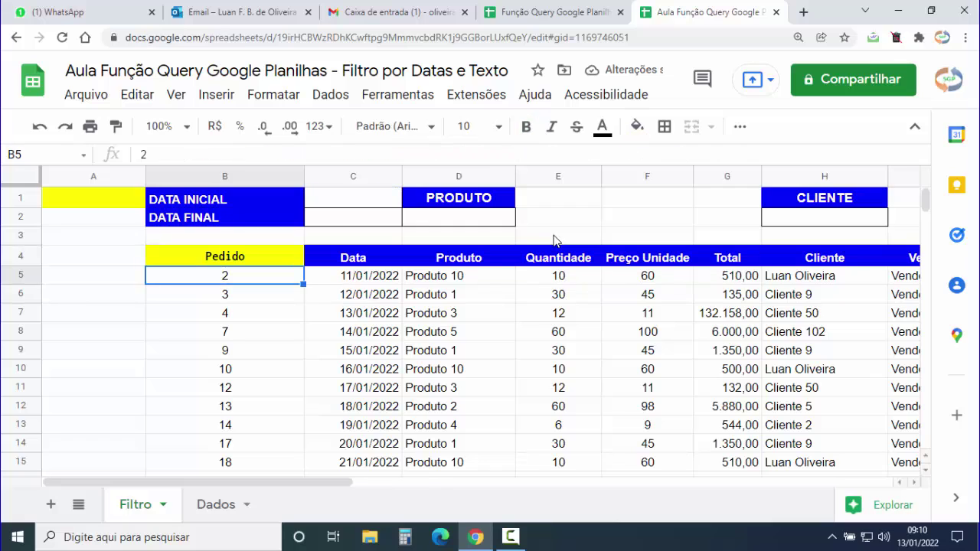
Enter 15/01/2022 as the DATA INICIAL in C1
click(356, 202)
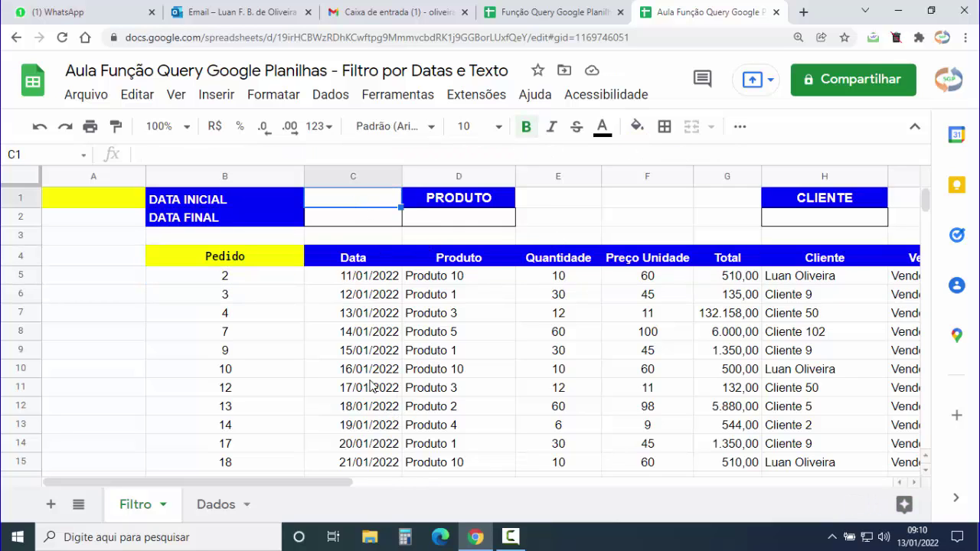
text(15/)
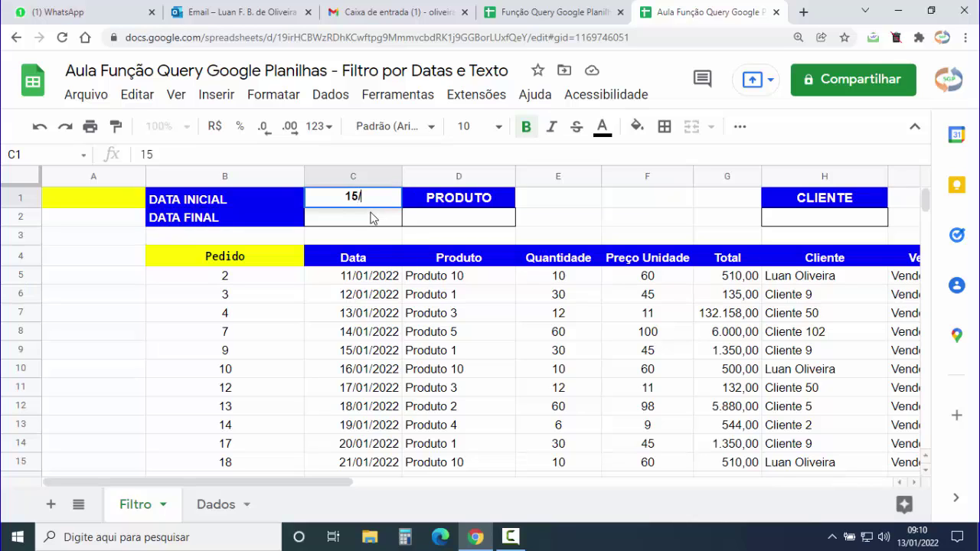
text(01/20)
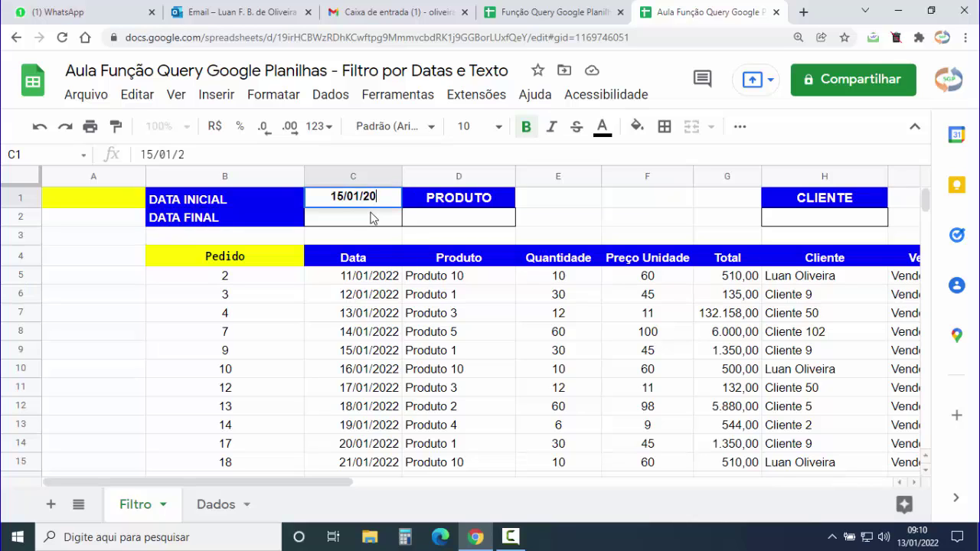
text(22)
key(Return)
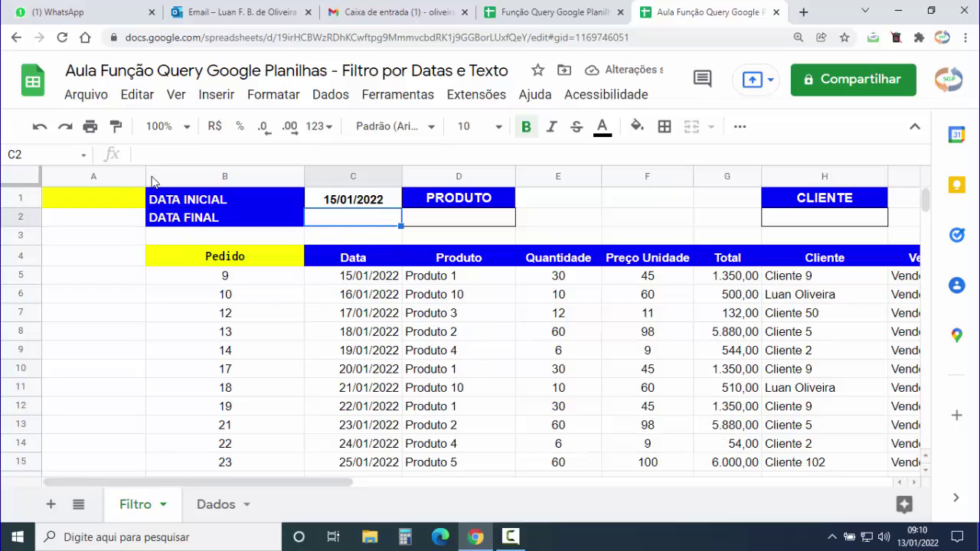
Narrow column A slightly and enter 25/01/2022 as the DATA FINAL in C2
drag(145, 177, 116, 179)
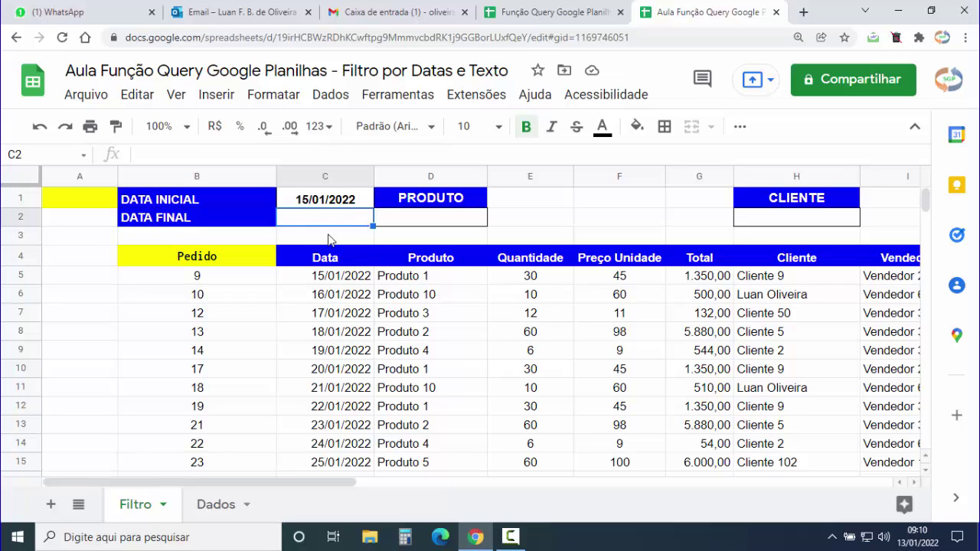
text(25)
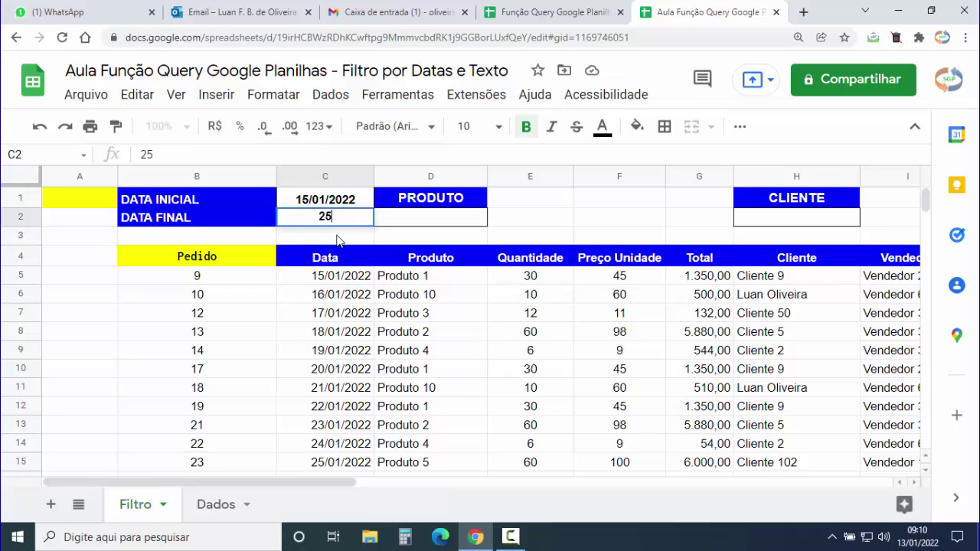
text(/01/2022)
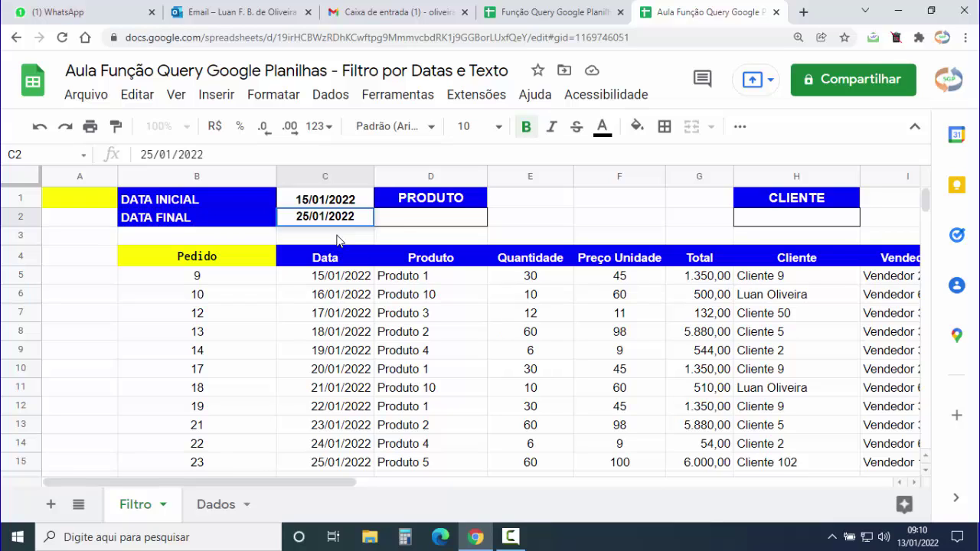
click(519, 222)
Extend the QUERY string in B4 with the condition AND C <= DATE, placed after the closing single quote of the start date
click(177, 260)
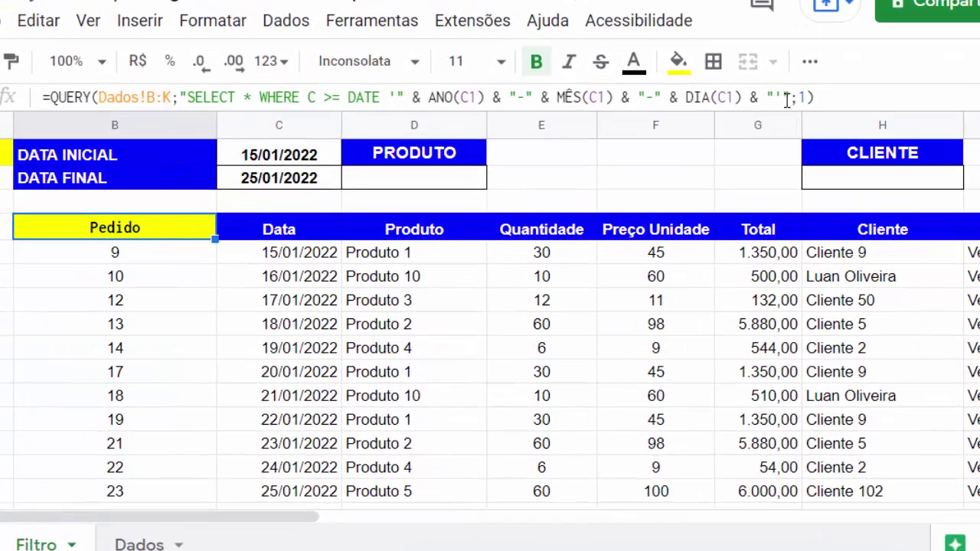
click(782, 100)
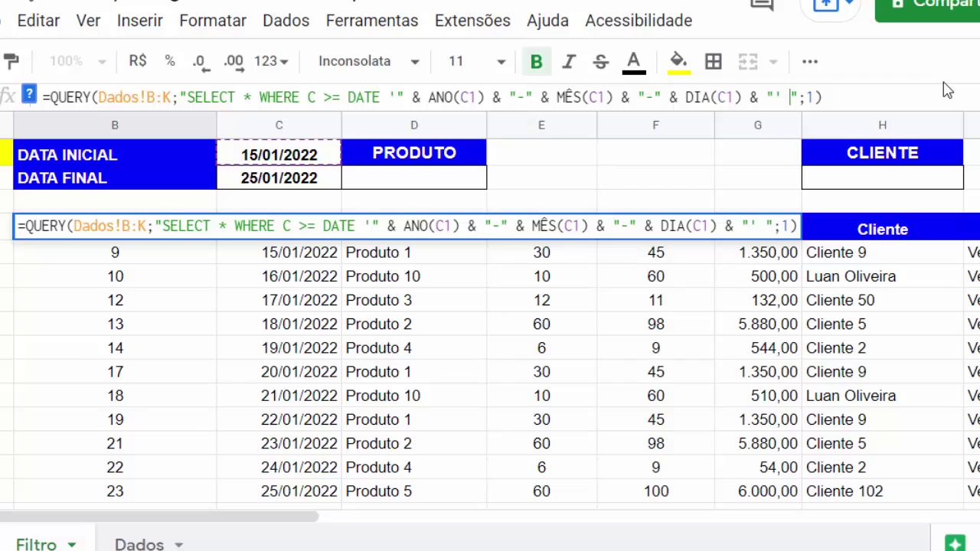
text(AND)
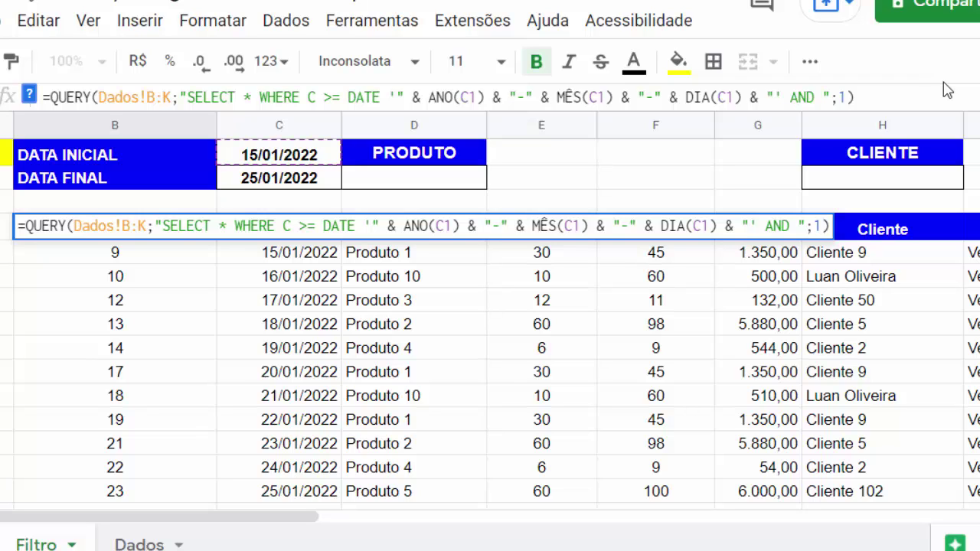
text(C)
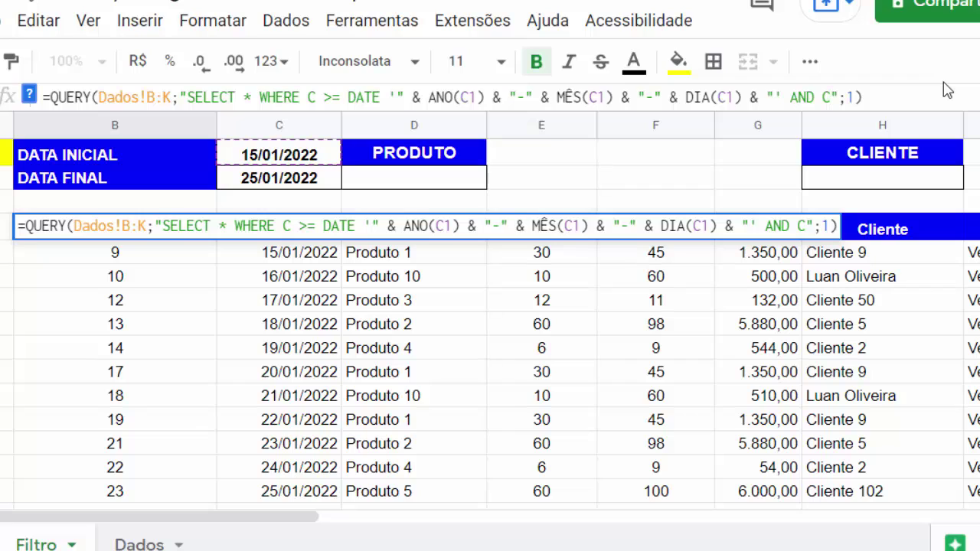
text( <=)
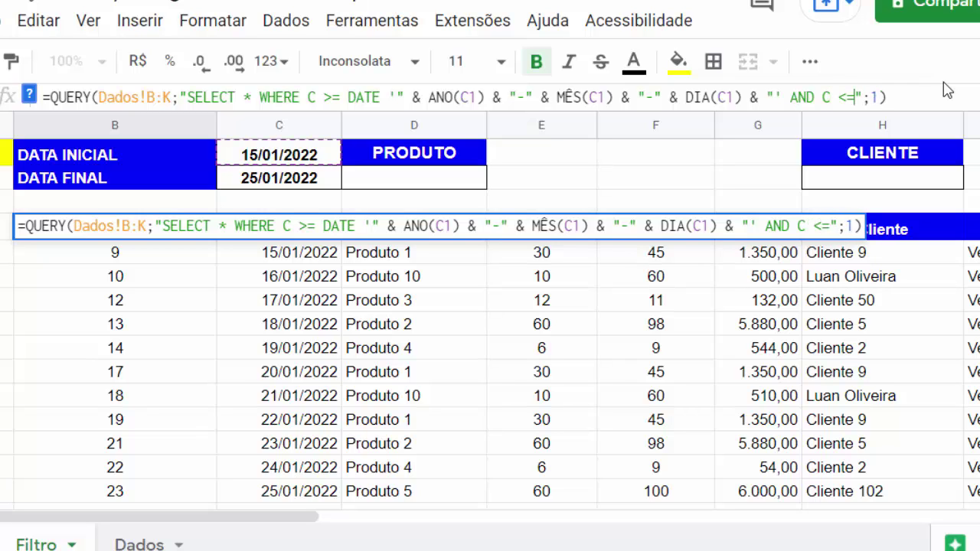
text( DATE)
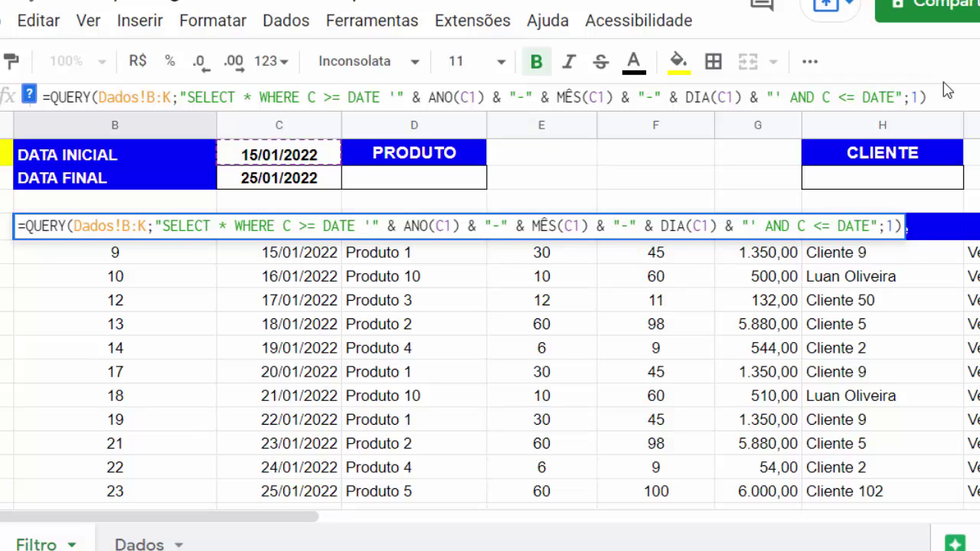
Add a pair of single quotes after the second DATE, split the string between them with double quotes, and enlarge the formula bar
text( '')
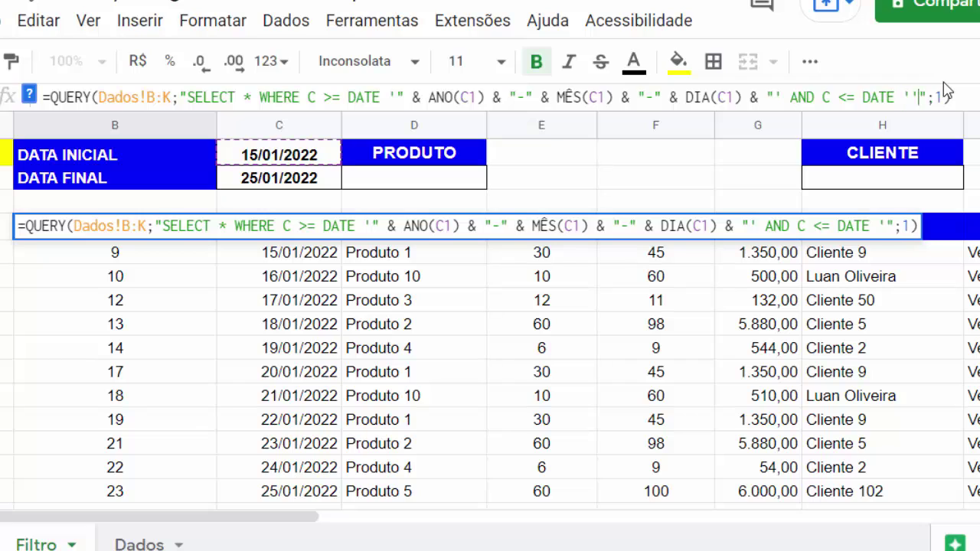
key(Left)
text("-")
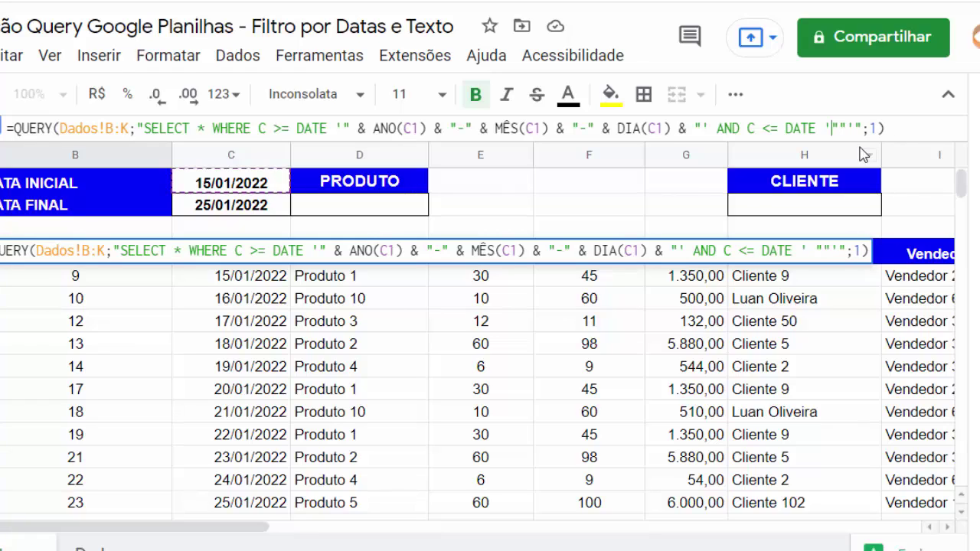
key(BackSpace)
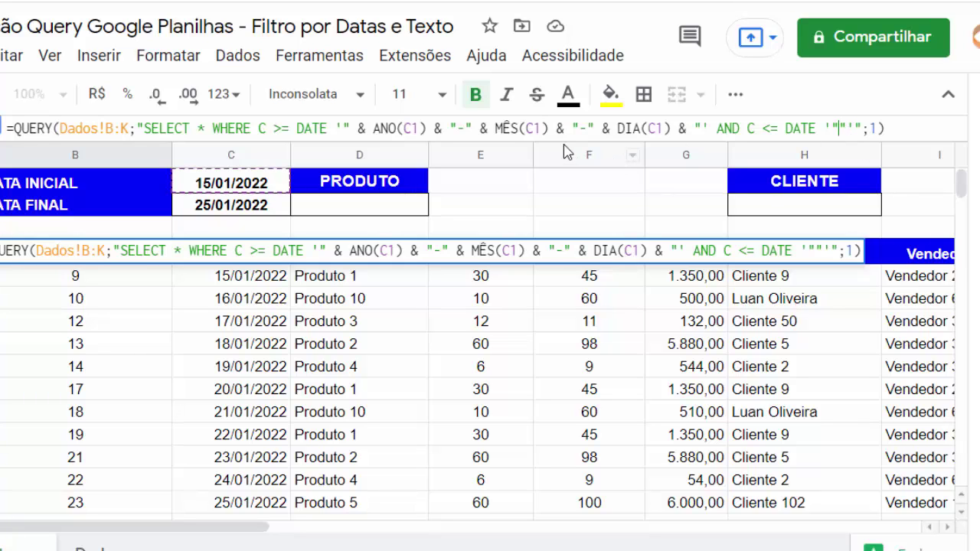
drag(564, 163, 564, 220)
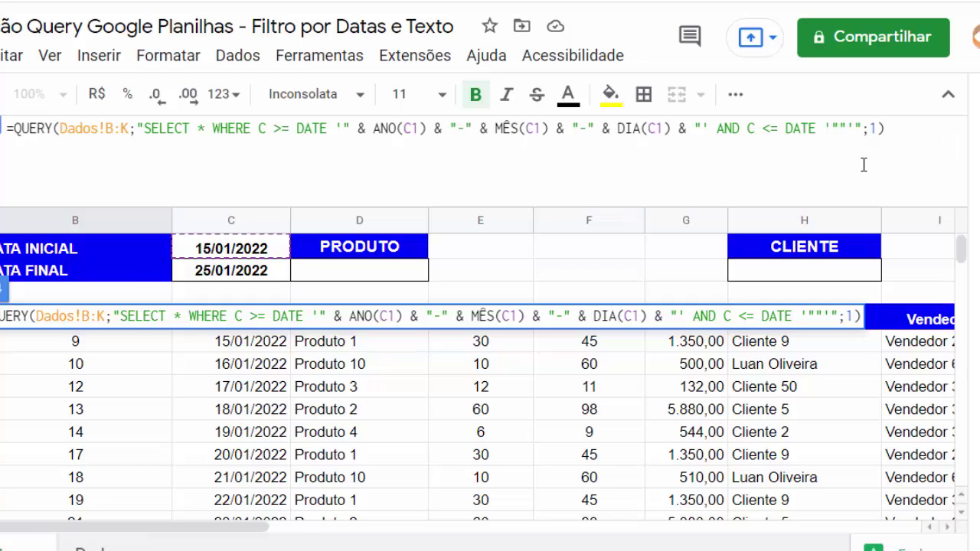
click(839, 127)
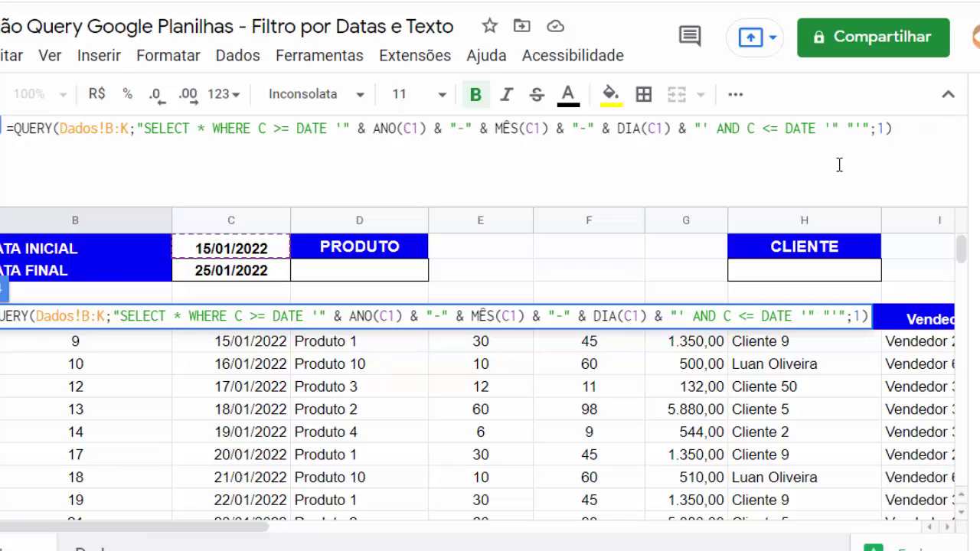
Concatenate & ANO(C2) after the second DATE's opening quote to supply the end date's year
text(&)
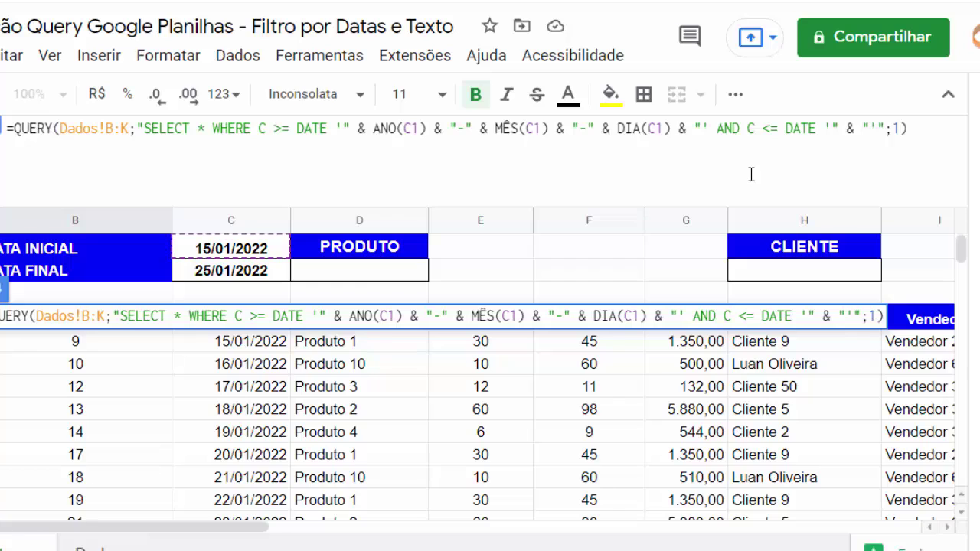
text(ANO)
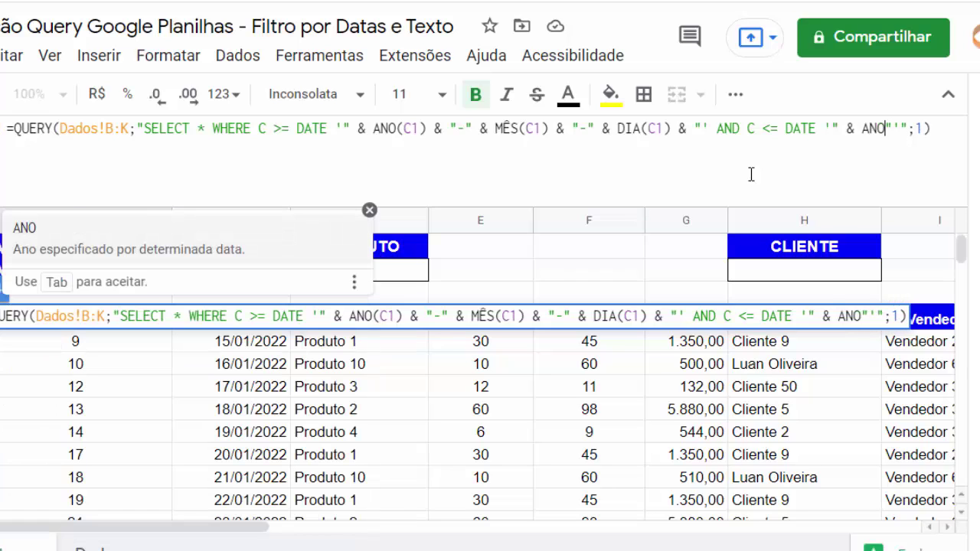
text(()
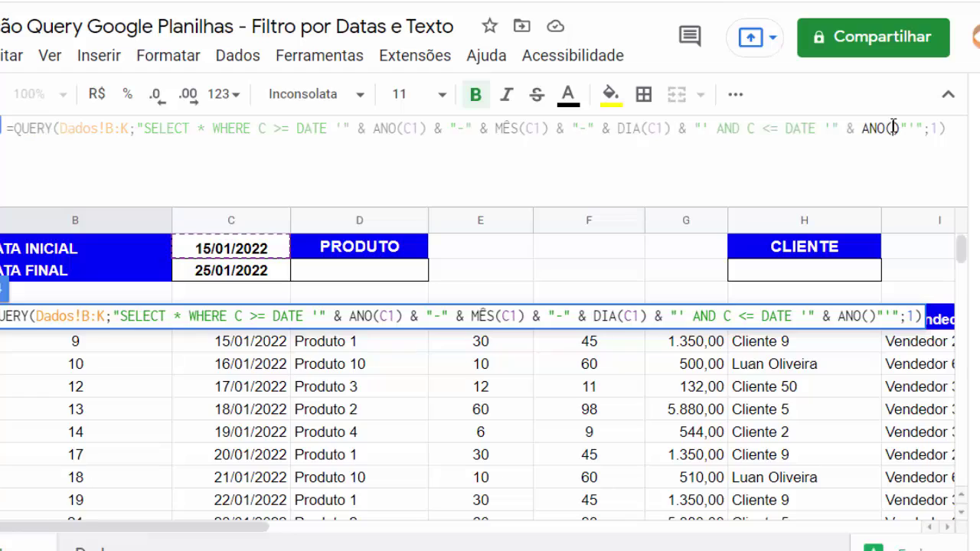
click(245, 277)
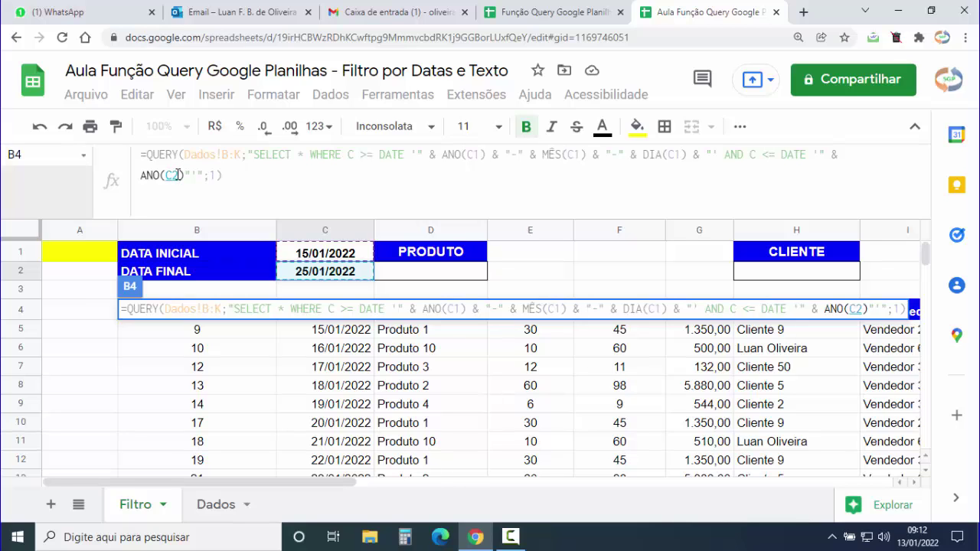
click(176, 175)
key(BackSpace)
key(BackSpace)
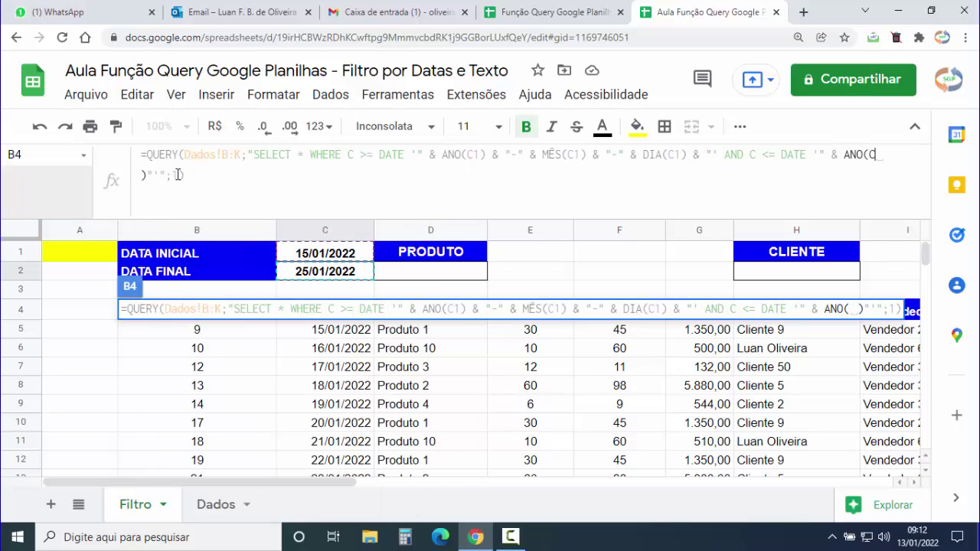
text(C2))
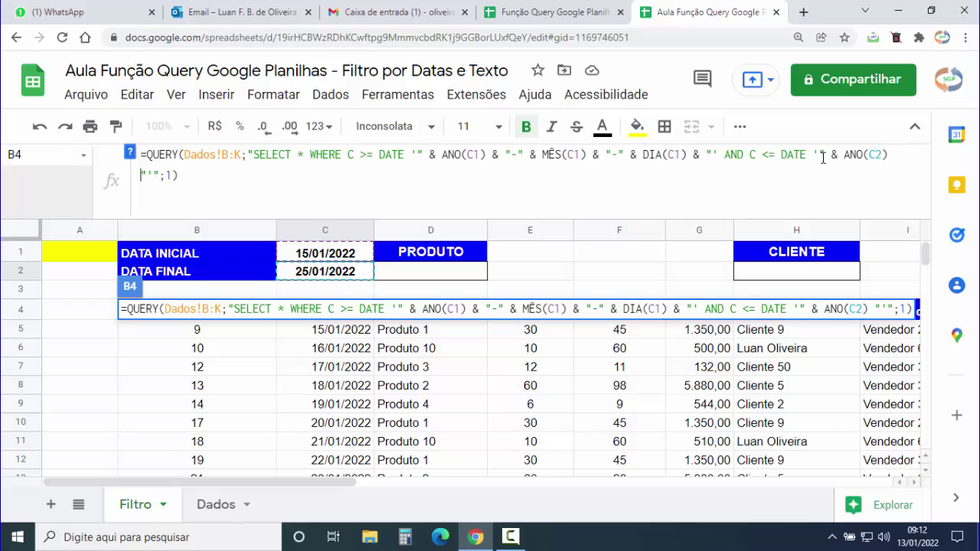
Append & "-" after ANO(C2) as the separator following the year
drag(818, 154, 144, 175)
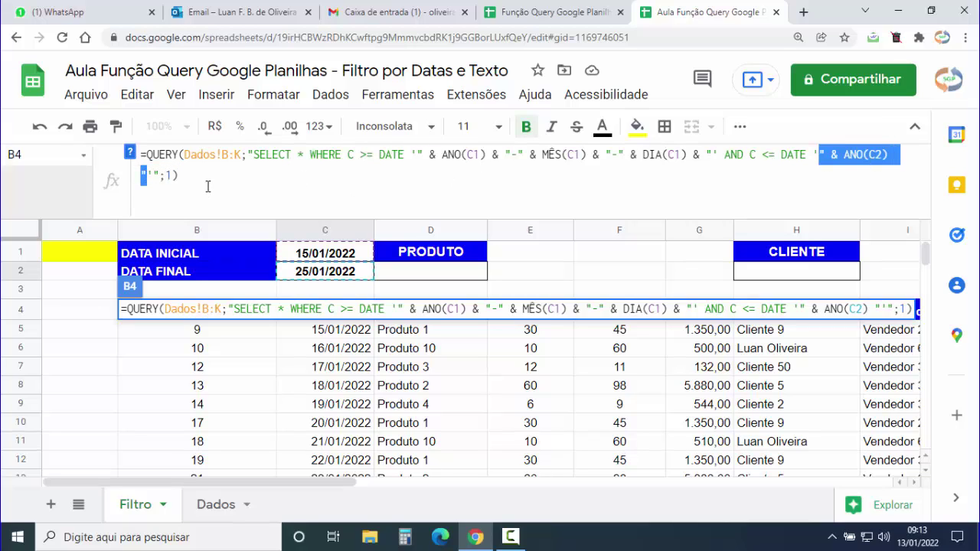
click(142, 183)
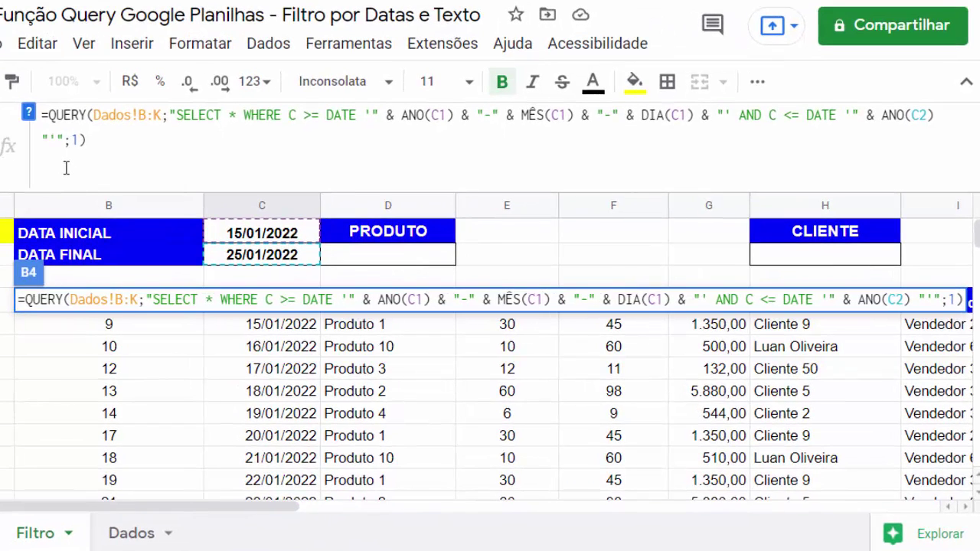
text(& )
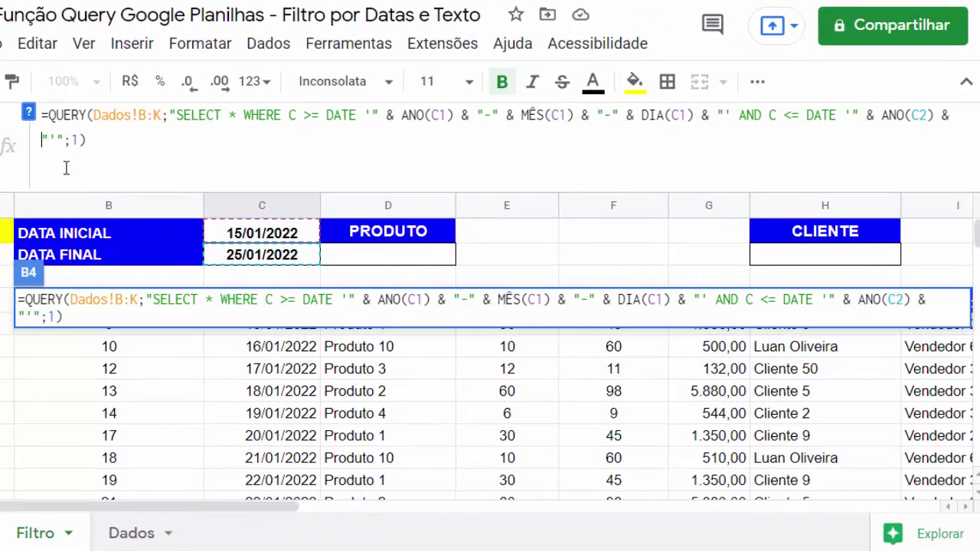
text("")
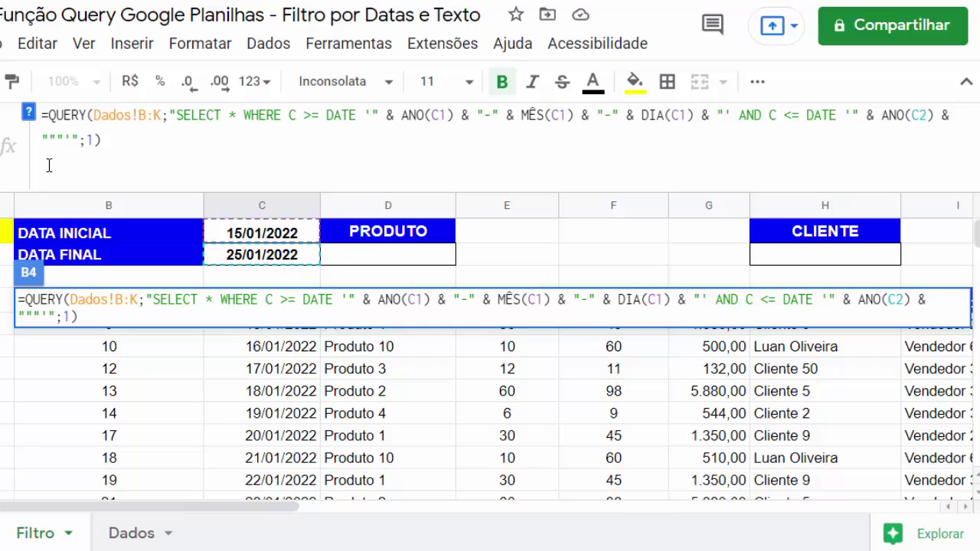
text(-)
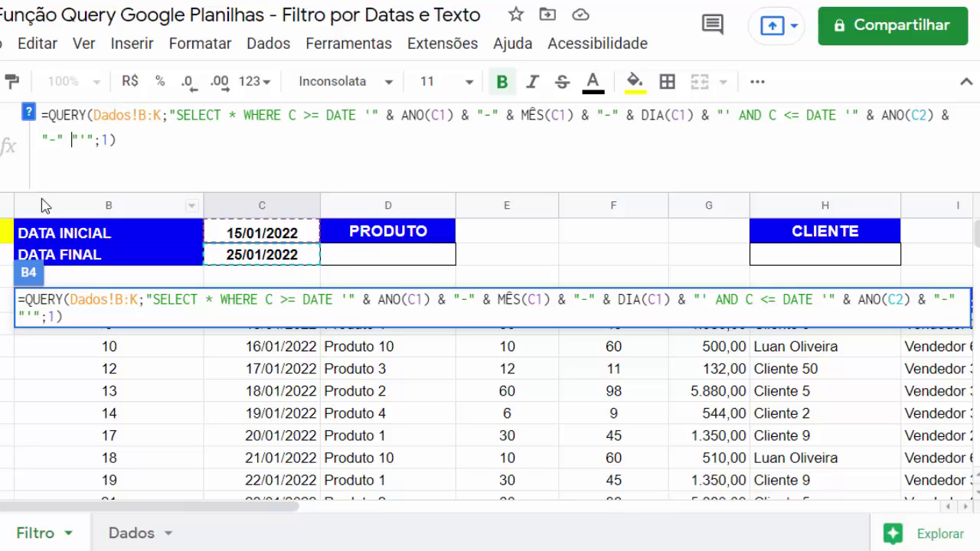
Concatenate & MÊS(C2) after the end date's first hyphen
text( &)
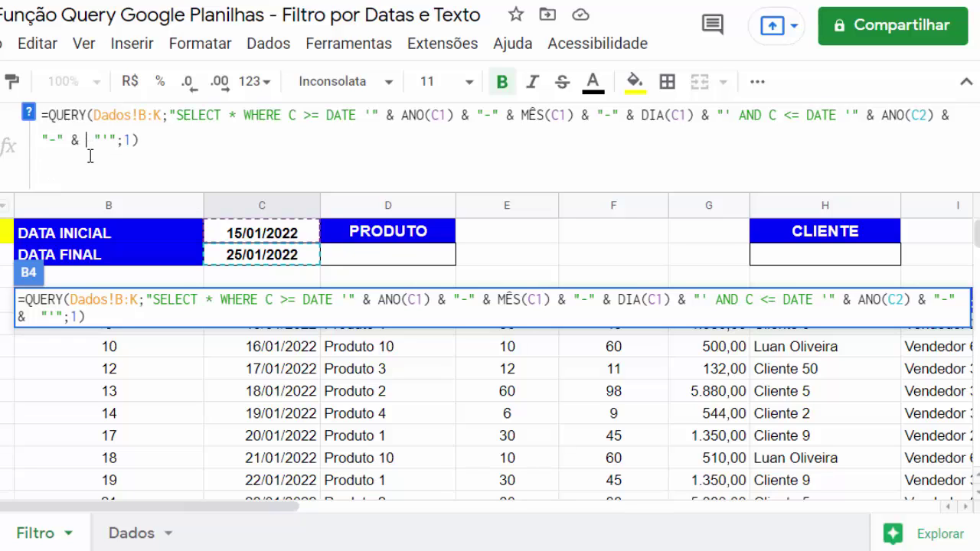
text( M)
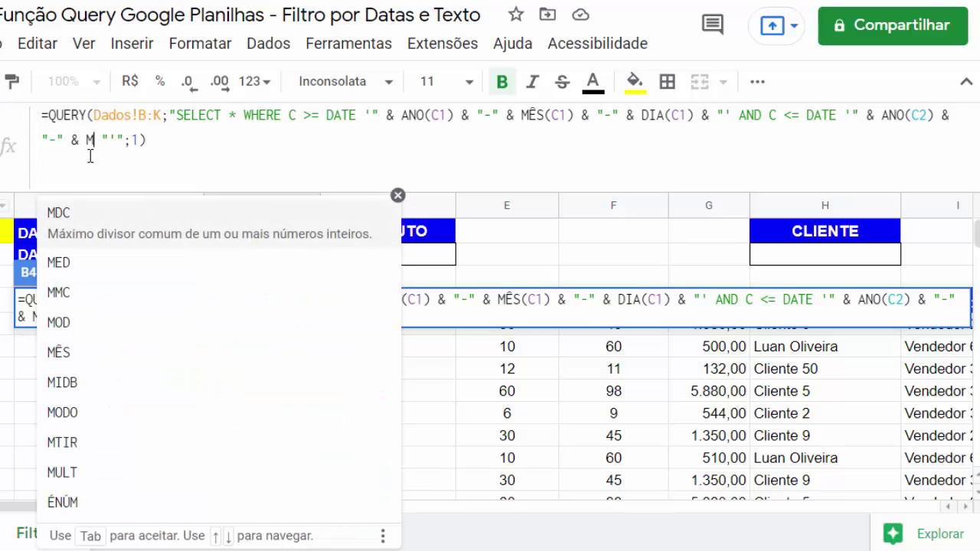
text(ÊS)
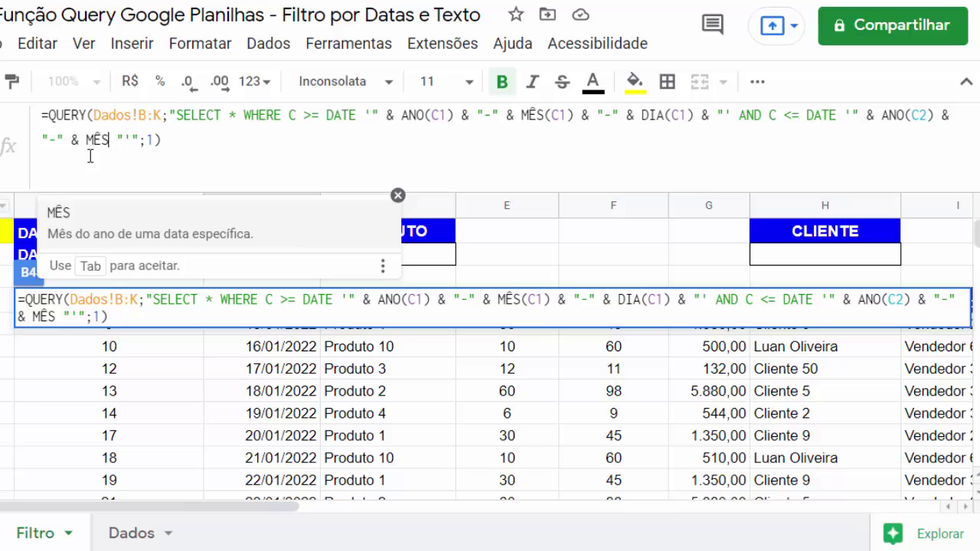
text(())
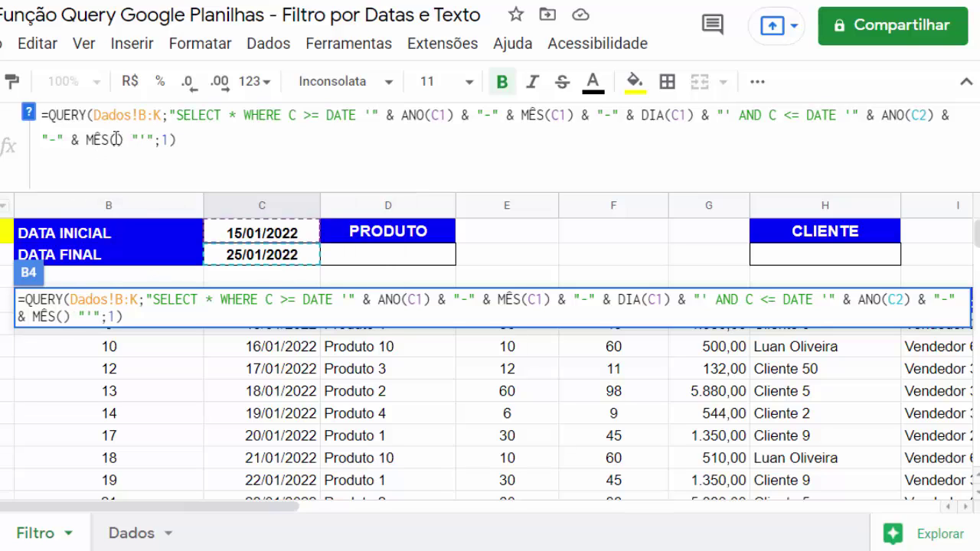
click(116, 139)
text(C2)
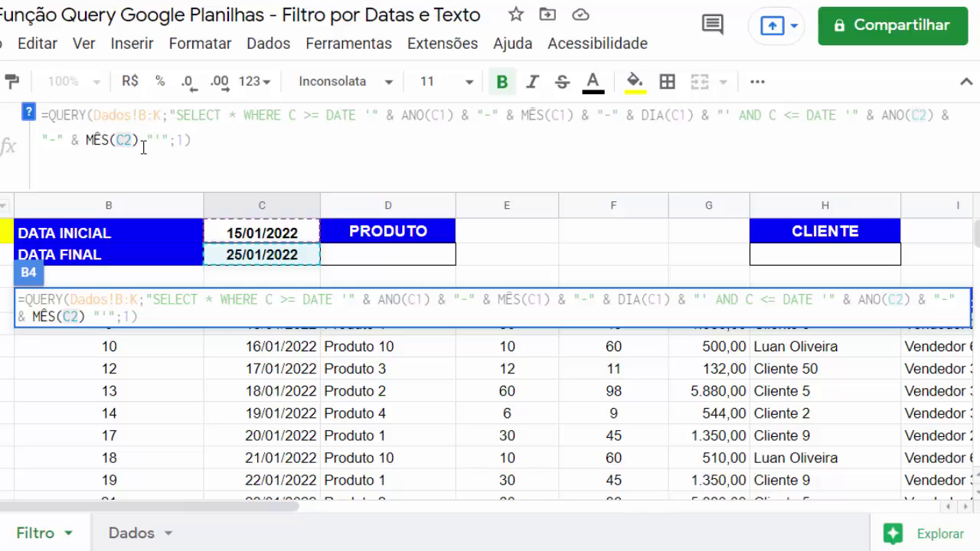
Append & "-" & DIA(C2) after MÊS(C2) to supply the end date's day
click(142, 145)
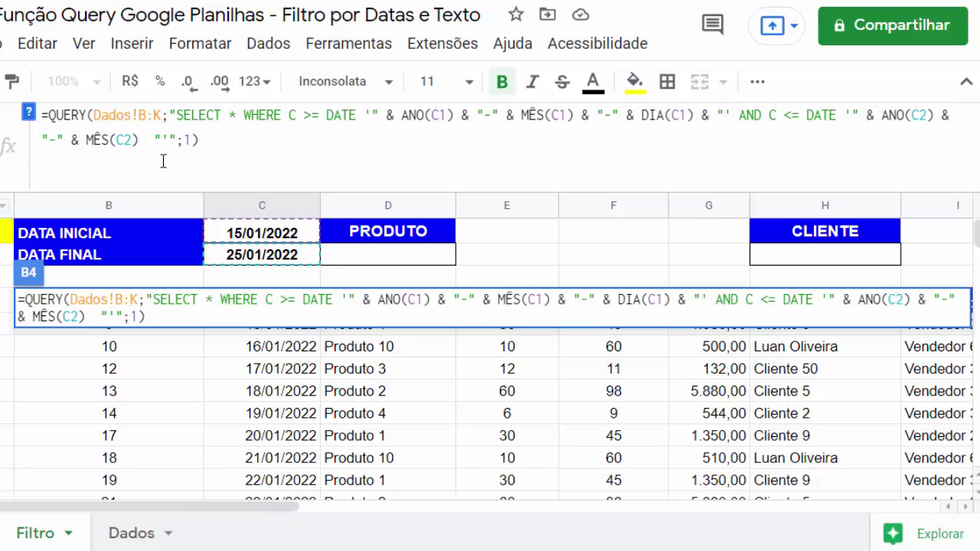
text(& ")
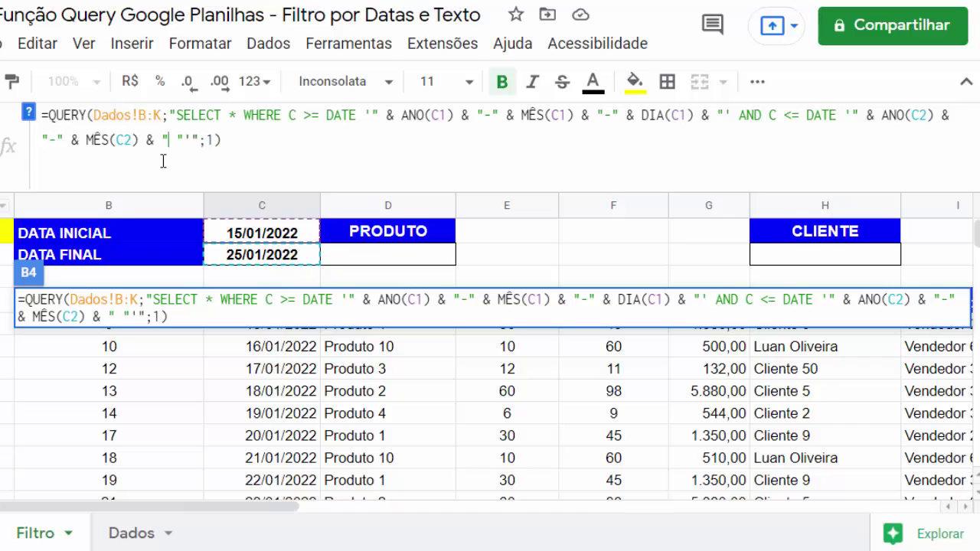
text(-")
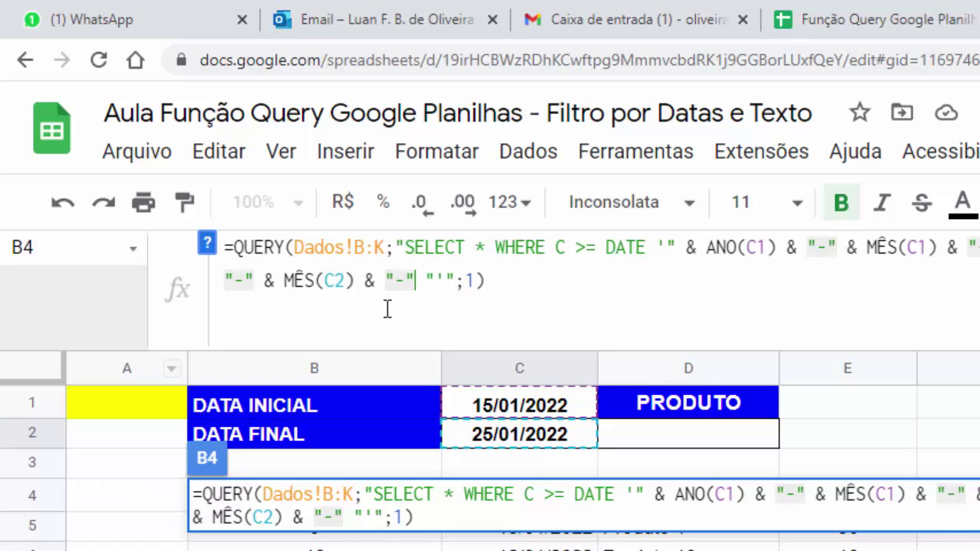
text( &)
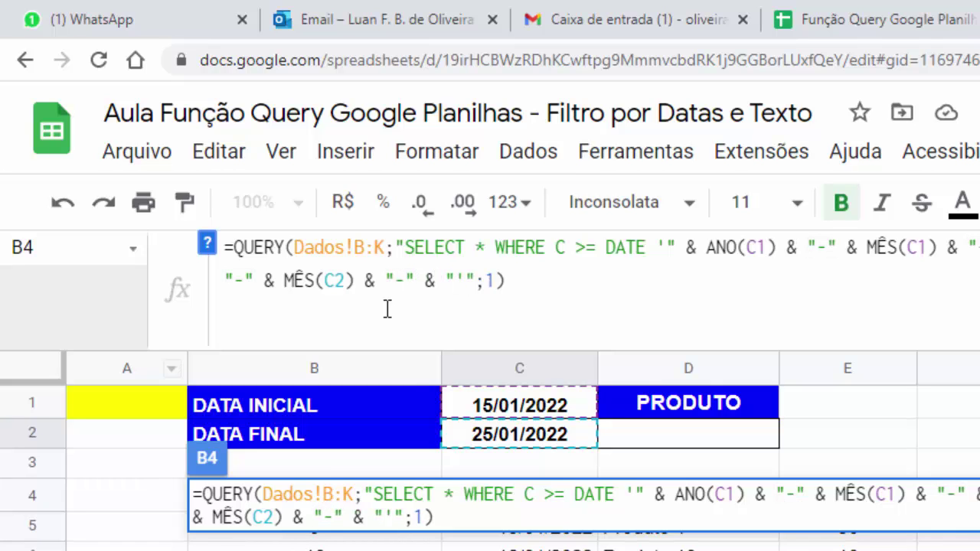
text( DIA )
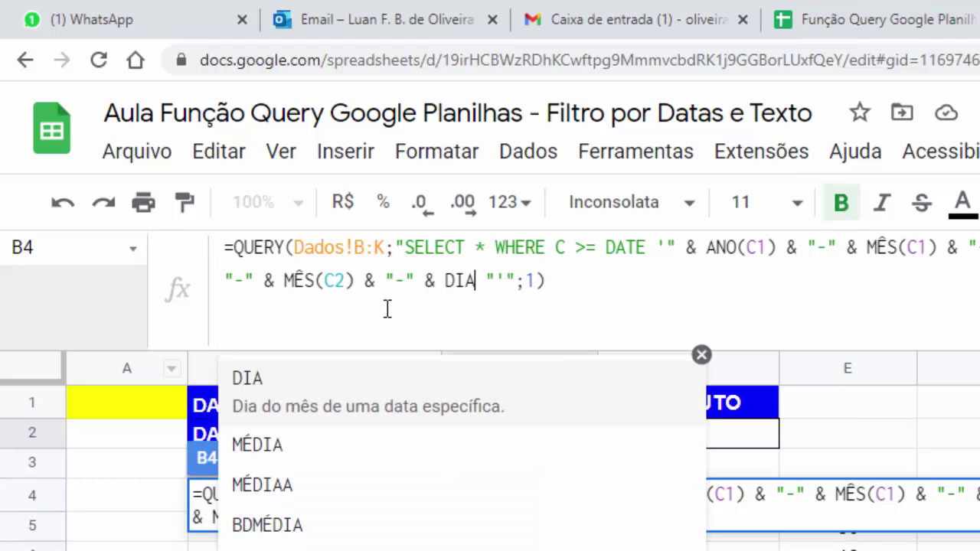
text(())
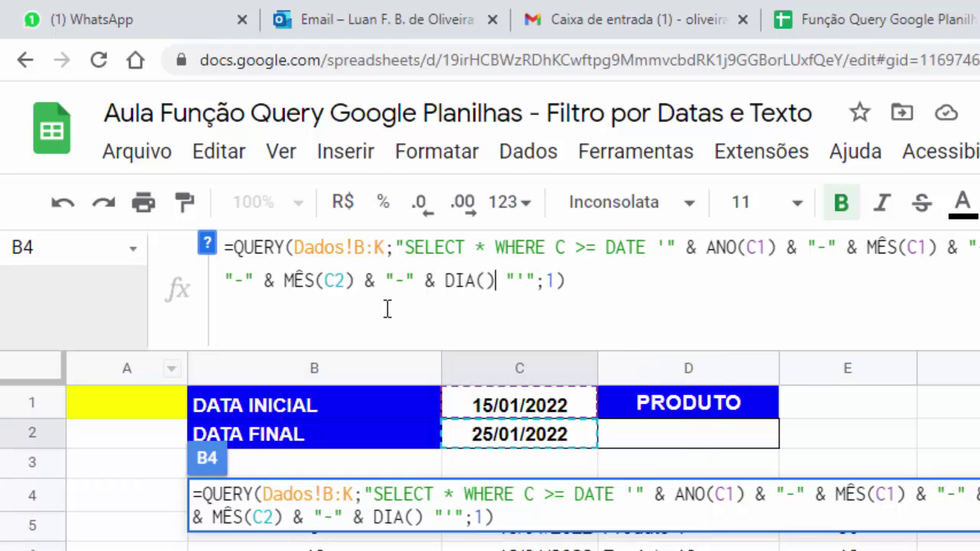
click(485, 295)
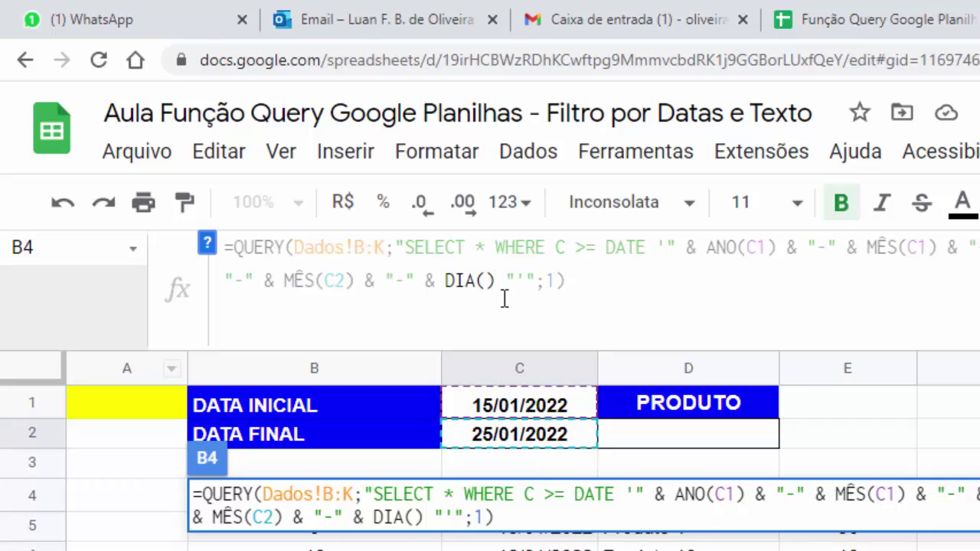
text(C2)
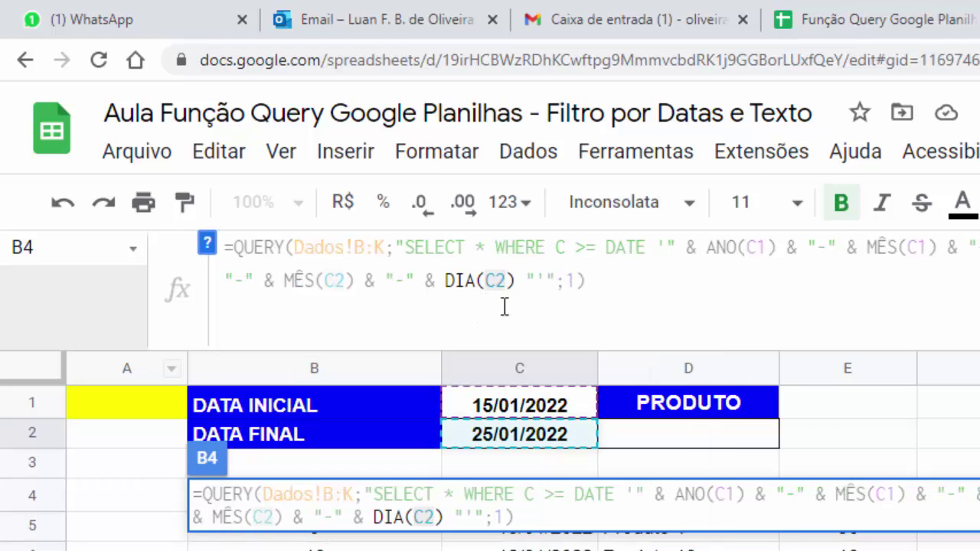
Insert & between DIA(C2) and the closing "'" string in the B4 formula, and commit the formula
click(525, 281)
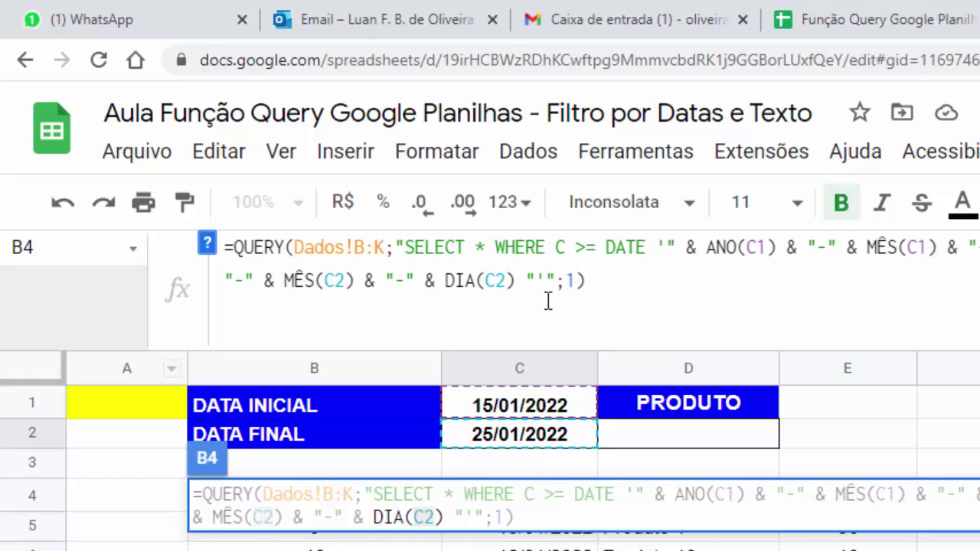
text(&)
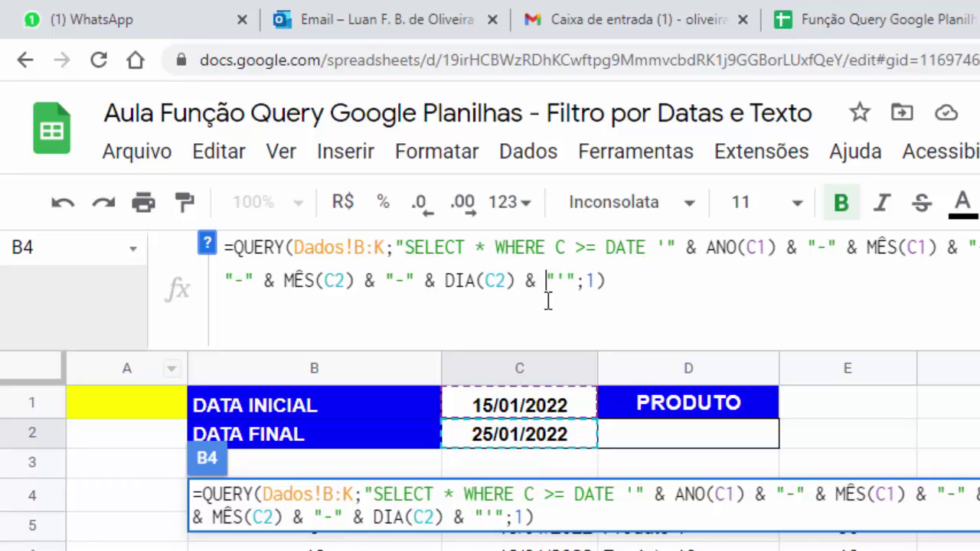
click(619, 280)
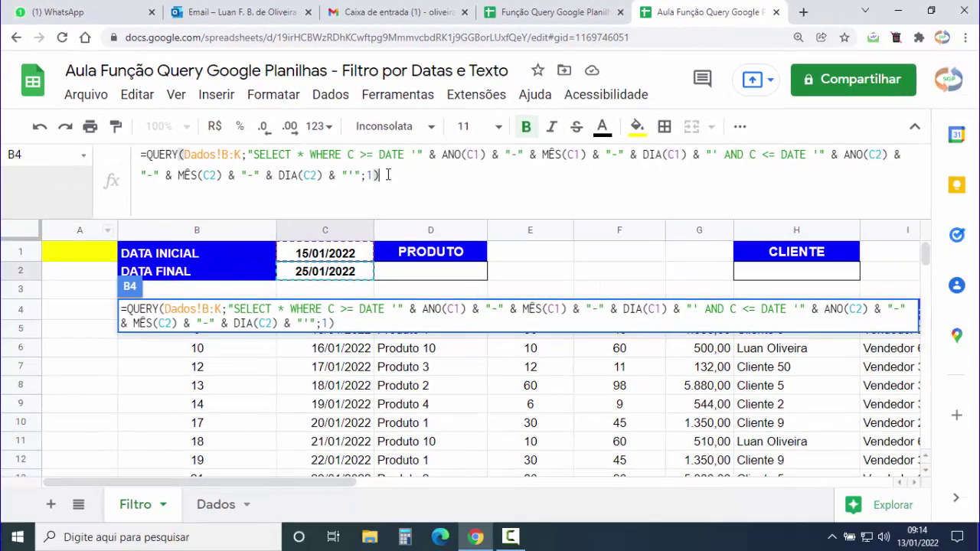
key(Return)
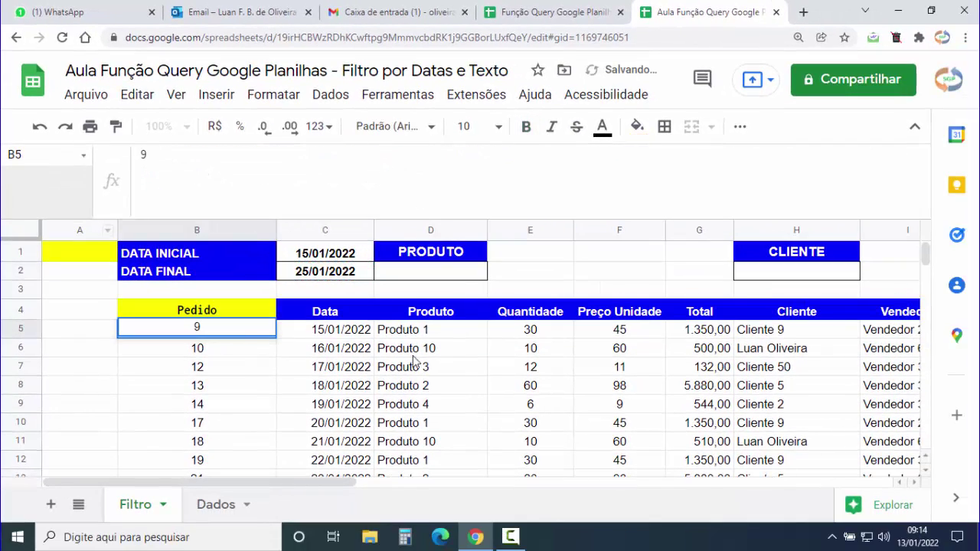
scroll(360, 371, down, 2)
scroll(361, 374, up, 2)
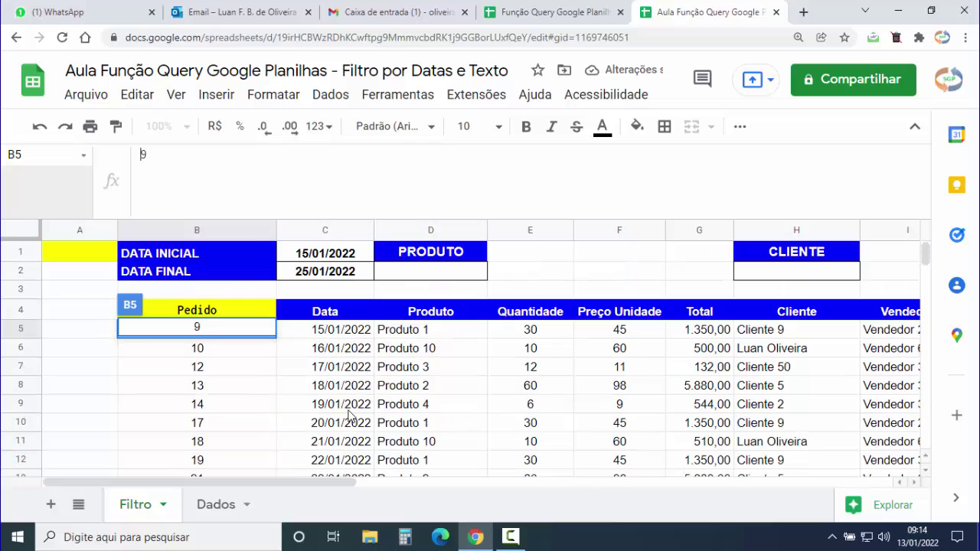
Set the DATA FINAL date in C2 to 20/01/2022 to test the date filter
click(313, 272)
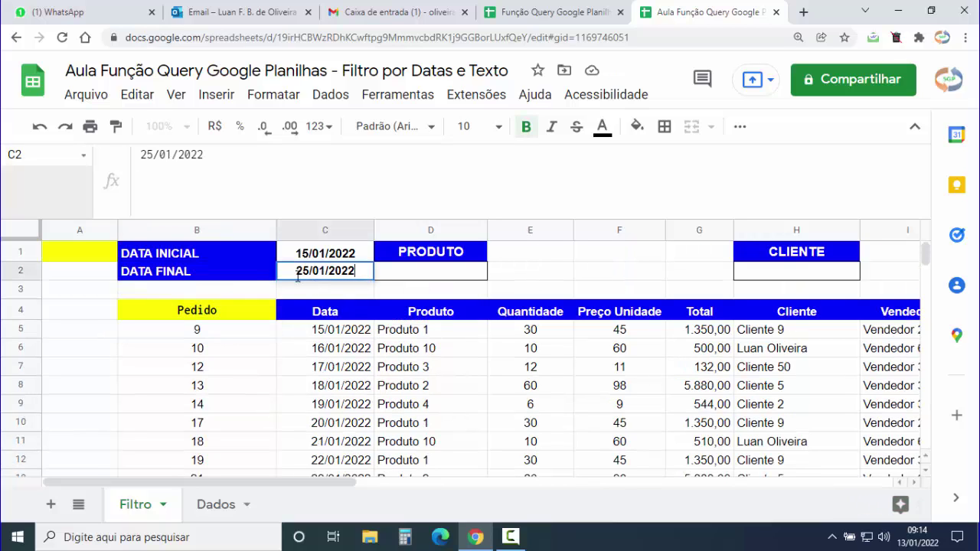
double_click(306, 267)
text(20)
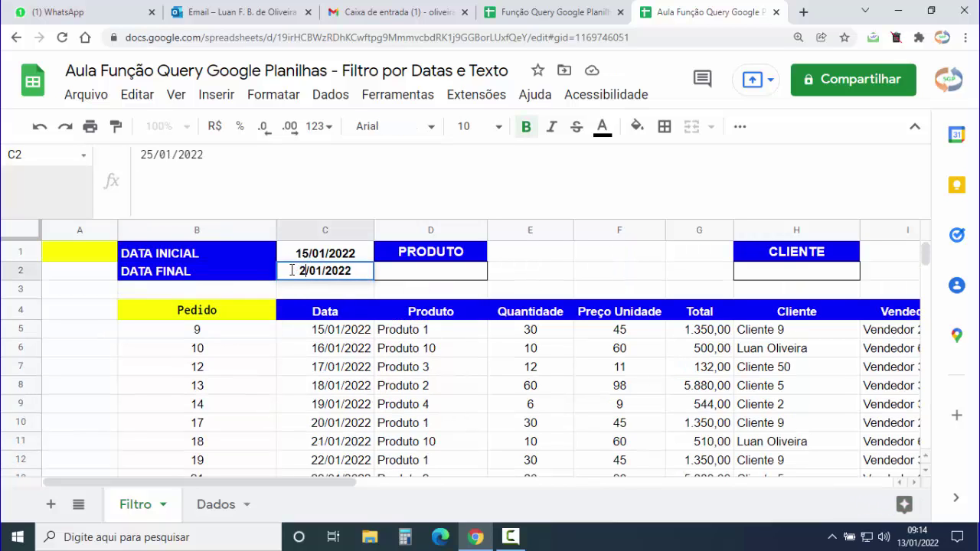
key(Return)
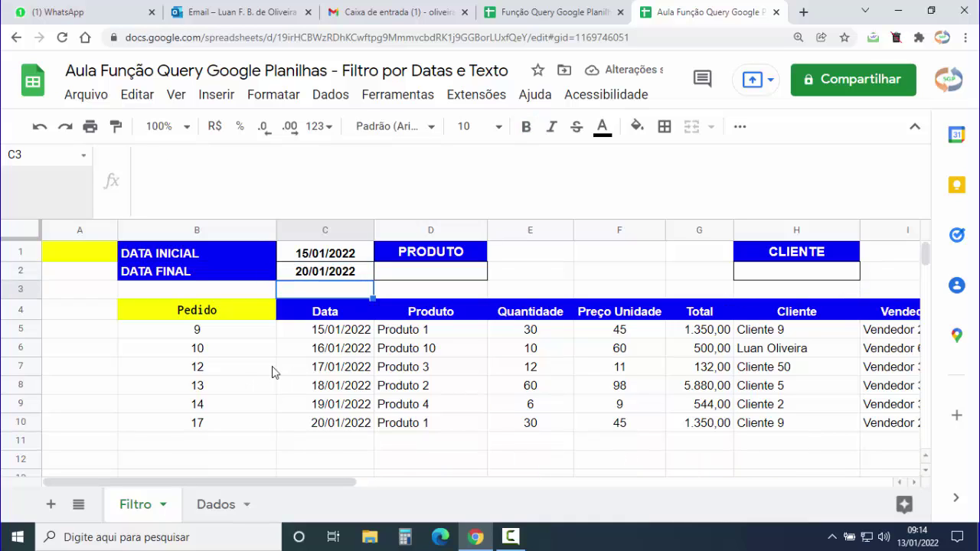
click(327, 259)
click(321, 271)
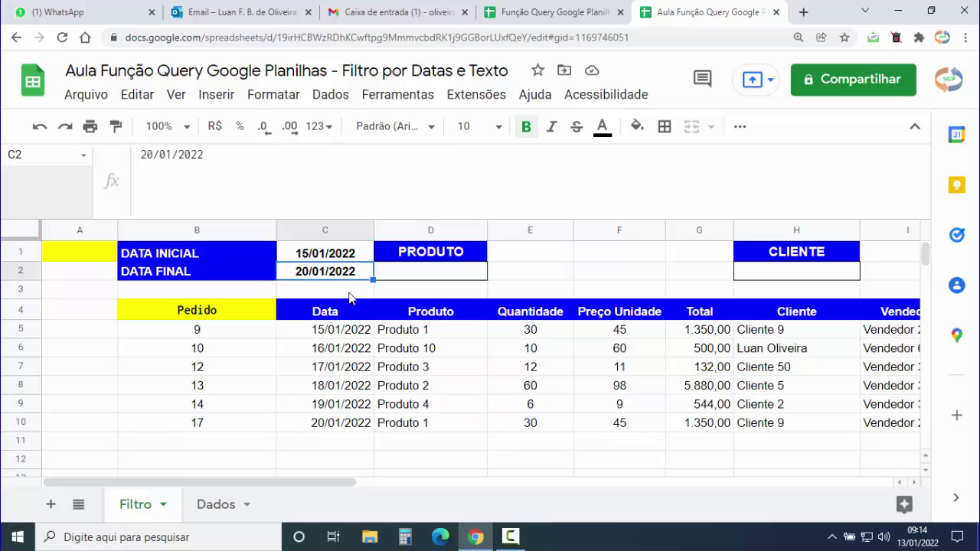
Add AND after the end date's closing apostrophe, inside the last quoted string of the B4 formula
click(185, 312)
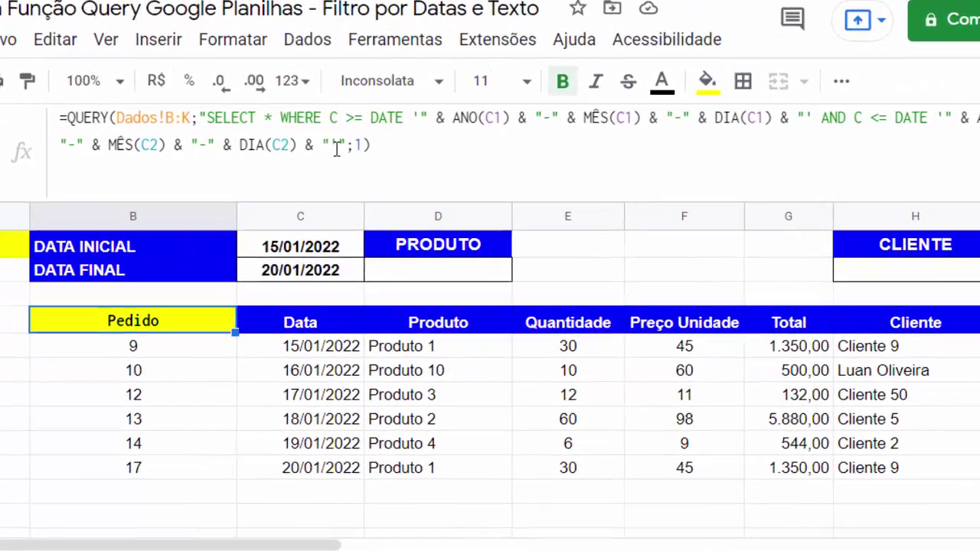
click(303, 168)
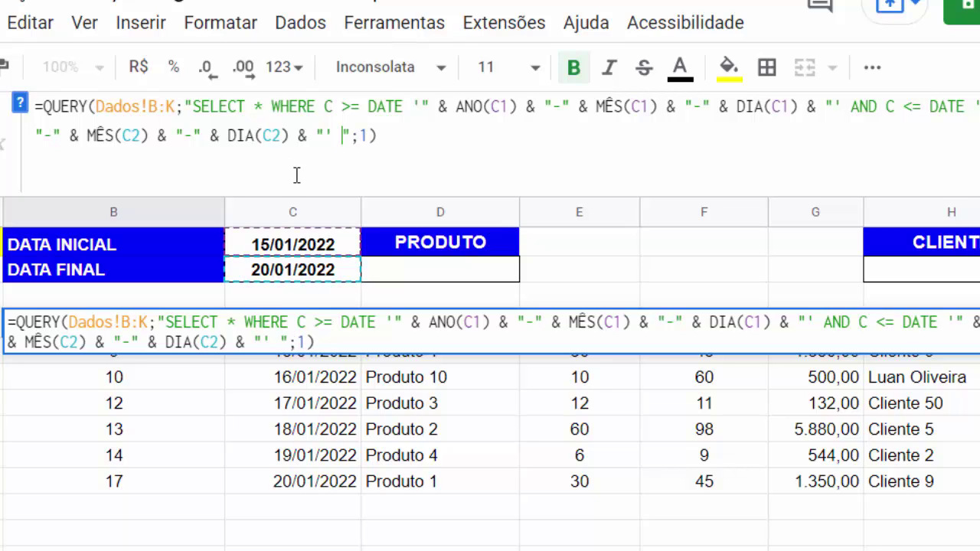
text(AND)
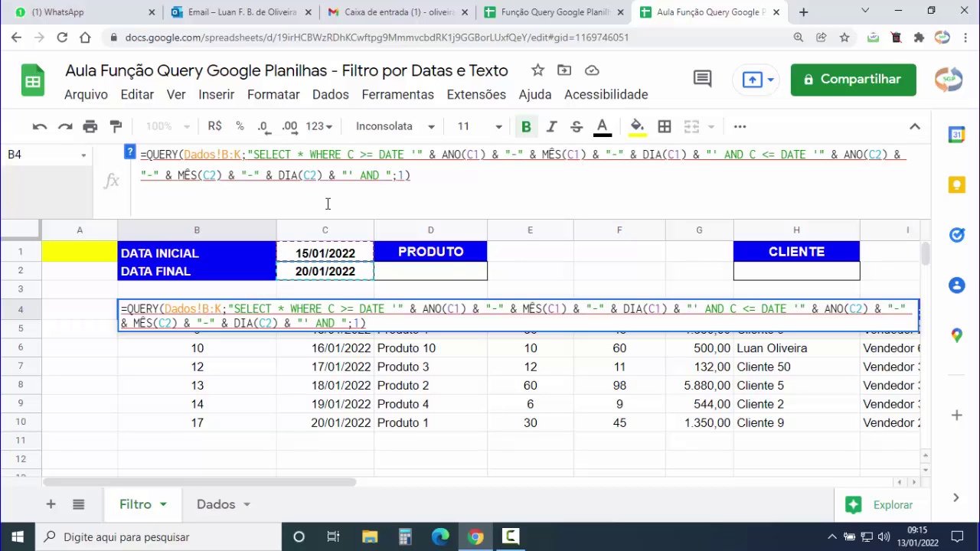
Check the Produto column's letter in the Dados sheet and add D CONTAINS after the last AND in Filtro's B4 formula
click(227, 506)
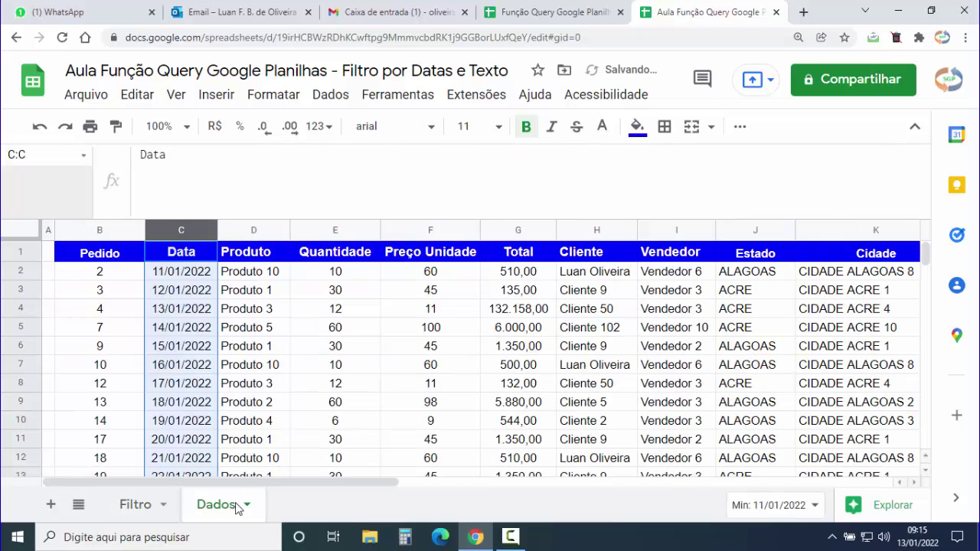
click(277, 229)
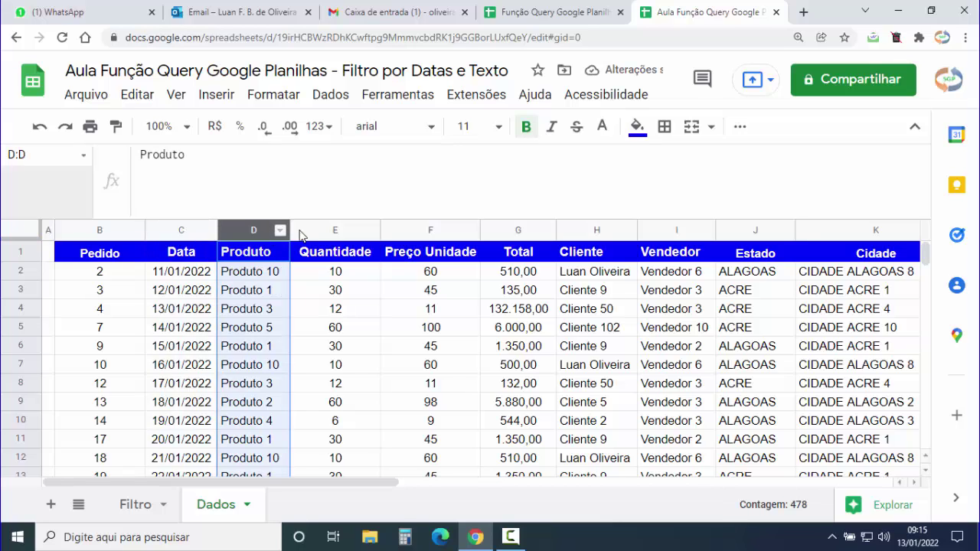
click(138, 505)
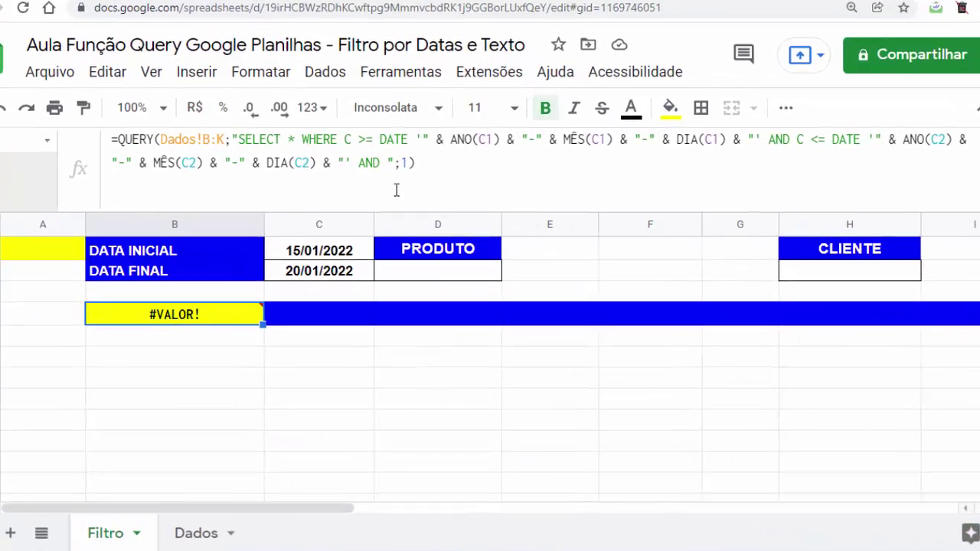
click(381, 162)
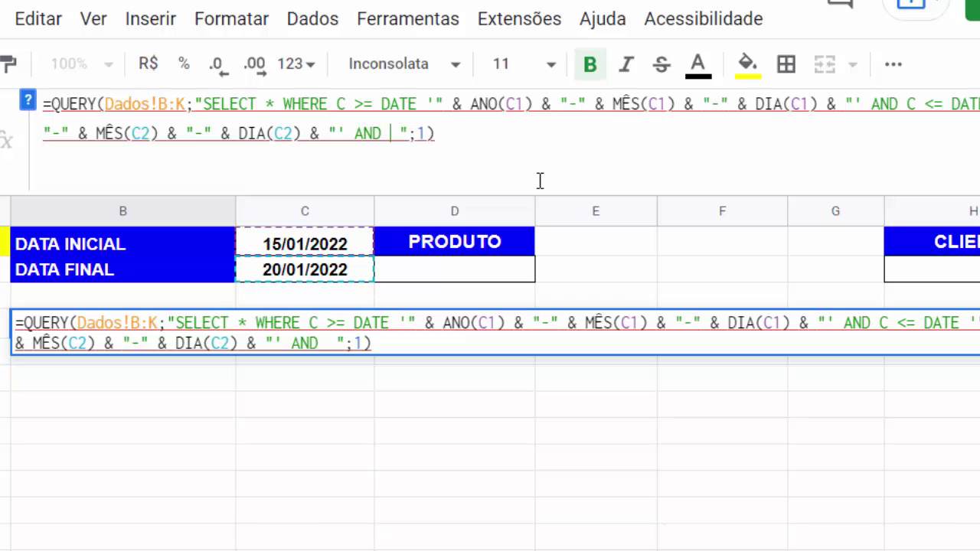
text(D)
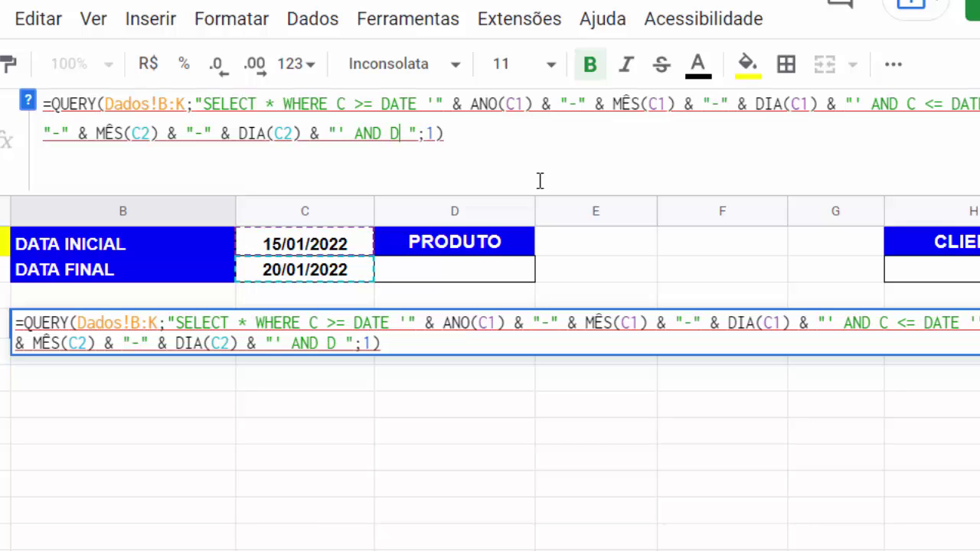
text( CONTAIN)
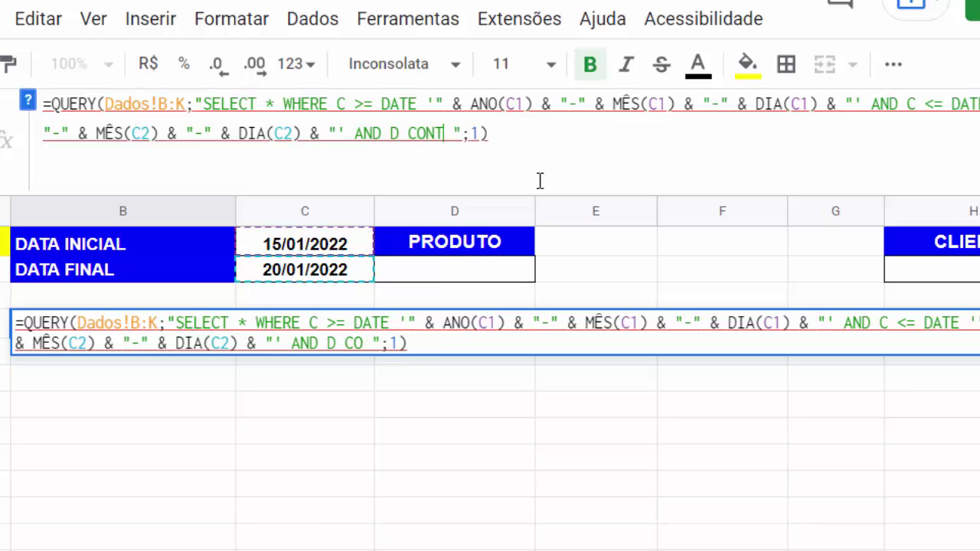
text(S)
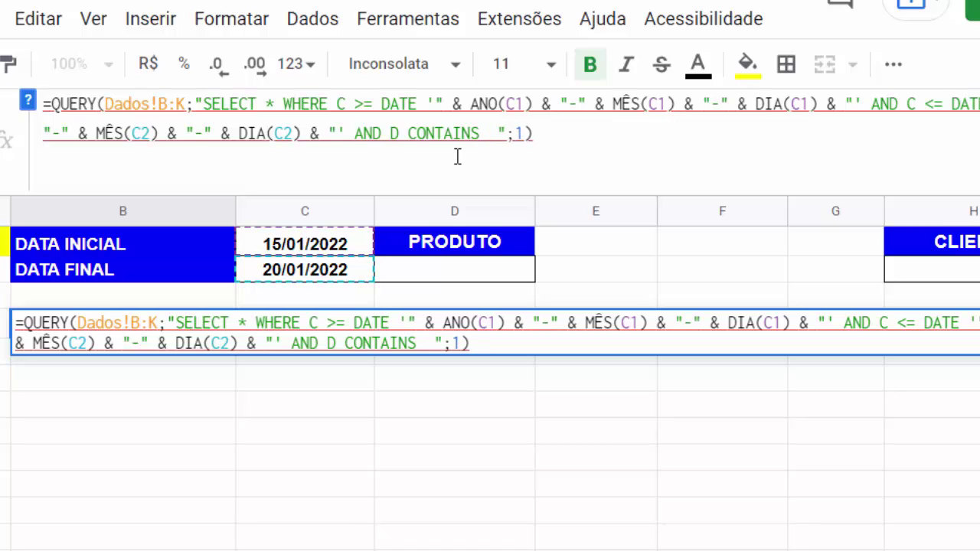
Complete the CONTAINS condition with '" & D2 & "' so it references the product cell, and commit the formula
text('')
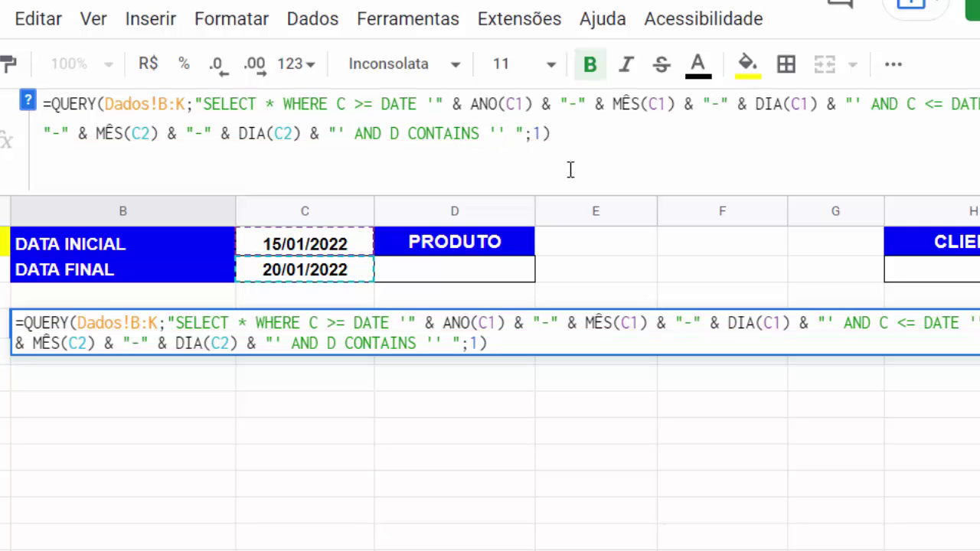
text("")
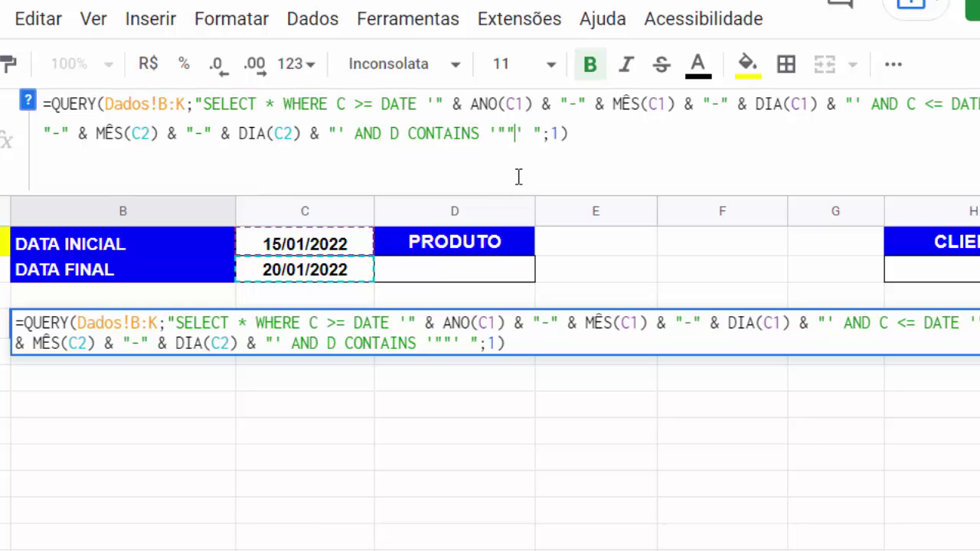
click(506, 131)
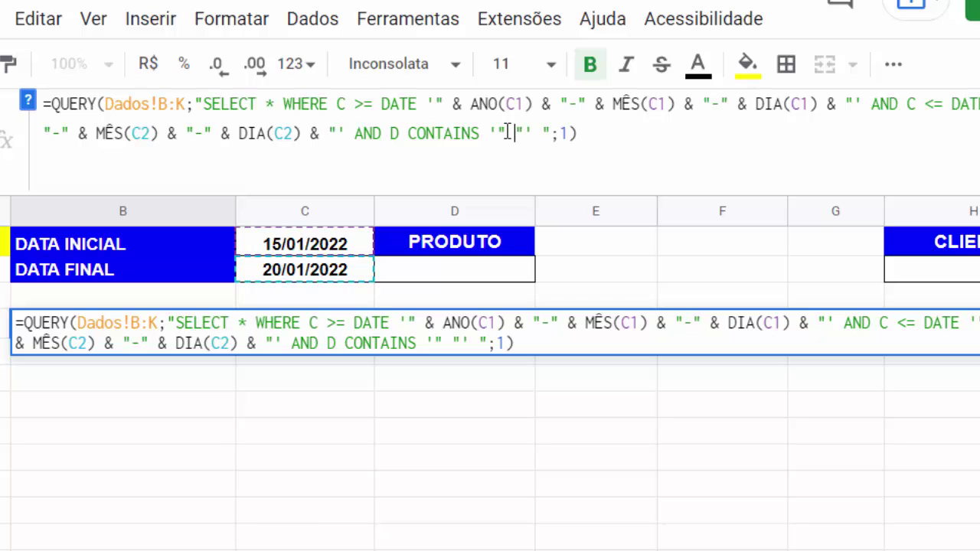
text(&&)
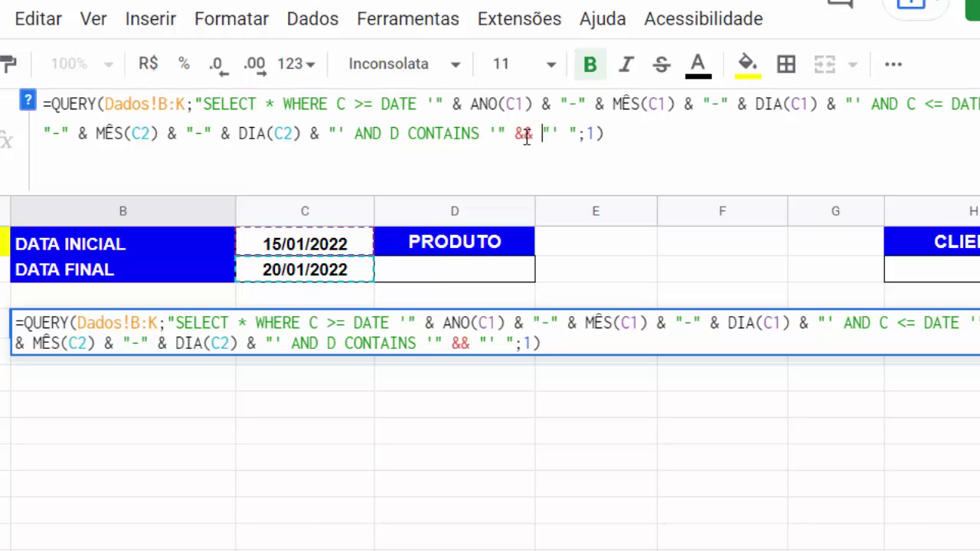
click(526, 136)
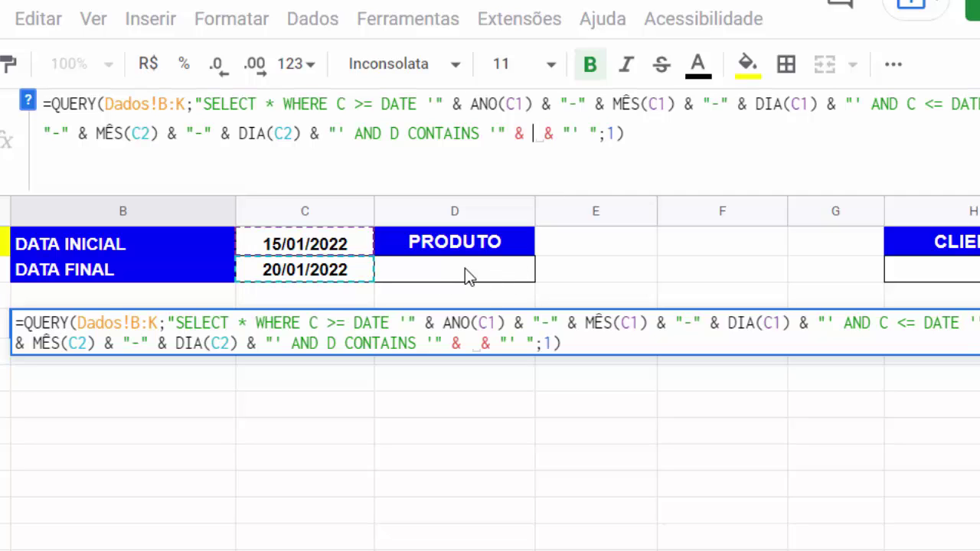
text(D2)
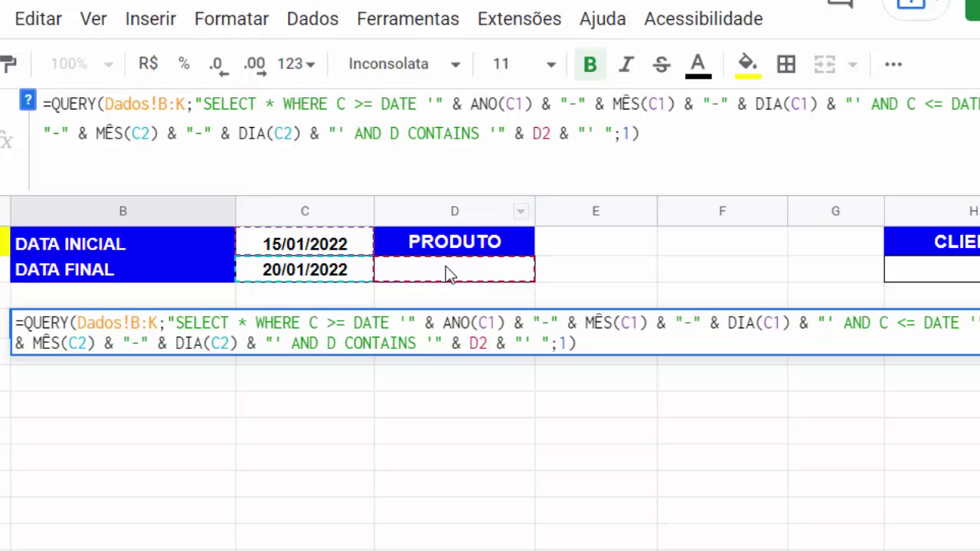
key(Return)
Reopen the B4 formula to review the product condition that references D2
click(450, 272)
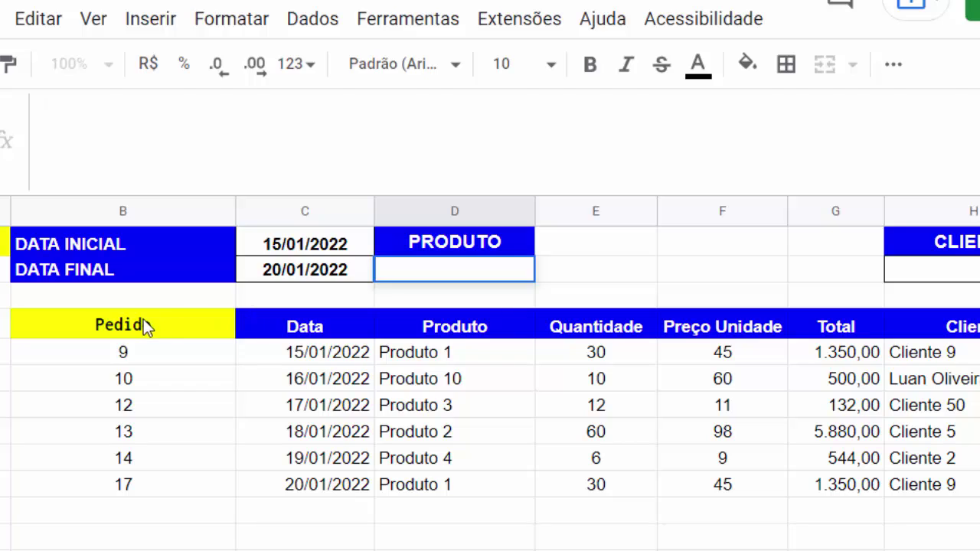
double_click(143, 320)
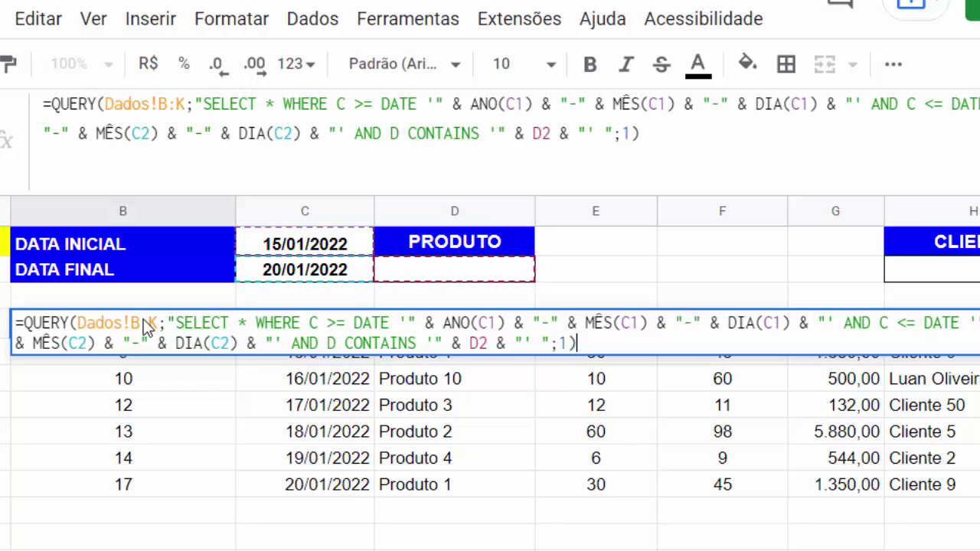
click(549, 134)
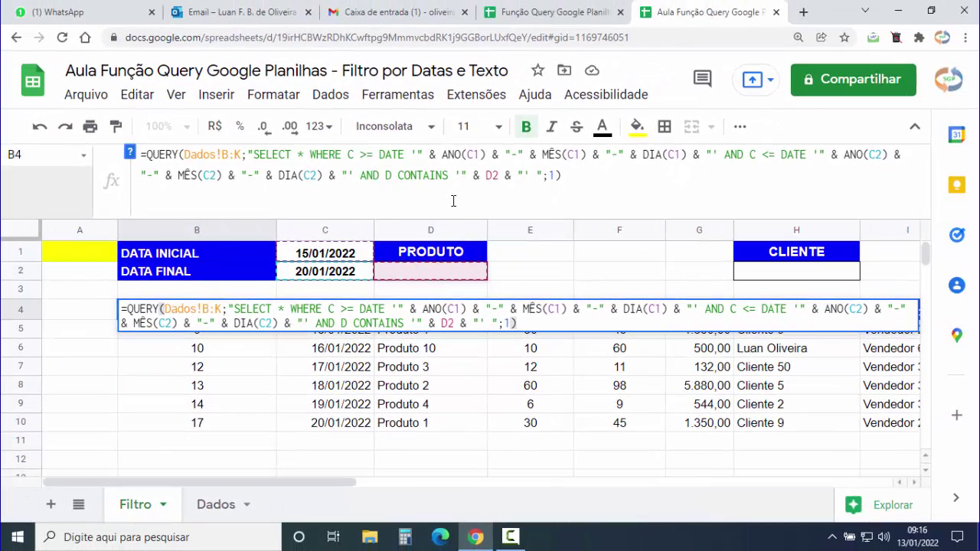
key(Return)
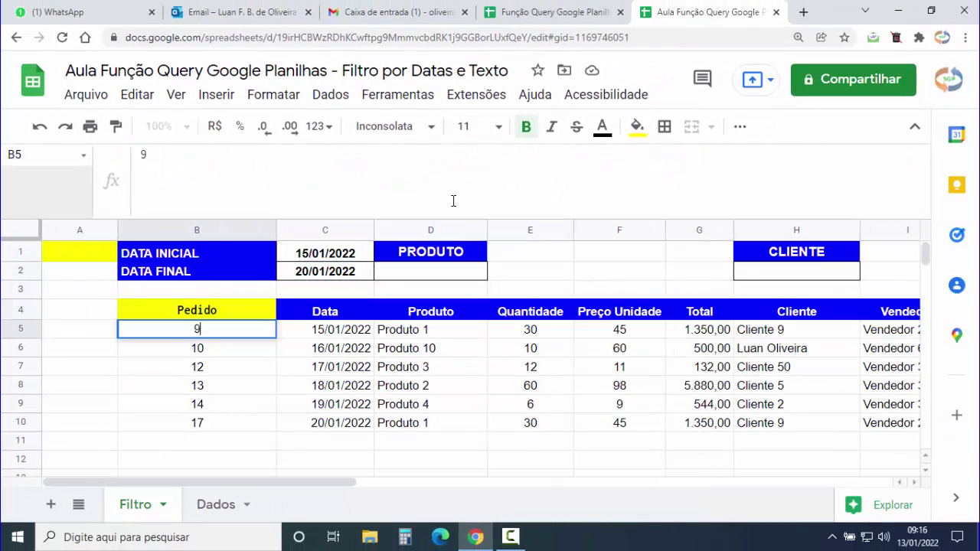
click(599, 270)
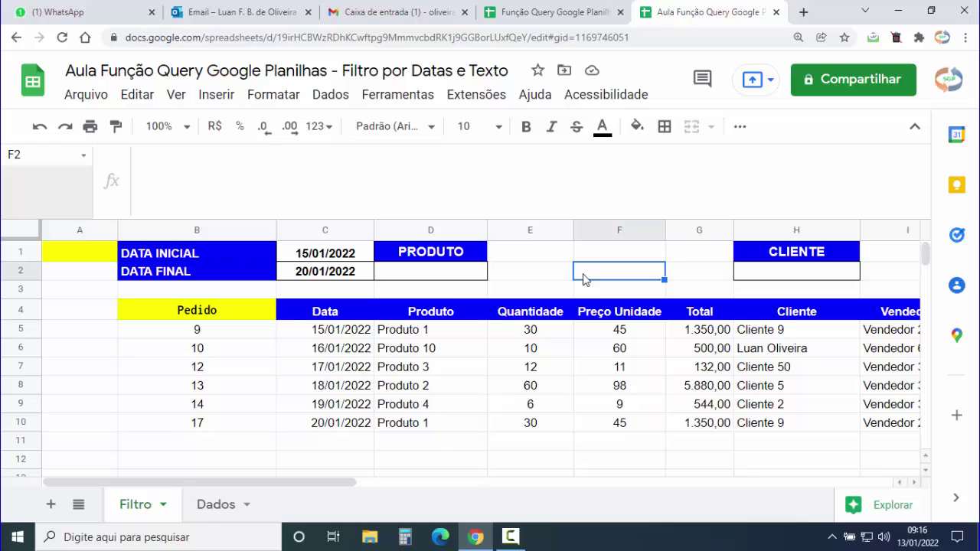
Collapse the formula bar and open data validation for product cell D2, keeping the list-from-a-range criterion
click(459, 282)
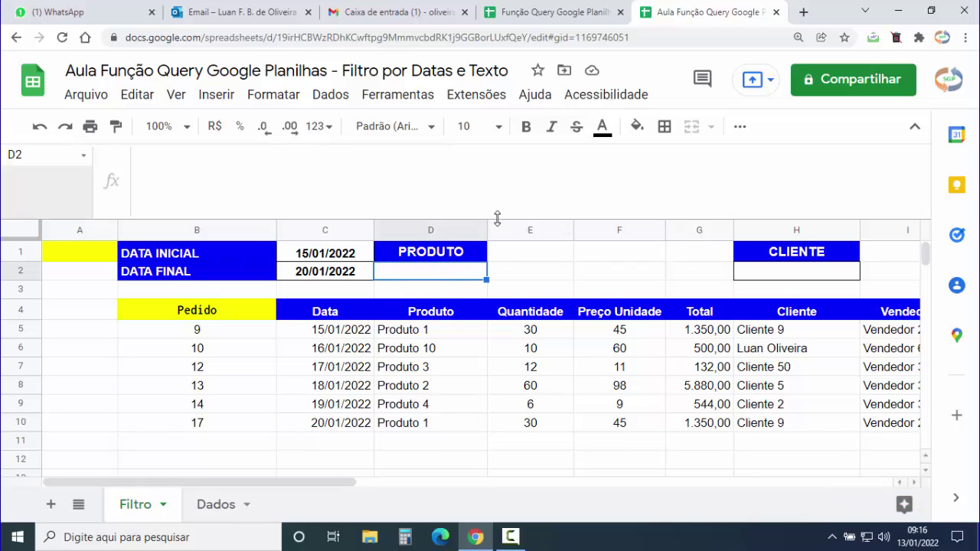
drag(499, 218, 503, 167)
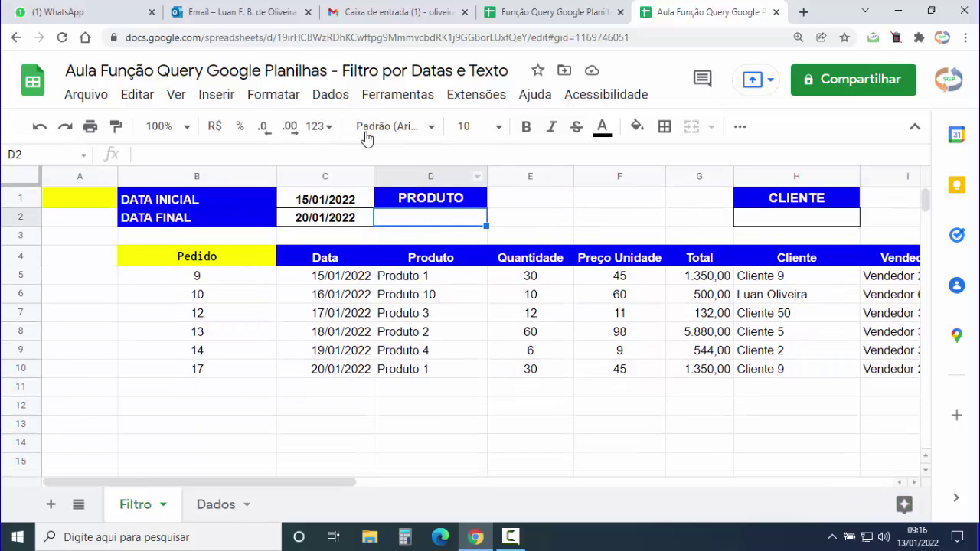
click(330, 95)
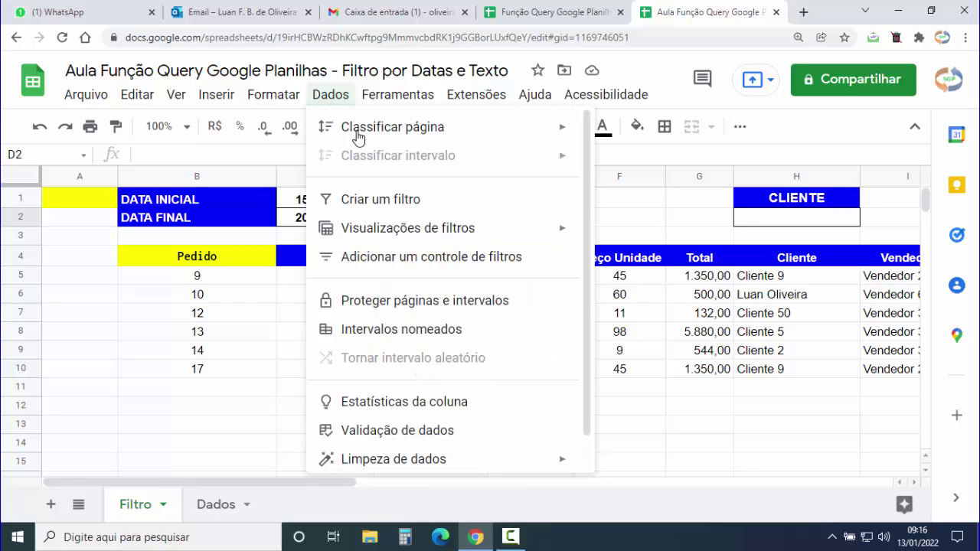
click(405, 430)
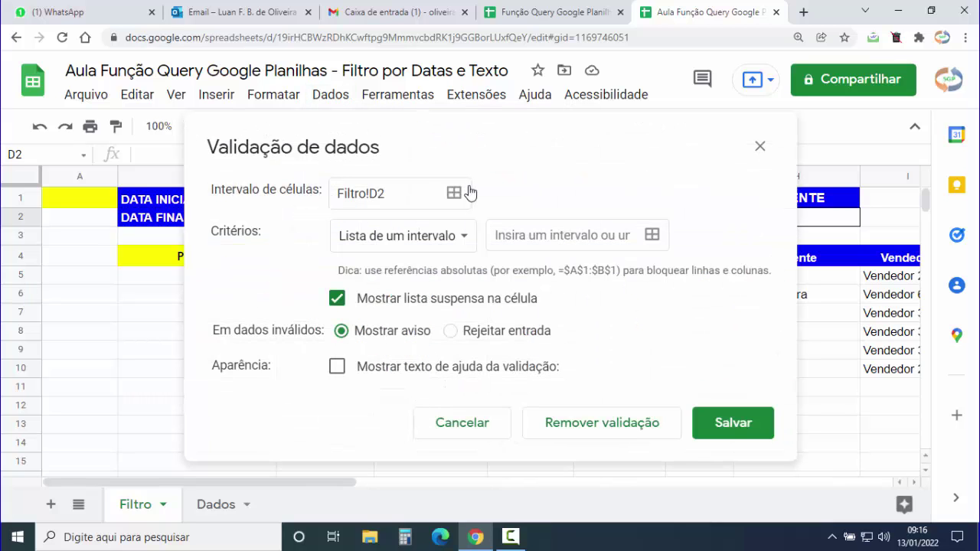
click(466, 237)
click(448, 234)
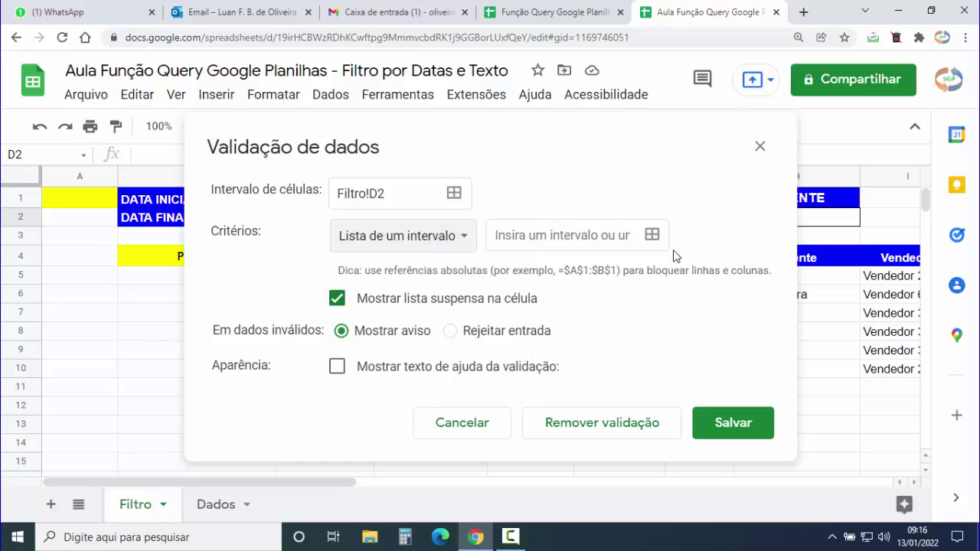
Set Dados!D2:D1000 as the source range of the product cell's validation list and save the rule
click(652, 238)
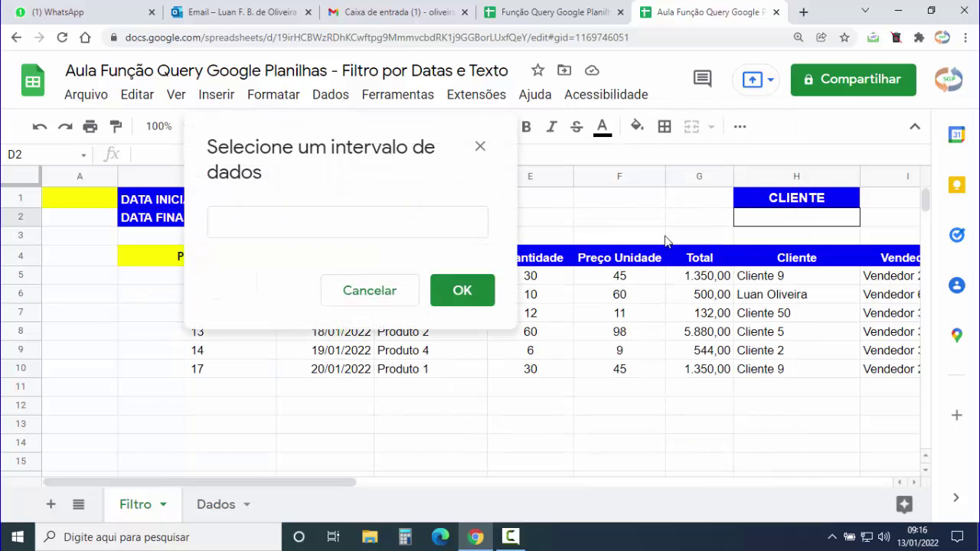
click(218, 505)
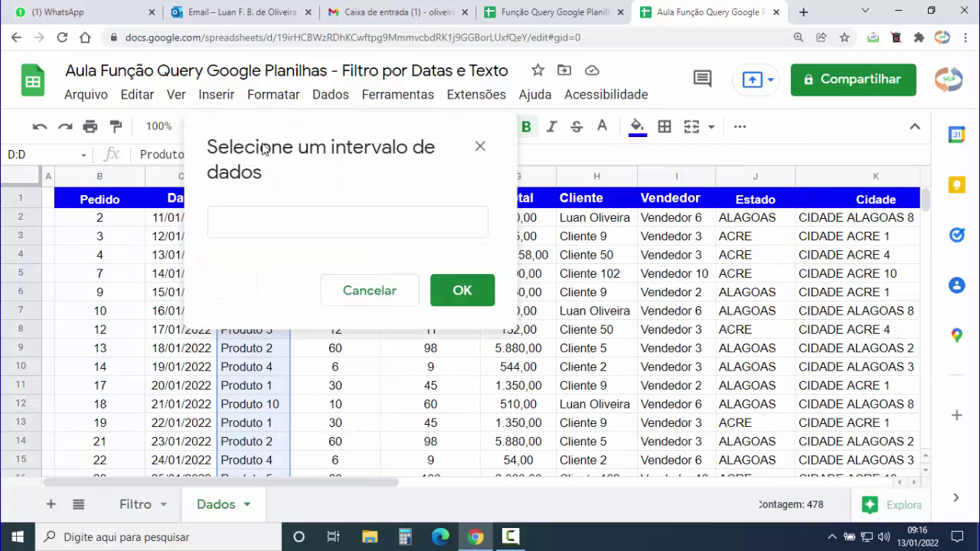
drag(342, 127, 559, 130)
click(260, 220)
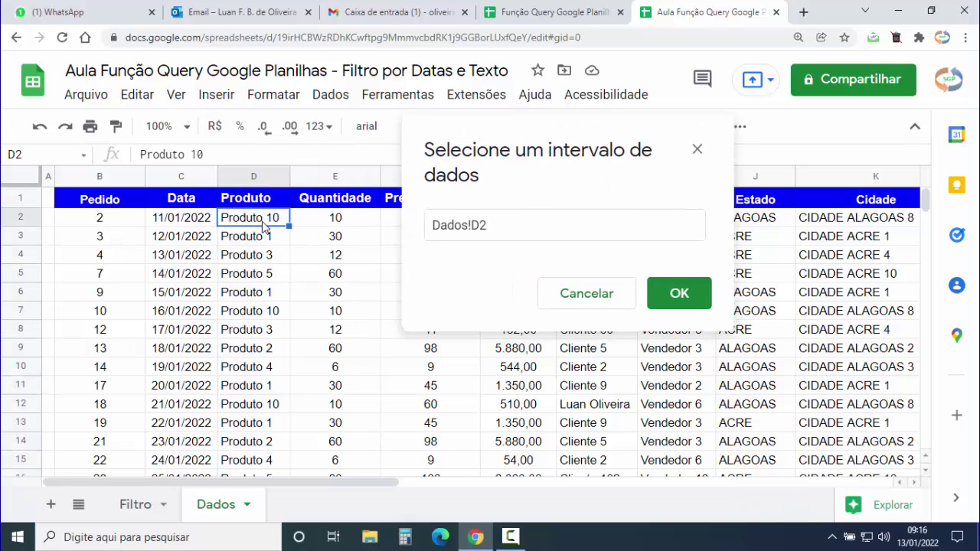
key(ctrl+shift+Down)
key(ctrl+shift+Down)
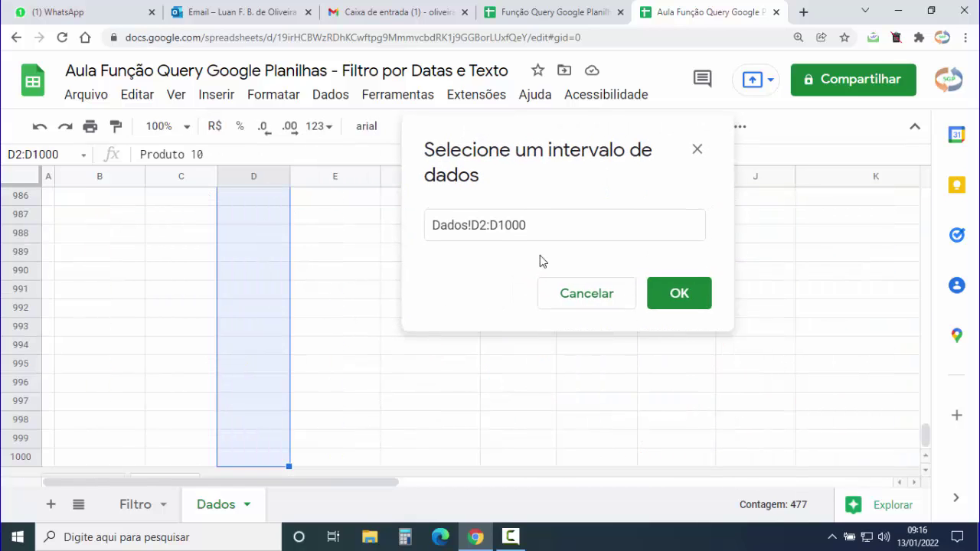
click(711, 298)
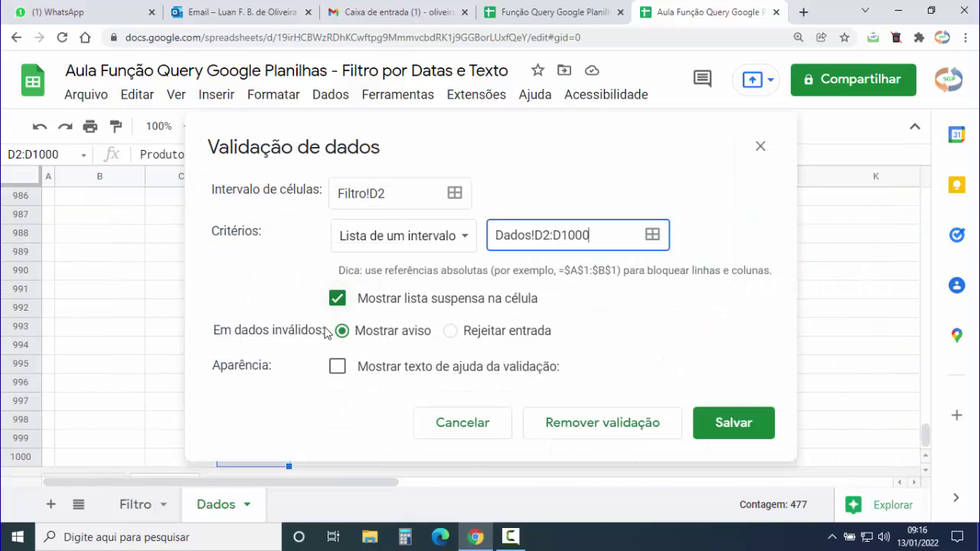
click(729, 427)
Return to the Filtro sheet and choose Produto 10 from the dropdown list in product cell D2
click(260, 389)
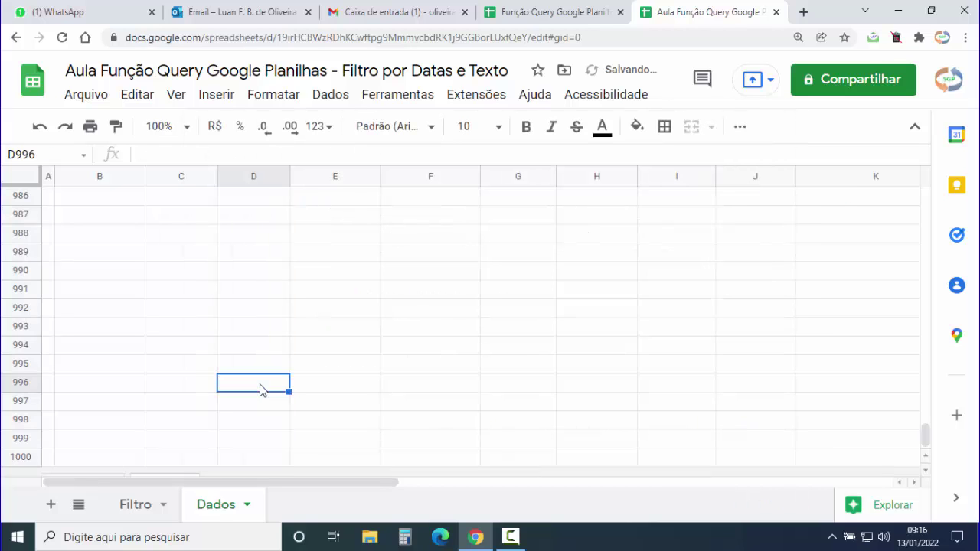
key(ctrl+Up)
key(ctrl+Up)
click(124, 505)
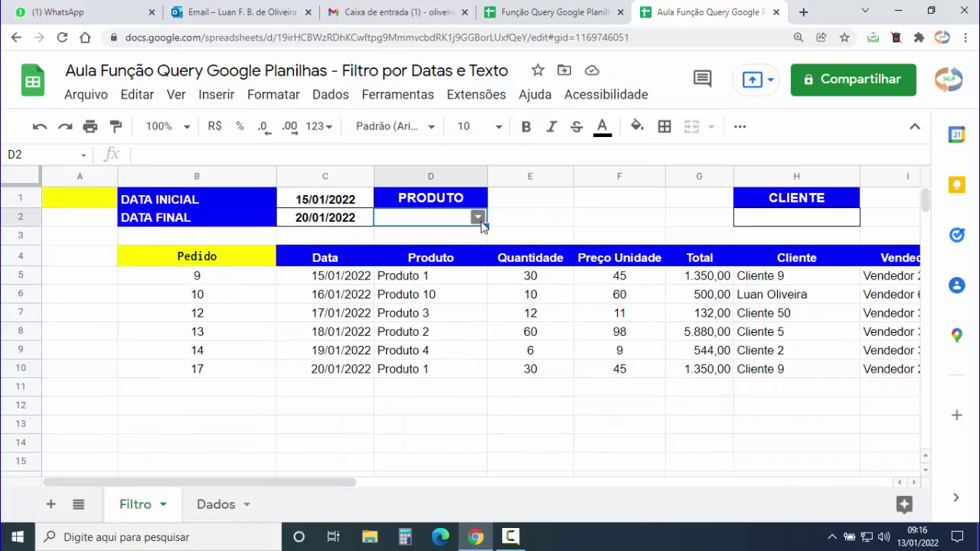
click(477, 219)
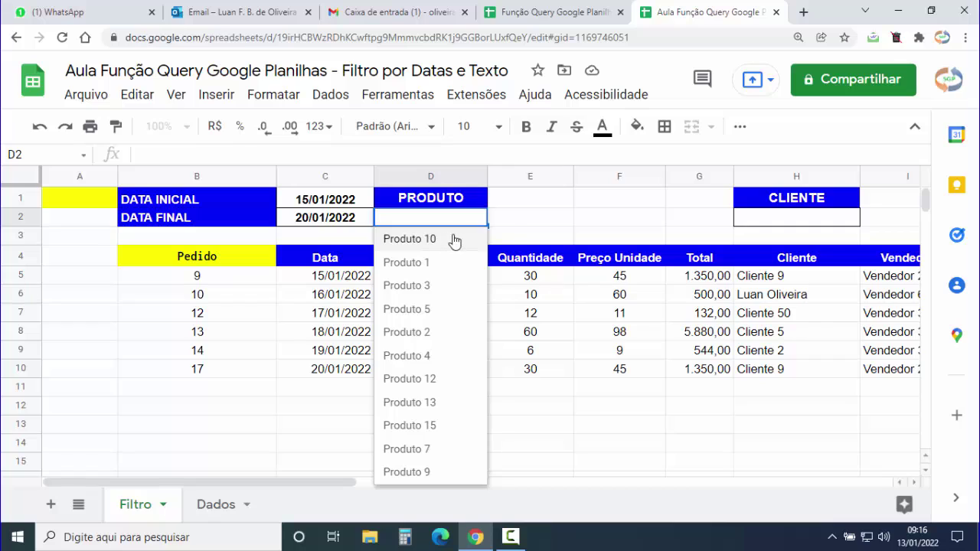
click(453, 238)
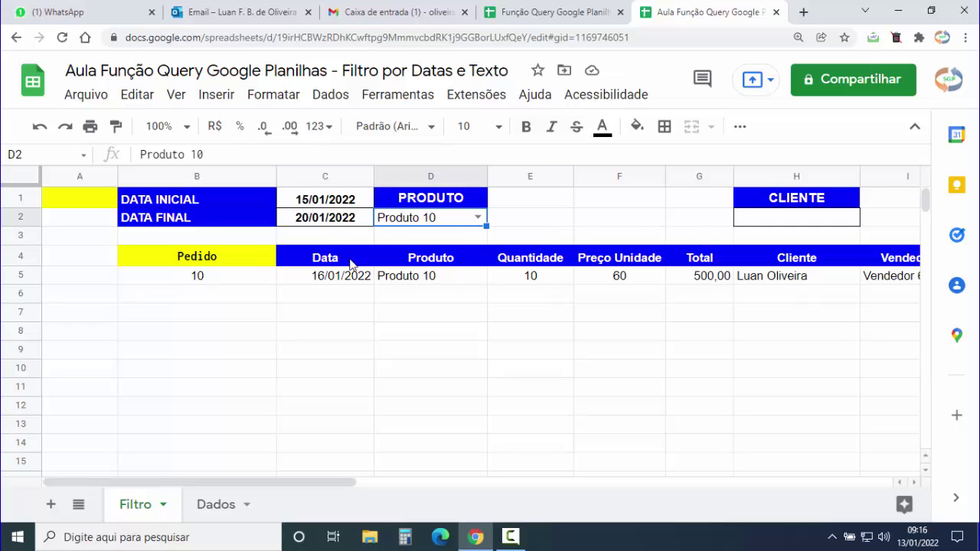
Expand the formula bar for B4 and add AND after the product condition's closing apostrophe, inside the last quoted string
click(217, 264)
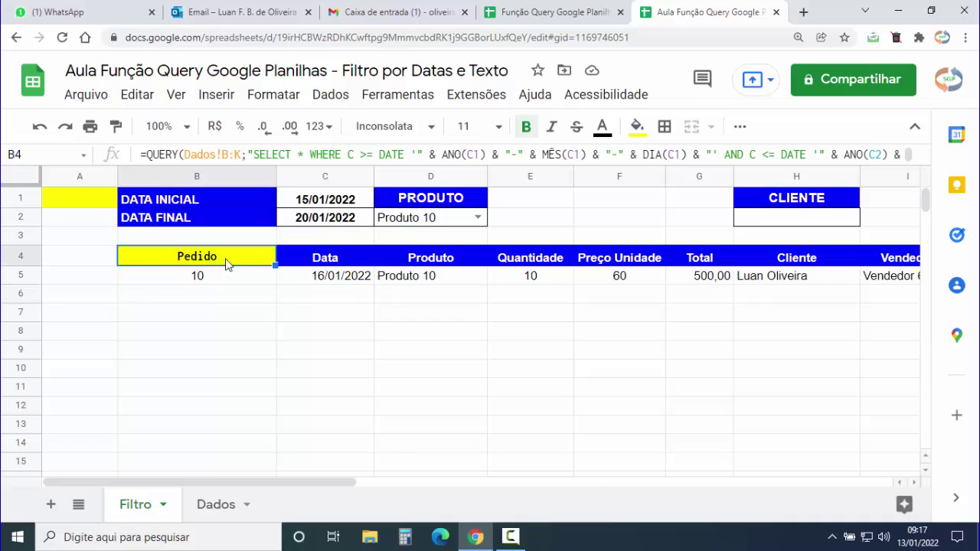
drag(548, 166, 544, 219)
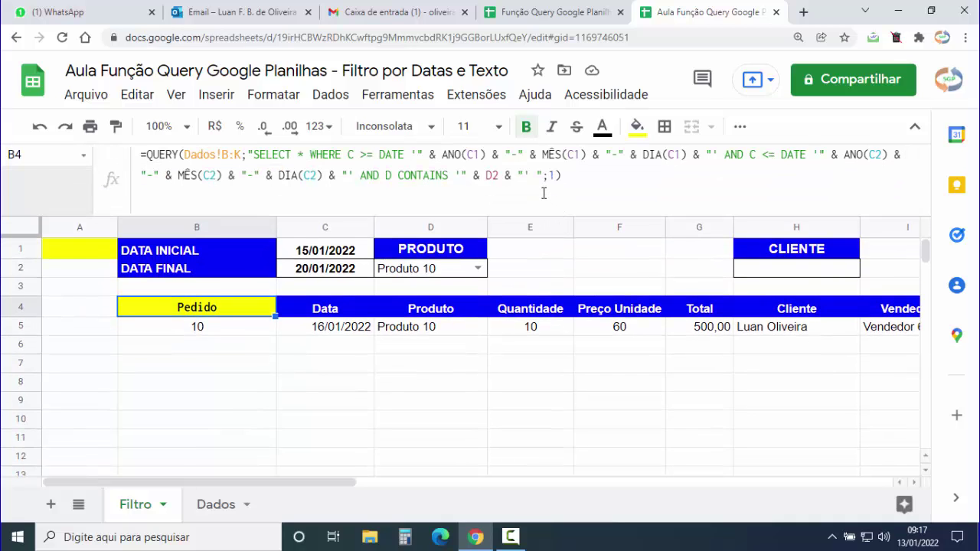
click(551, 206)
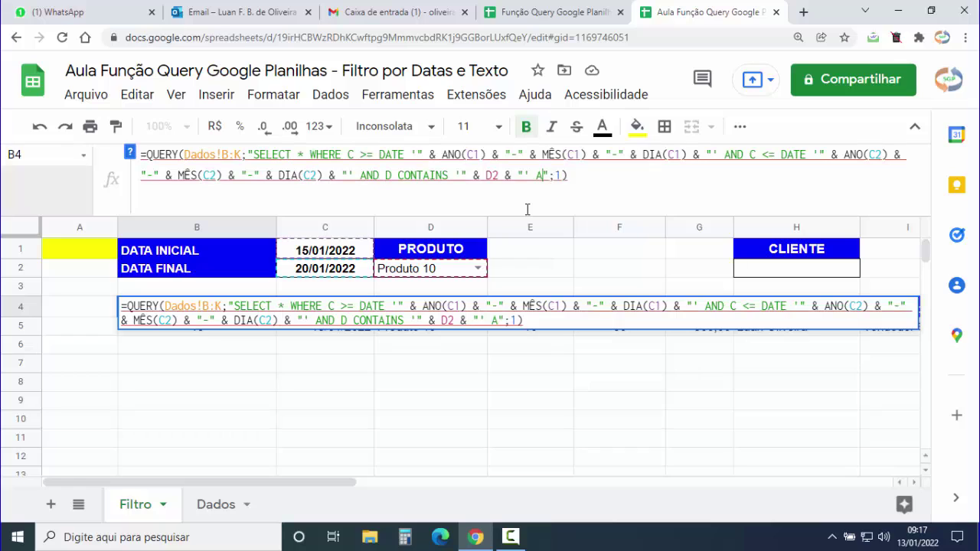
text(AND)
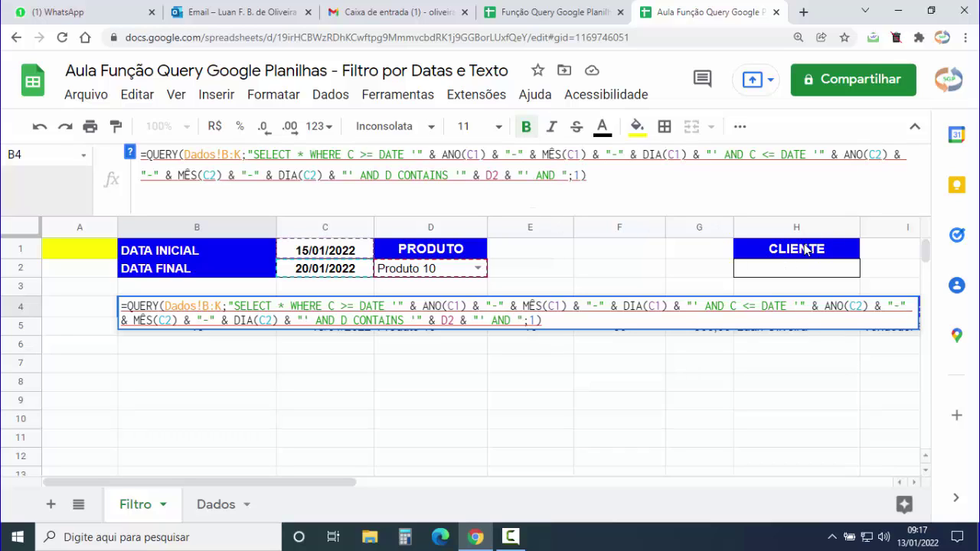
Check the Cliente column's letter in the Dados sheet and add H CONTAINS after the last AND in Filtro's B4 formula
click(216, 507)
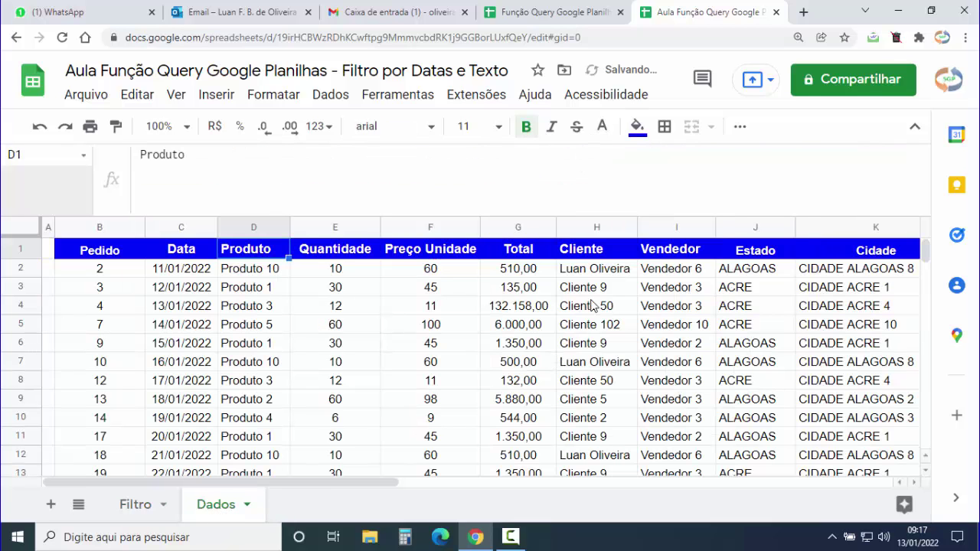
click(596, 227)
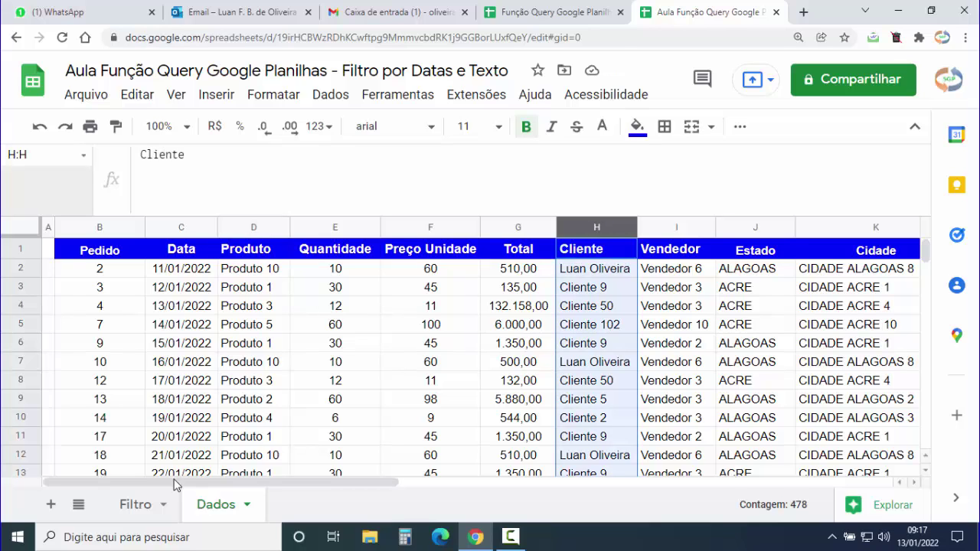
click(137, 508)
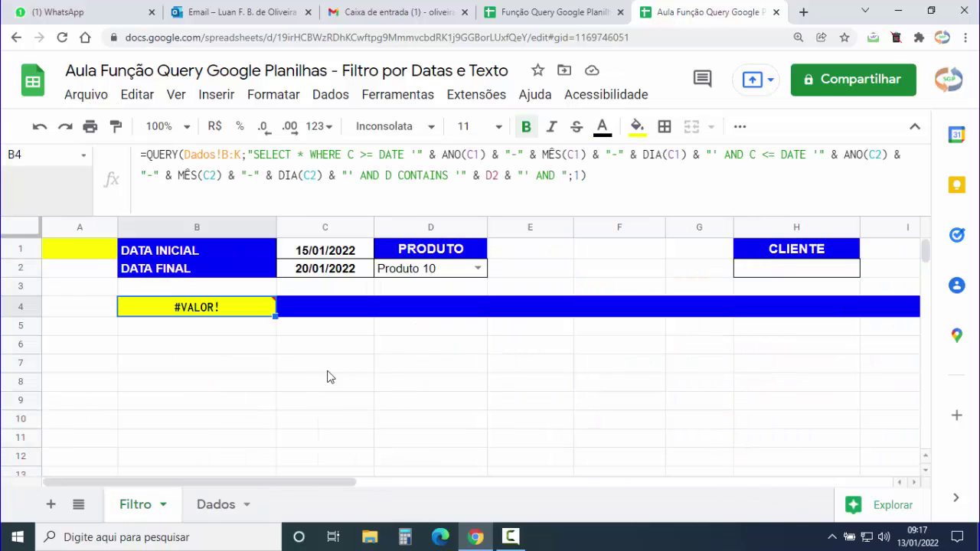
click(563, 175)
text(H)
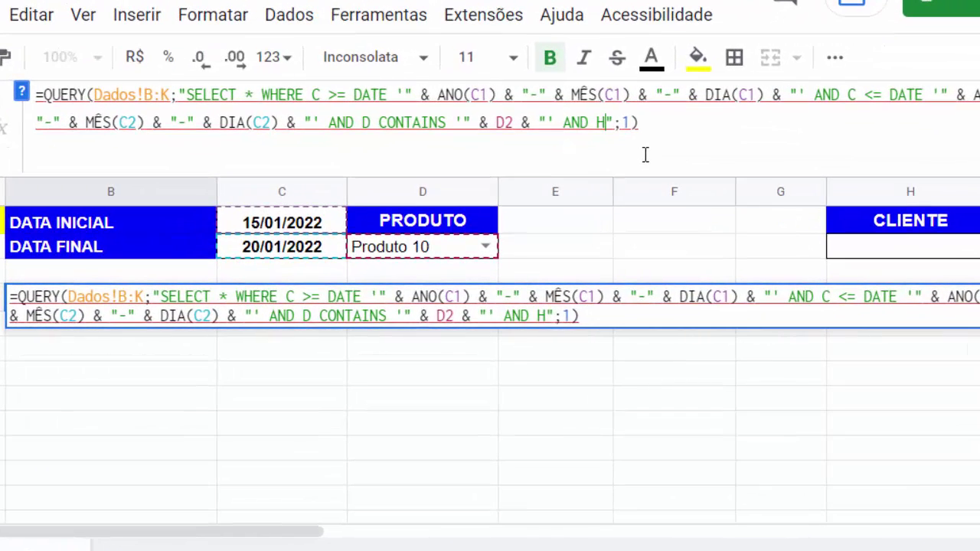
text( CONTAINS)
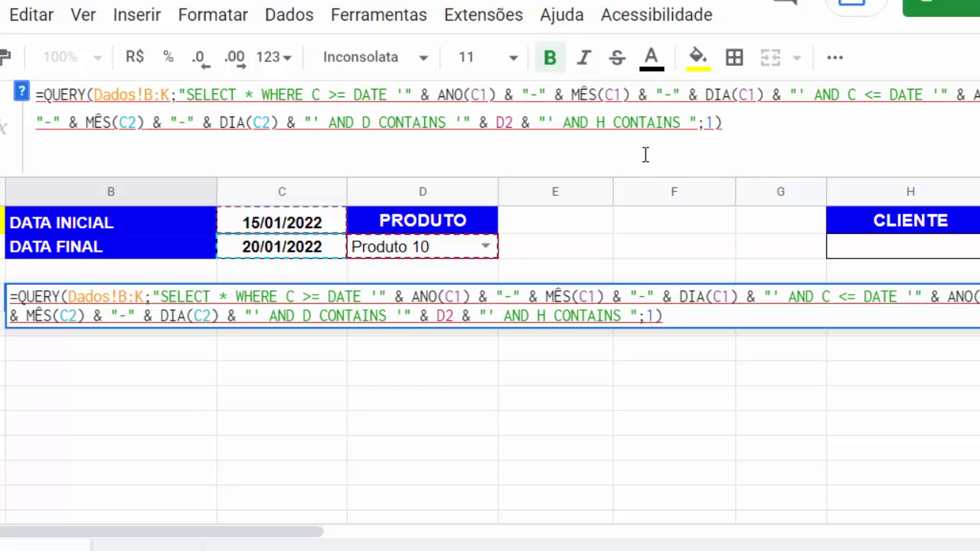
Complete the client condition with '" & H2 & "' so it references the client cell, and commit the B4 formula
text( '')
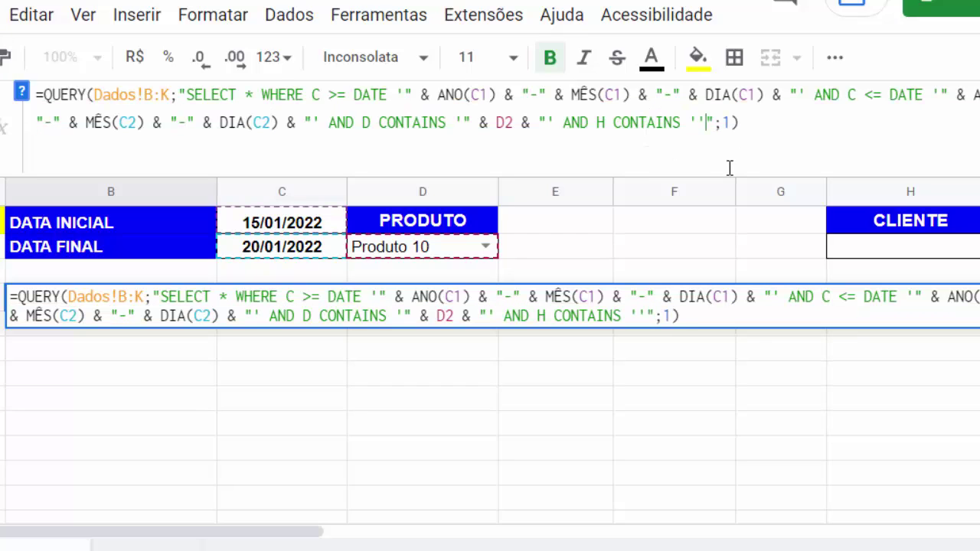
key(Left)
key(Left)
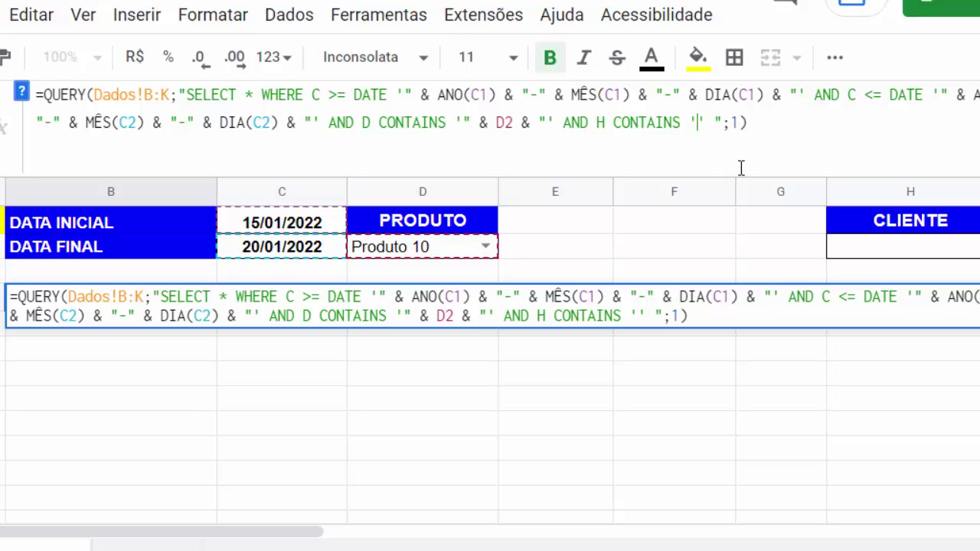
text("")
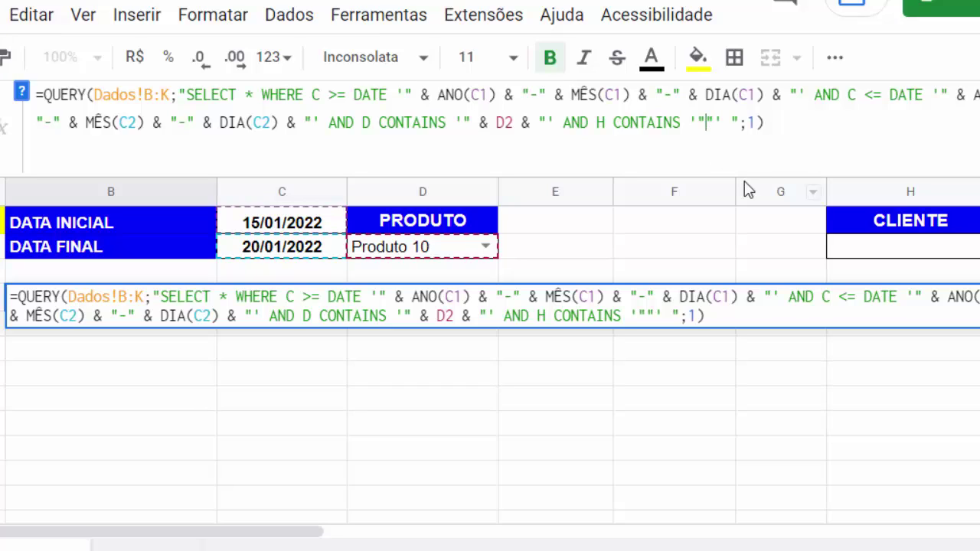
text( &&)
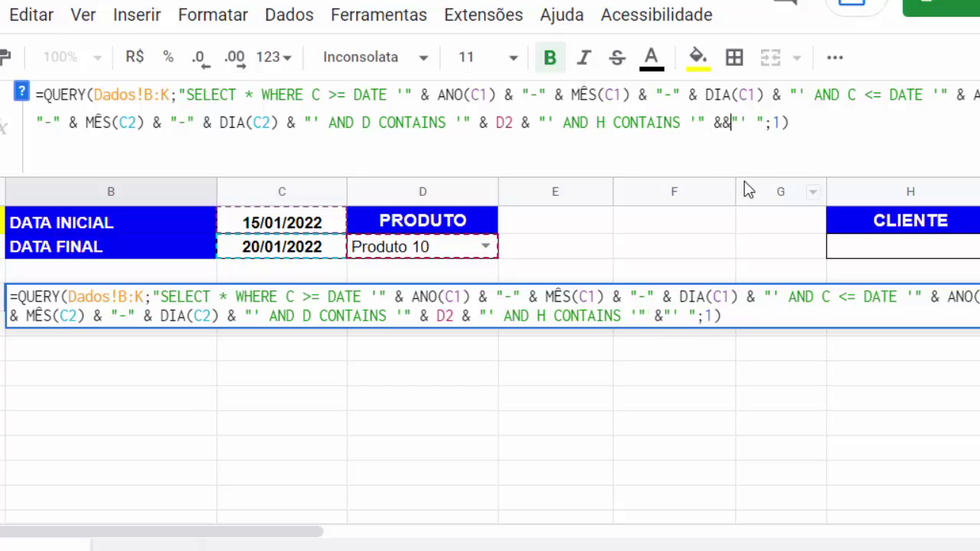
click(723, 125)
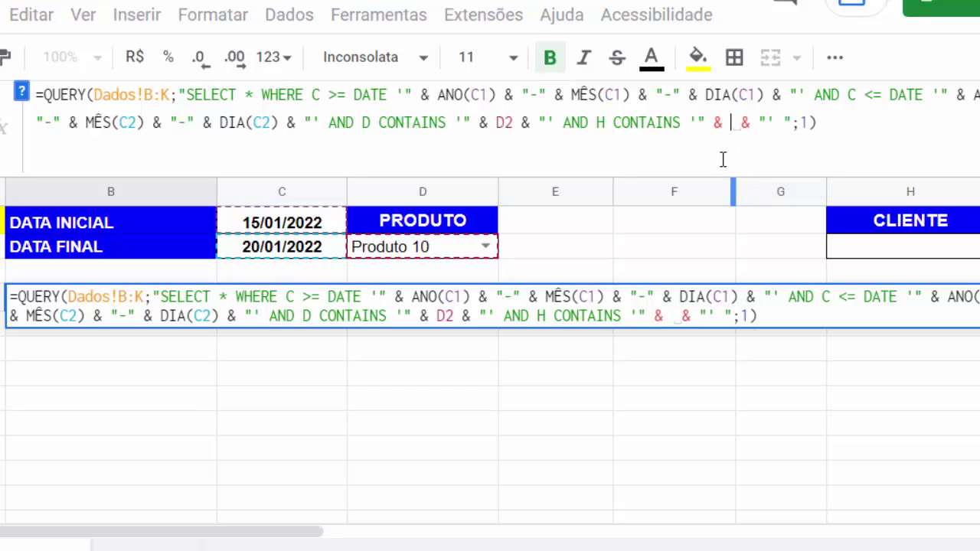
click(907, 258)
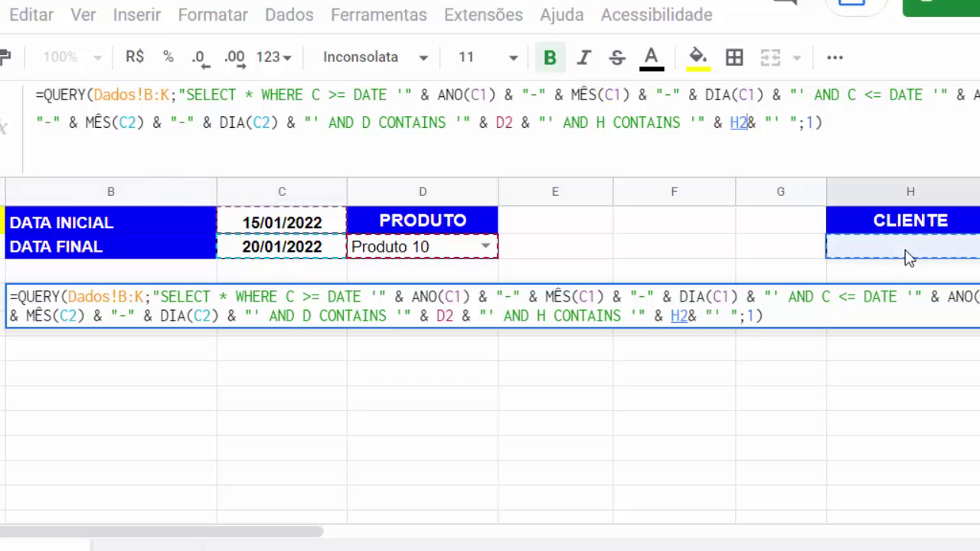
click(838, 125)
key(Return)
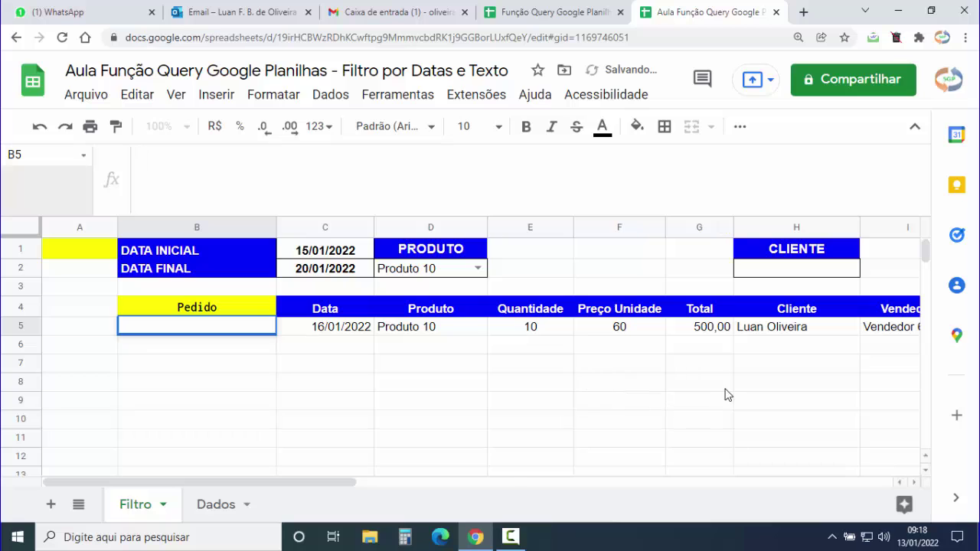
Validate client cell H2 with a dropdown list from the range Dados!H2:H1000, save it, and return to the Filtro sheet
double_click(802, 269)
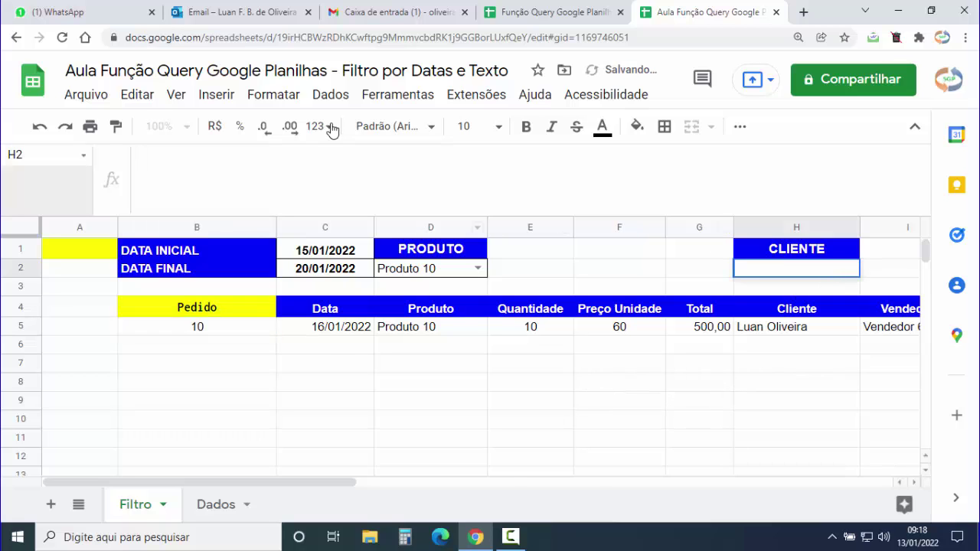
click(330, 94)
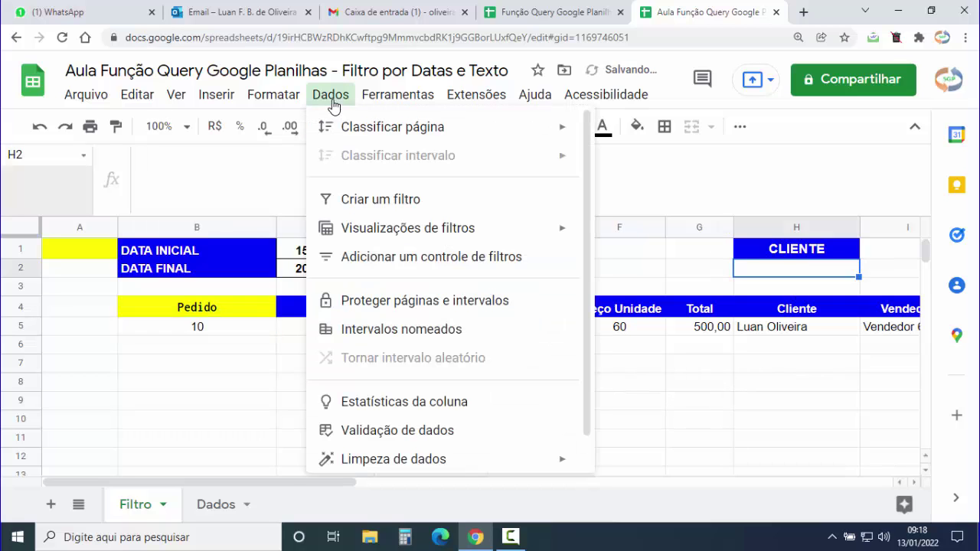
click(410, 435)
click(651, 234)
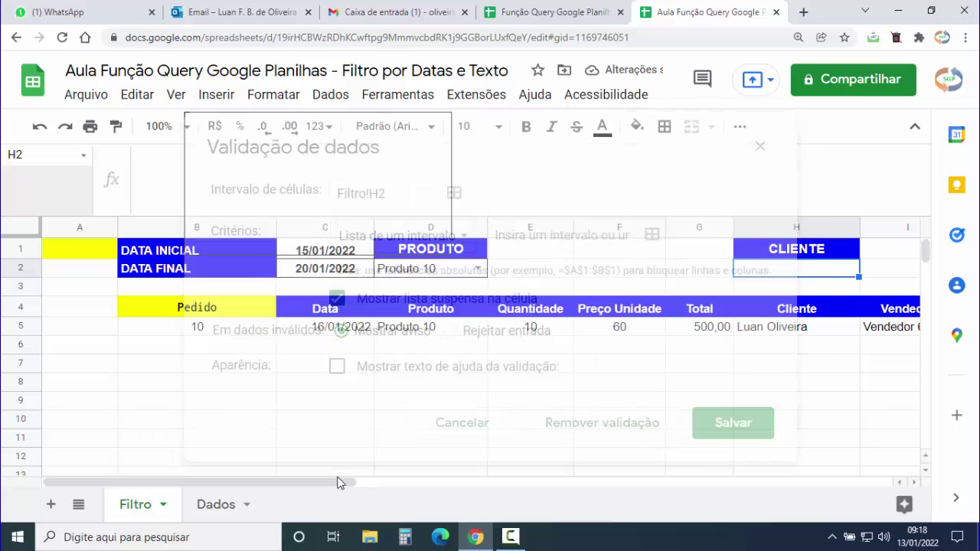
click(230, 507)
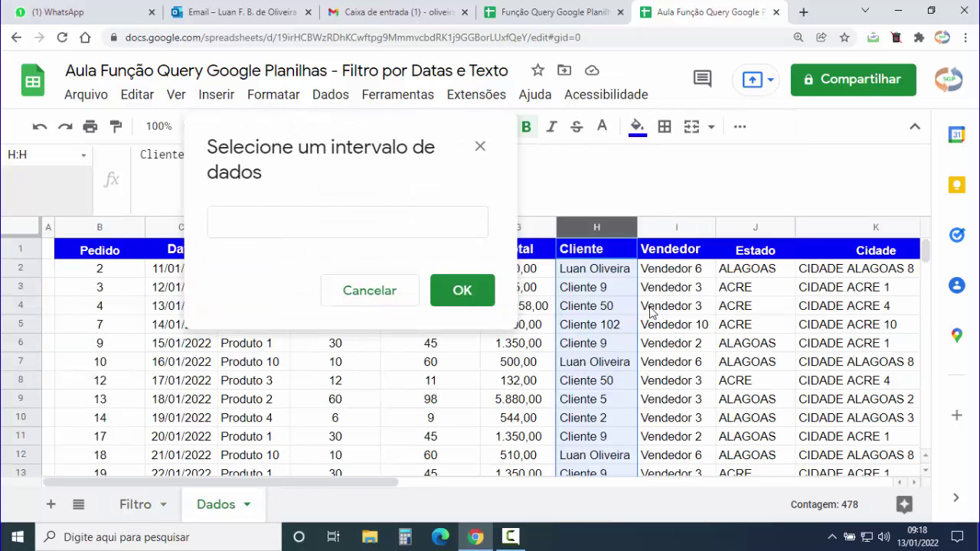
click(601, 271)
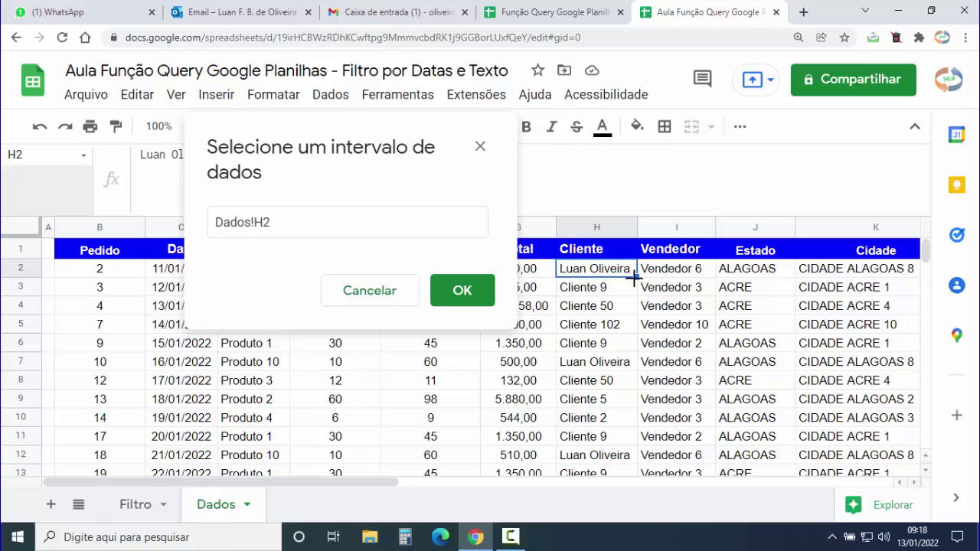
key(ctrl+shift+Down)
click(452, 291)
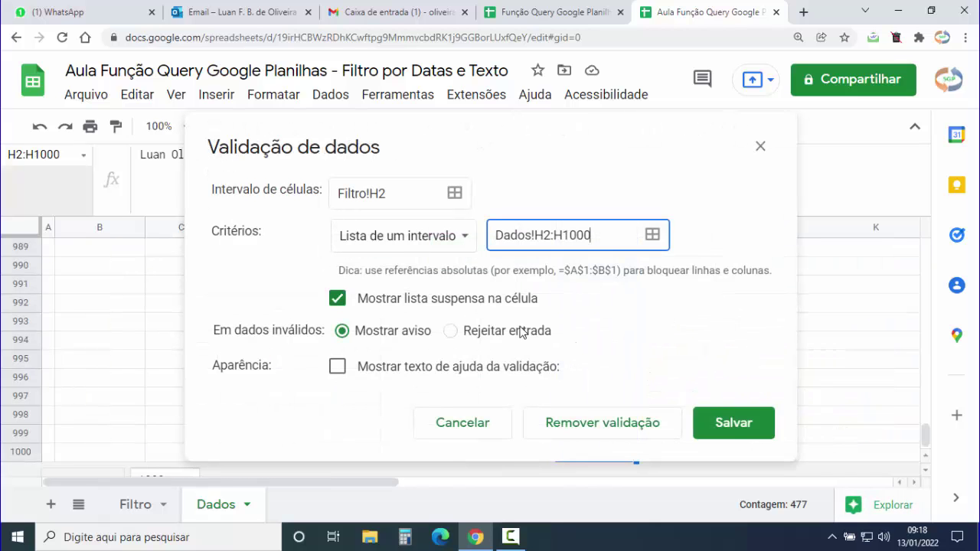
click(733, 428)
click(595, 360)
key(ctrl+Up)
key(ctrl+Up)
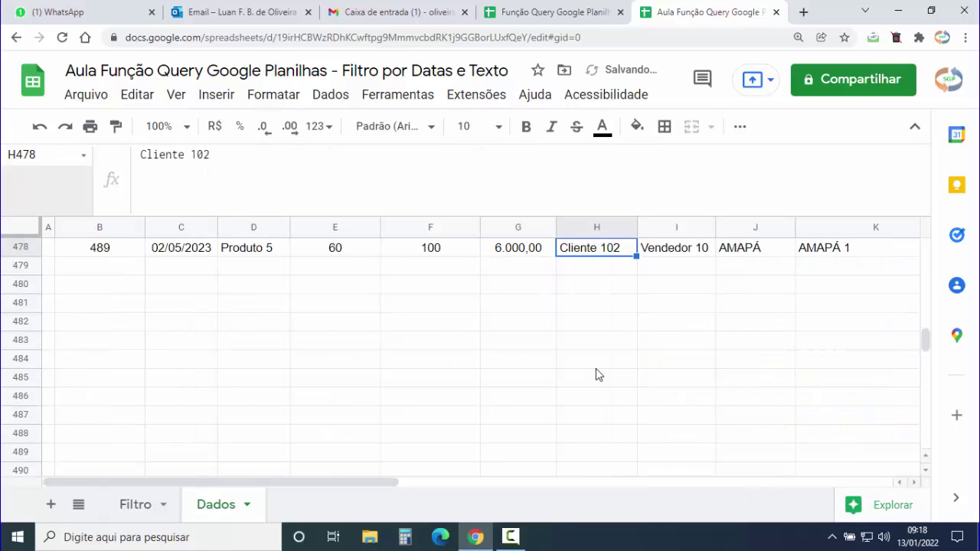
click(126, 505)
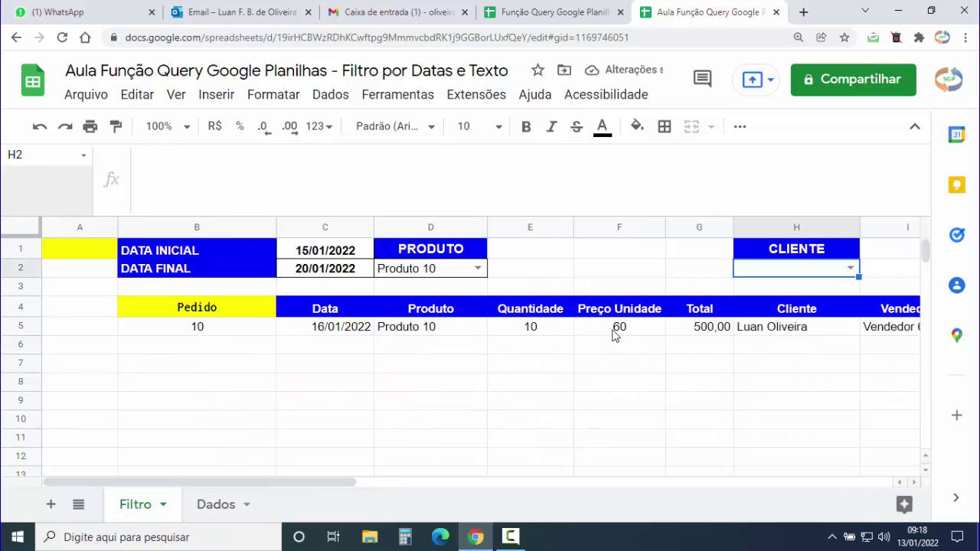
Test the client filter in H2 by choosing Cliente 9 and after it the first client in the dropdown list
click(850, 268)
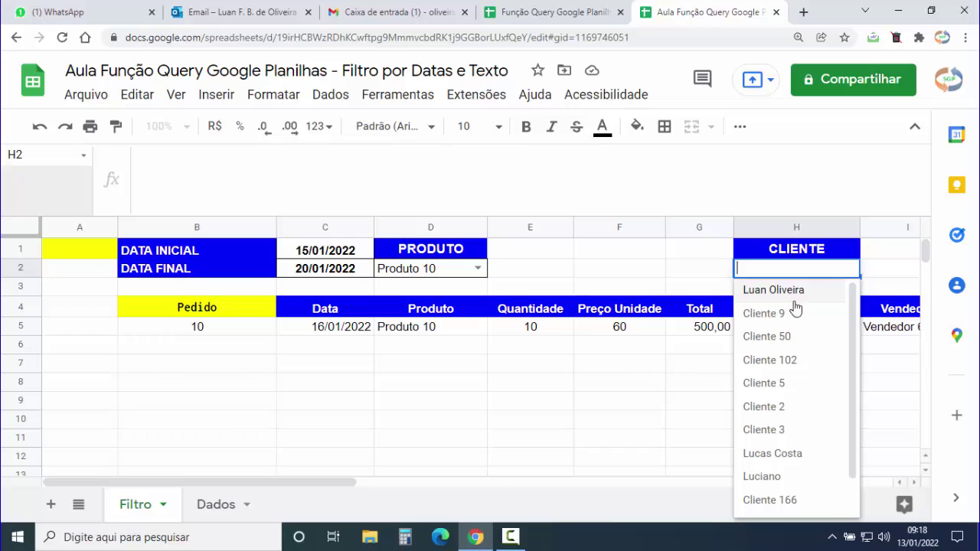
click(855, 308)
click(849, 268)
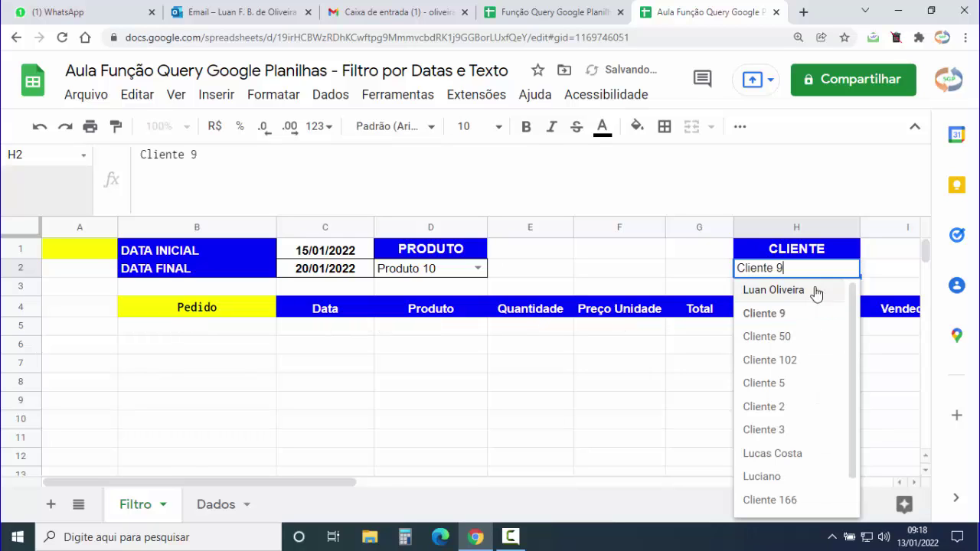
click(813, 287)
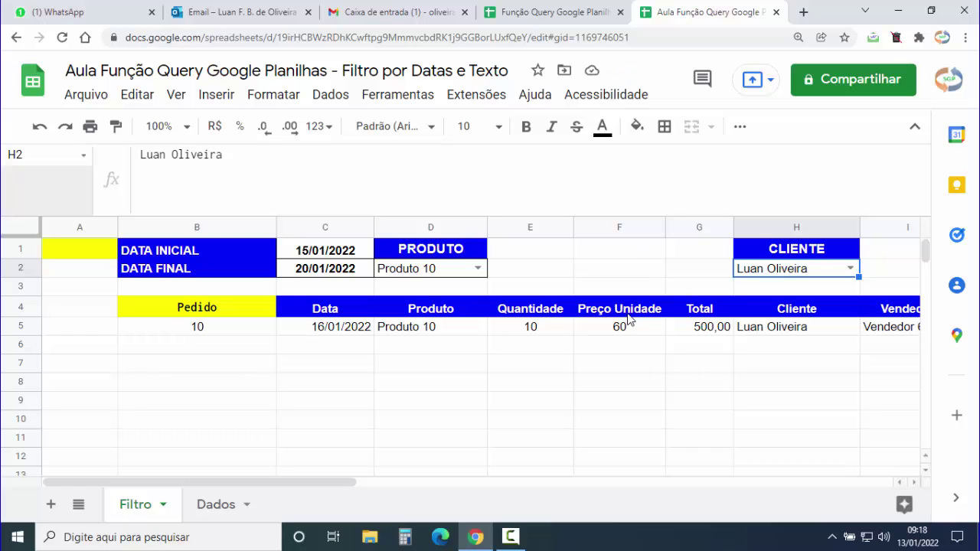
Clear all filter criteria: client cell H2, product cell D2, final date C2 and initial date C1
key(Delete)
click(437, 271)
key(Delete)
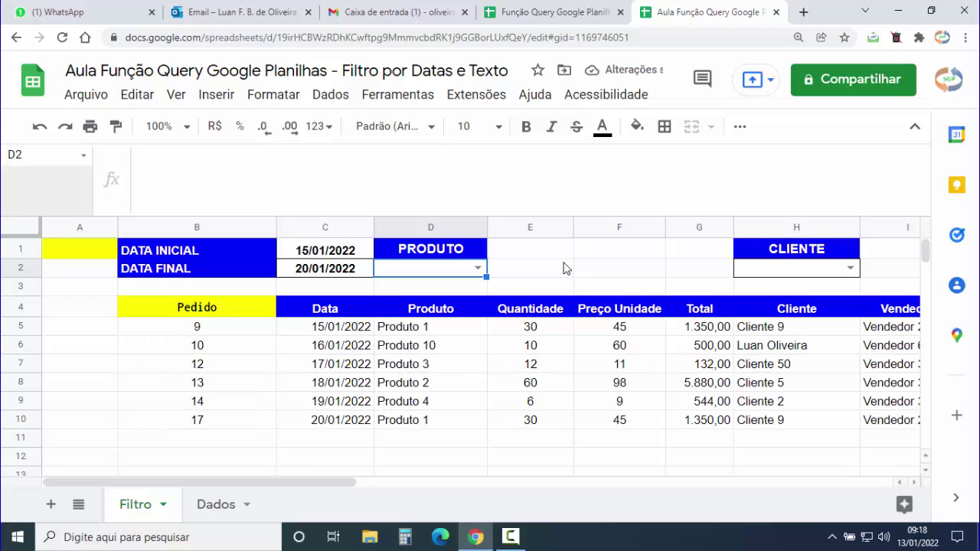
click(318, 274)
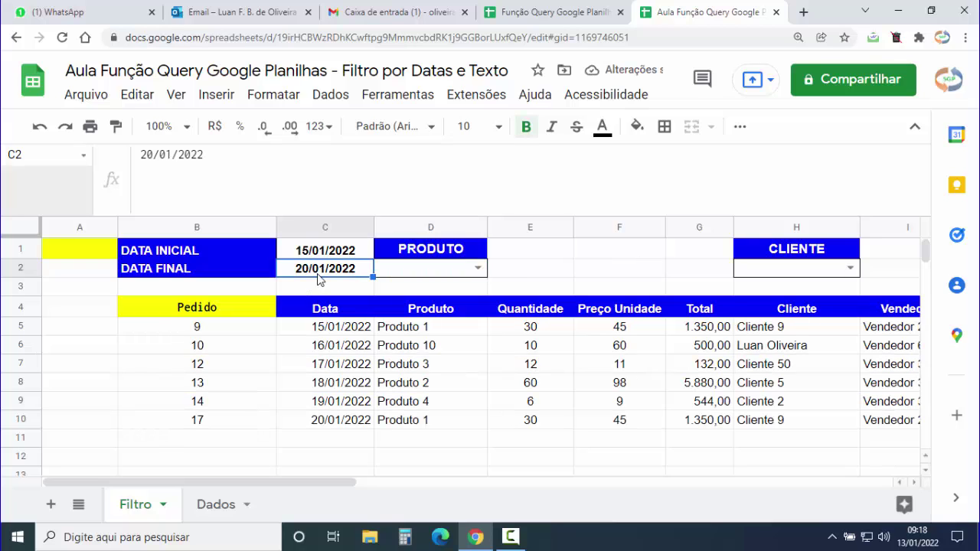
key(Delete)
click(317, 253)
key(Delete)
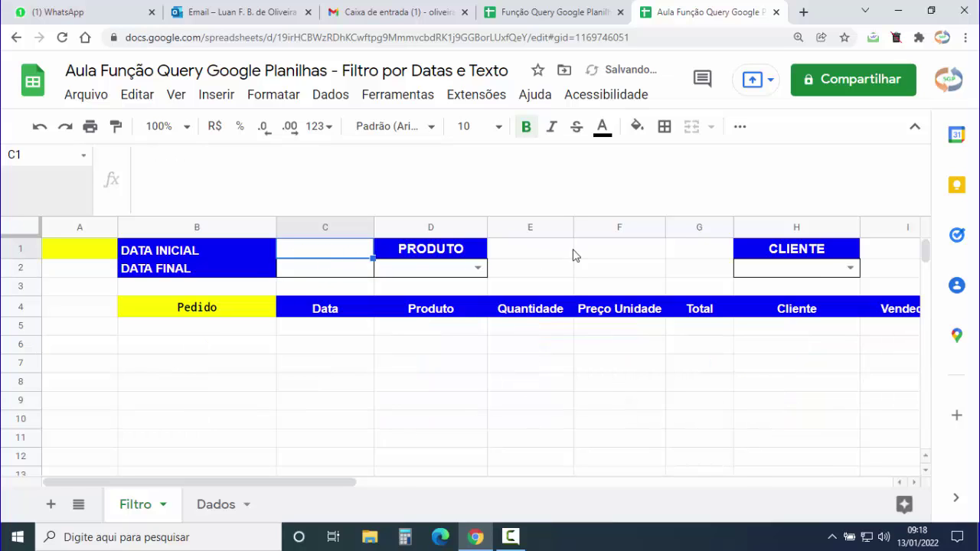
Try filtering by Produto 10 in D2 with the date cells empty, and clear the product again
click(571, 256)
click(477, 267)
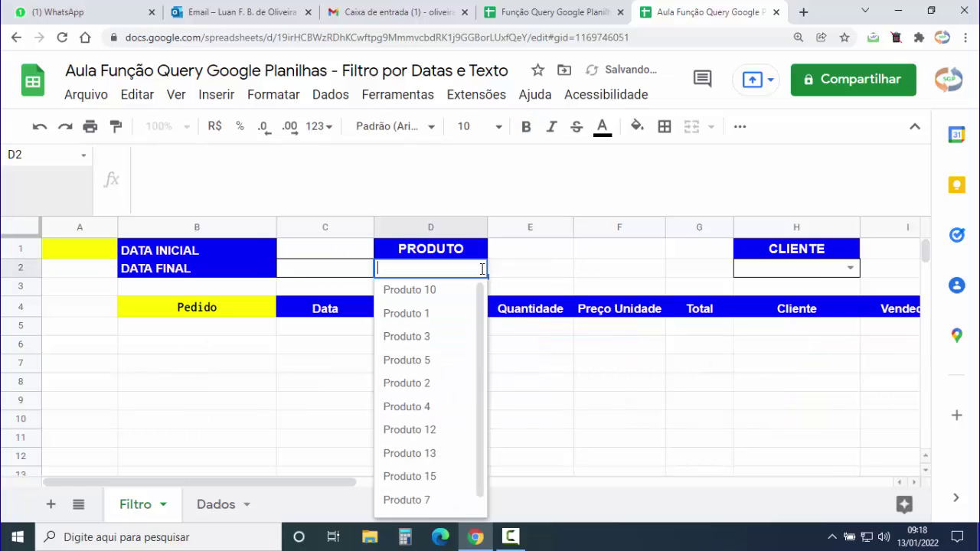
click(422, 291)
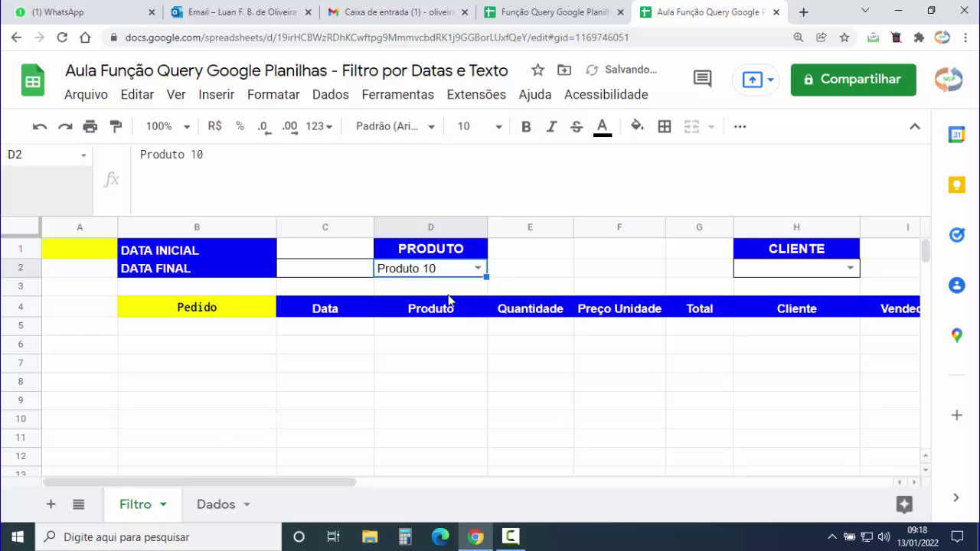
key(Delete)
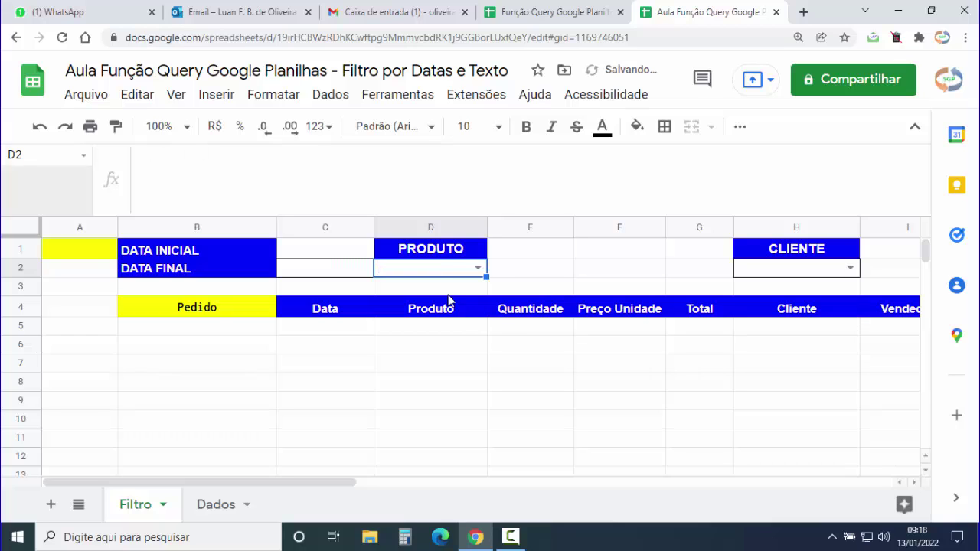
Review the QUERY formula in B4 and shrink the expanded formula bar back to a single line
click(206, 316)
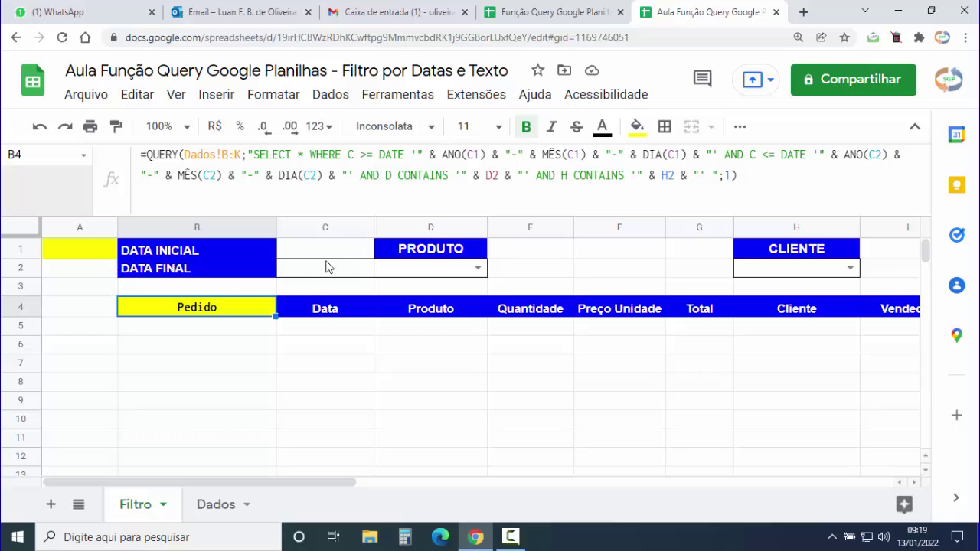
click(82, 253)
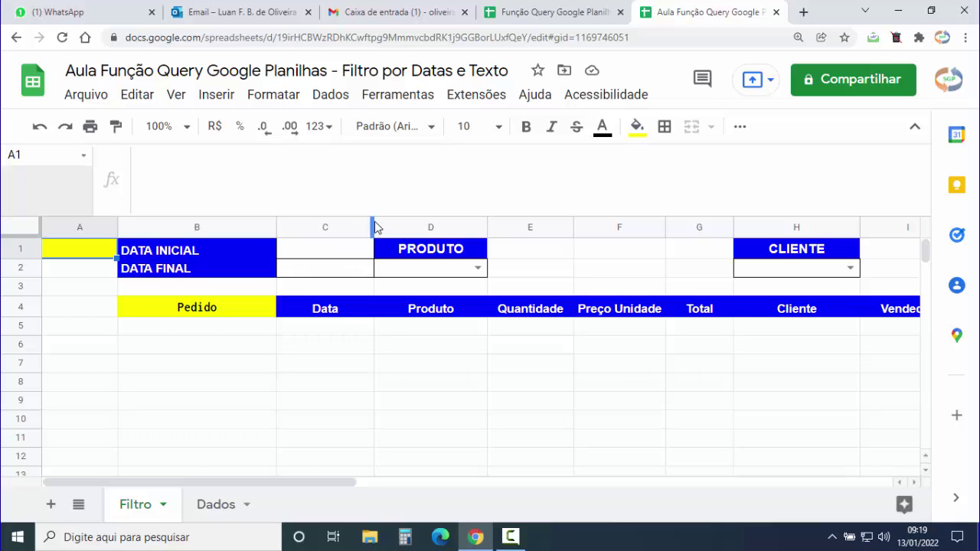
drag(376, 217, 382, 179)
click(333, 208)
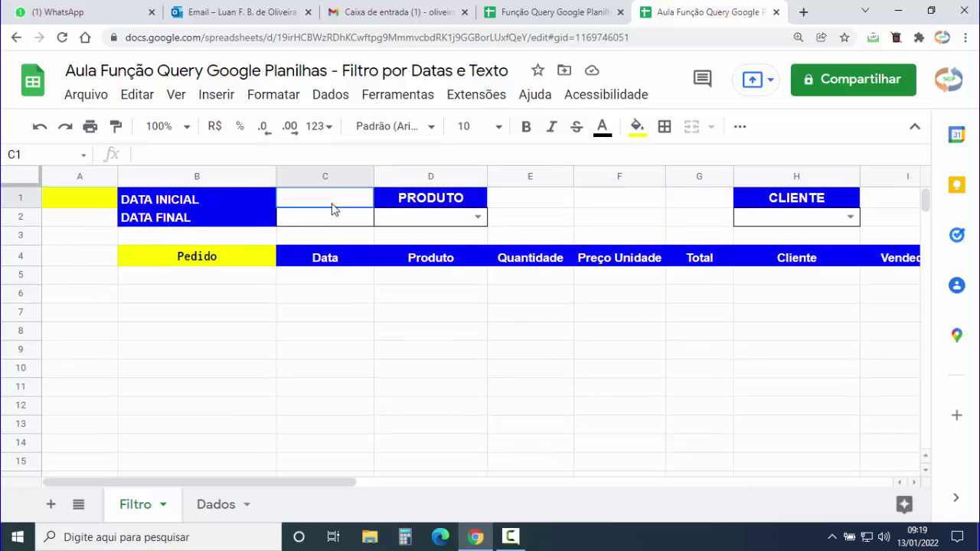
click(323, 224)
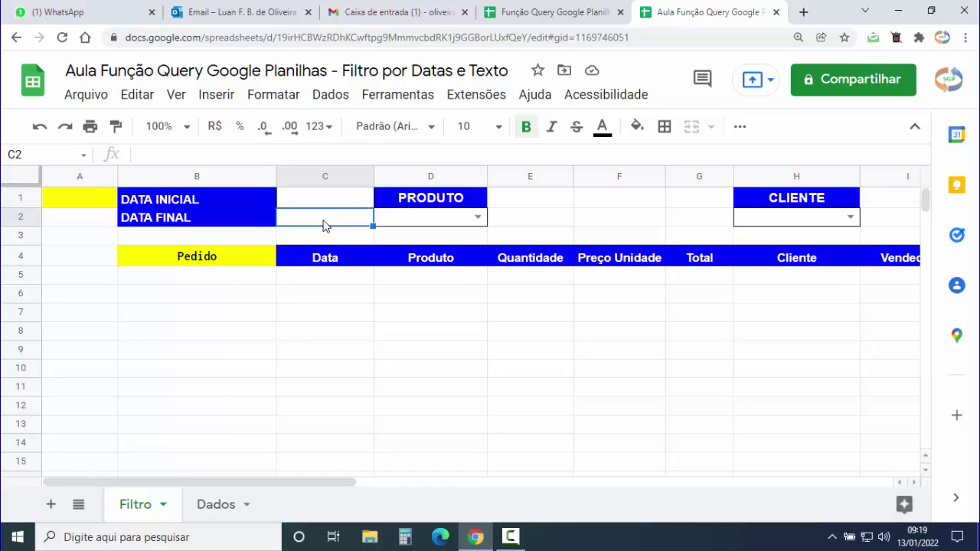
Start a formula in A1 with the IFS function and a nested E function, and widen column A
click(83, 205)
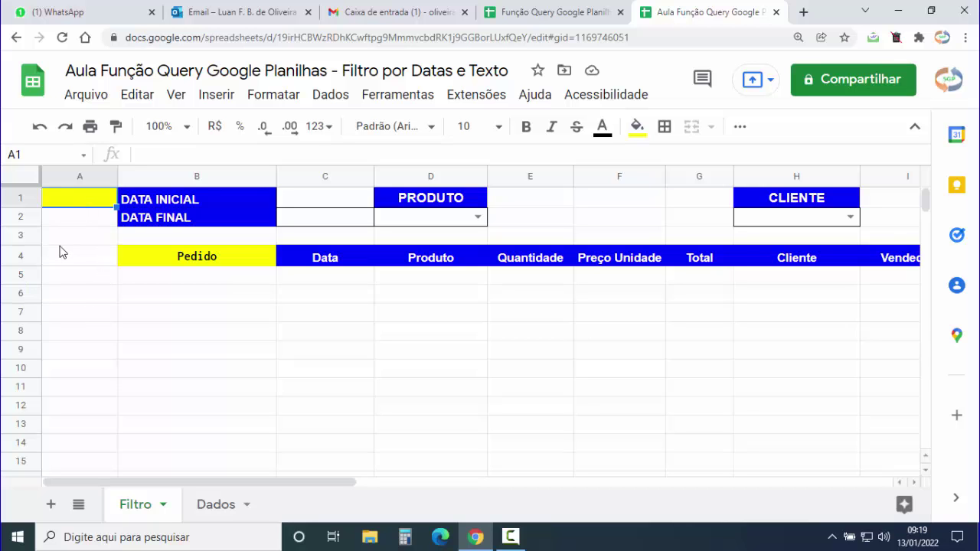
text(=IF)
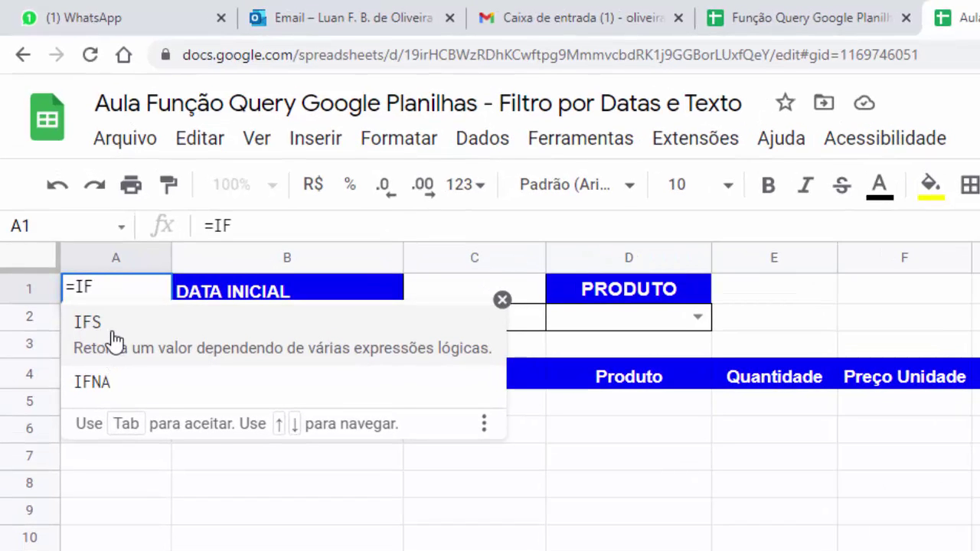
click(103, 335)
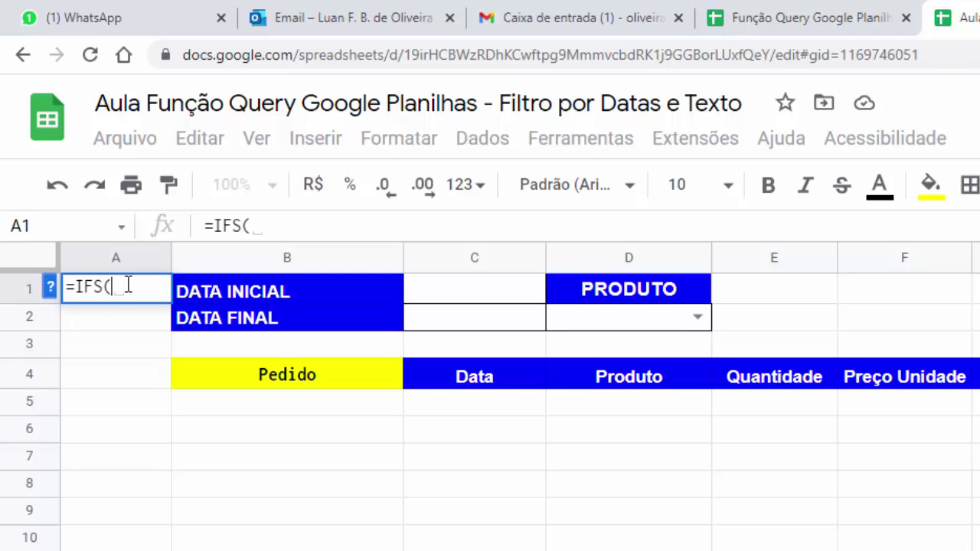
text(E)
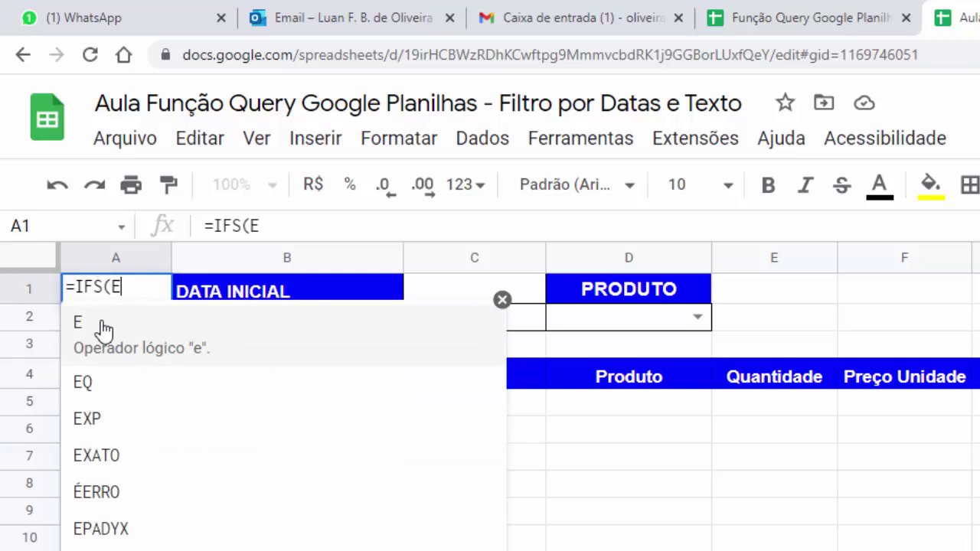
click(104, 327)
drag(170, 260, 228, 263)
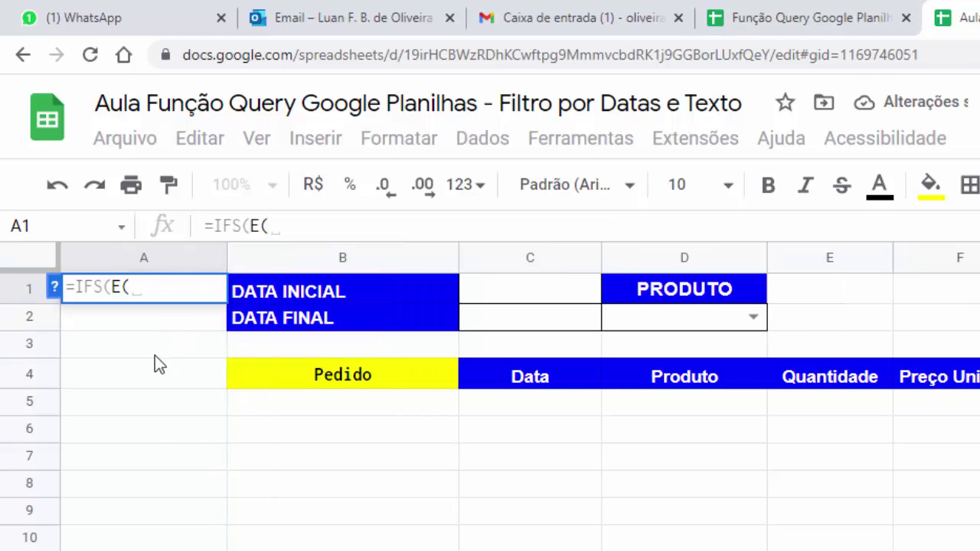
Add the conditions C1="" and C2="", separated by a semicolon, to the E function in A1 and close its parenthesis
click(499, 297)
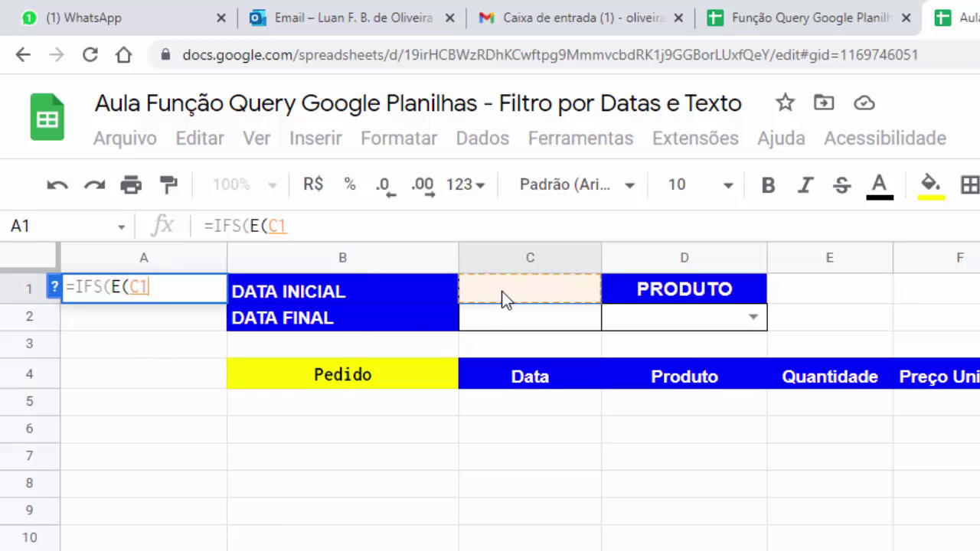
click(309, 226)
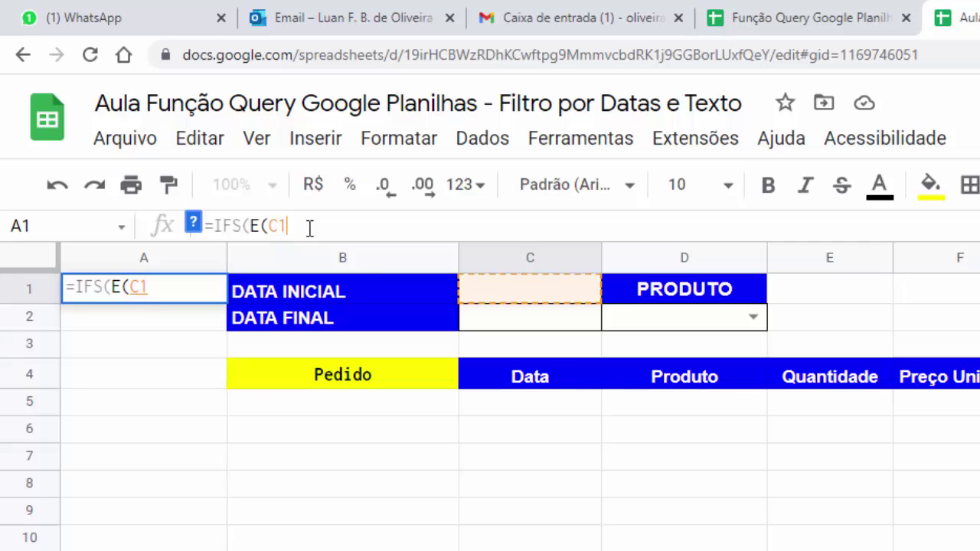
text(= ")
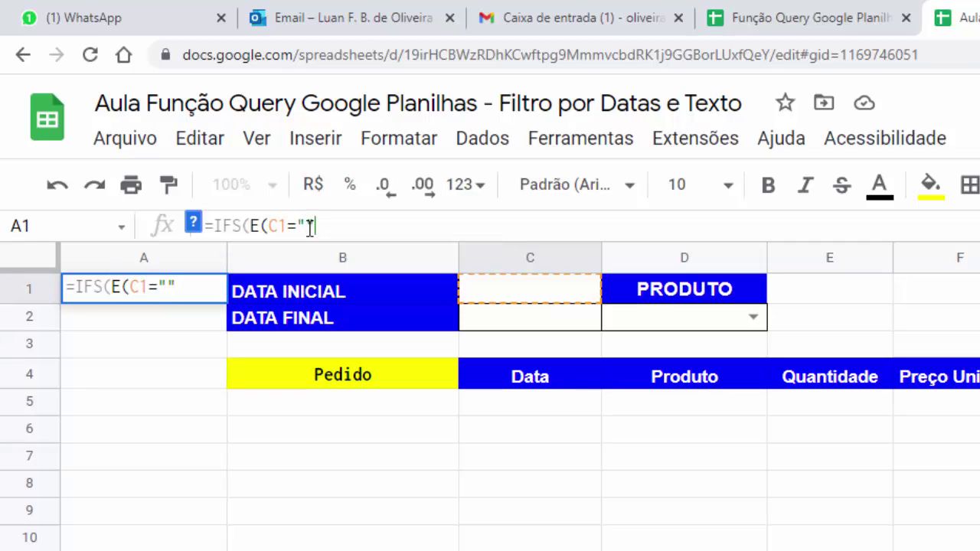
text(;)
click(515, 316)
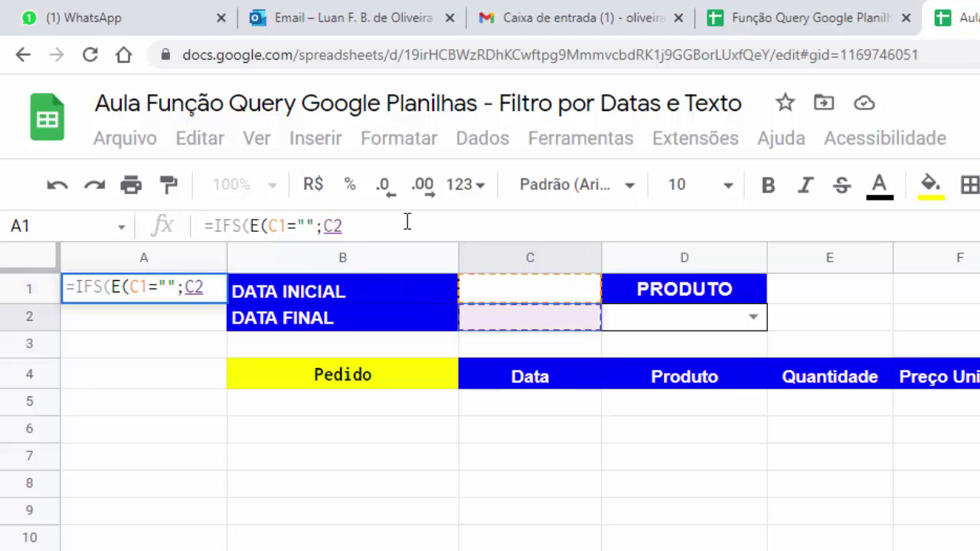
text(="")
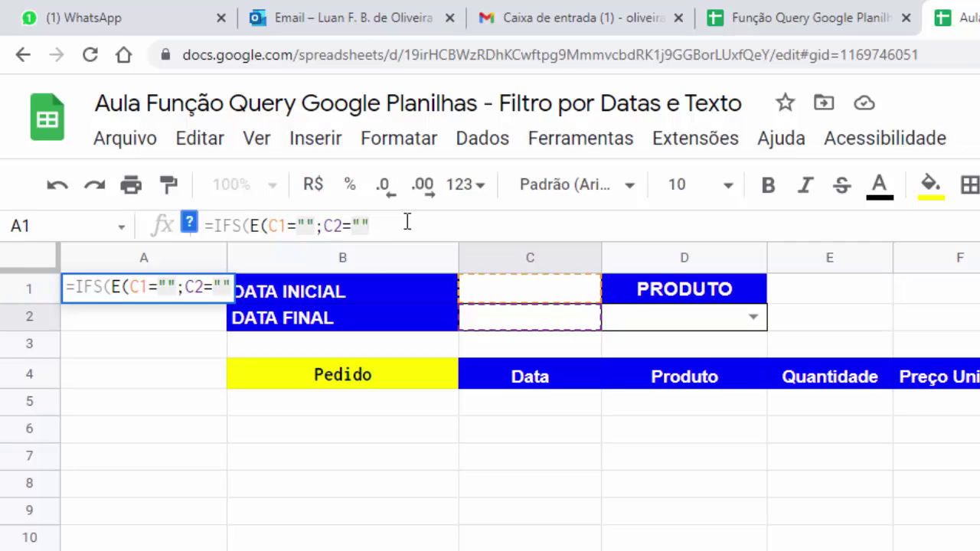
text())
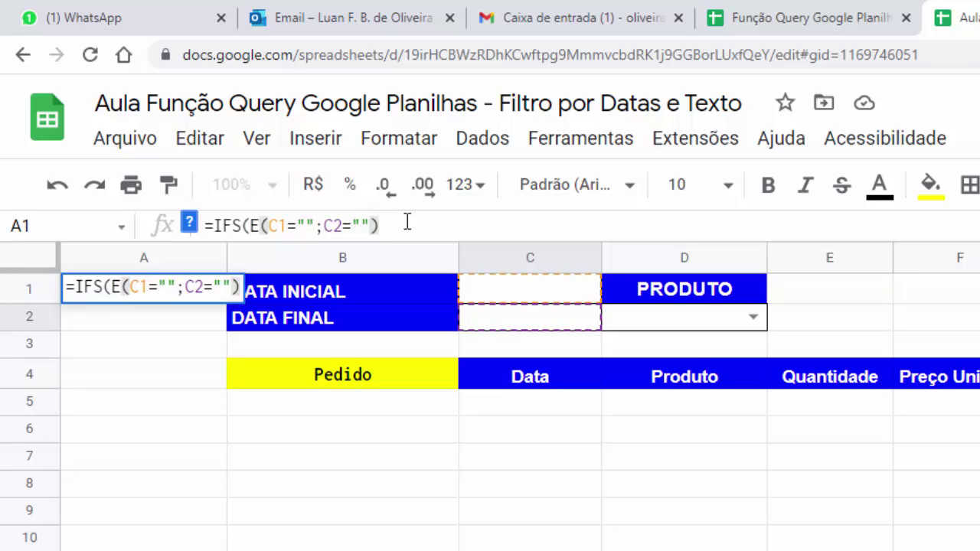
Set "1" as the IFS result in A1 when both C1 and C2 are empty
text(;)
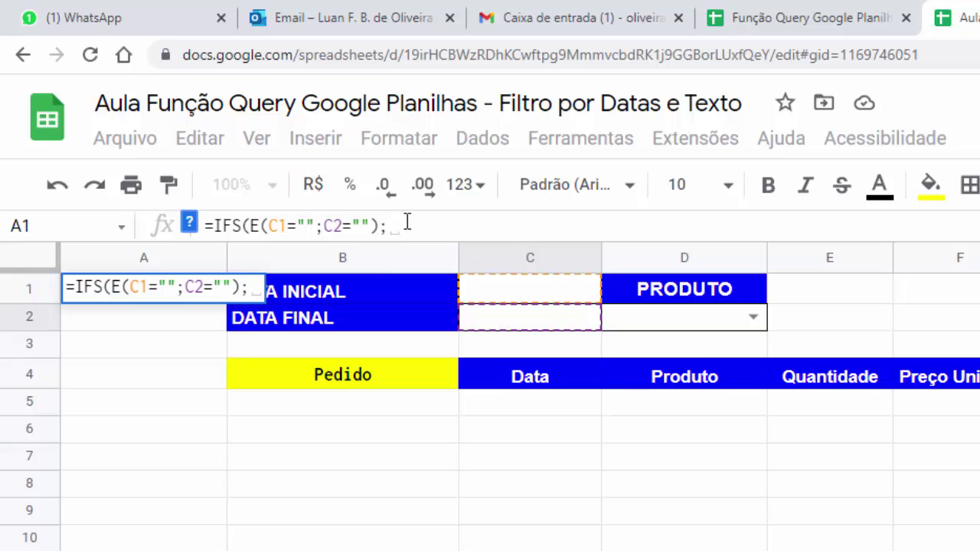
text(")
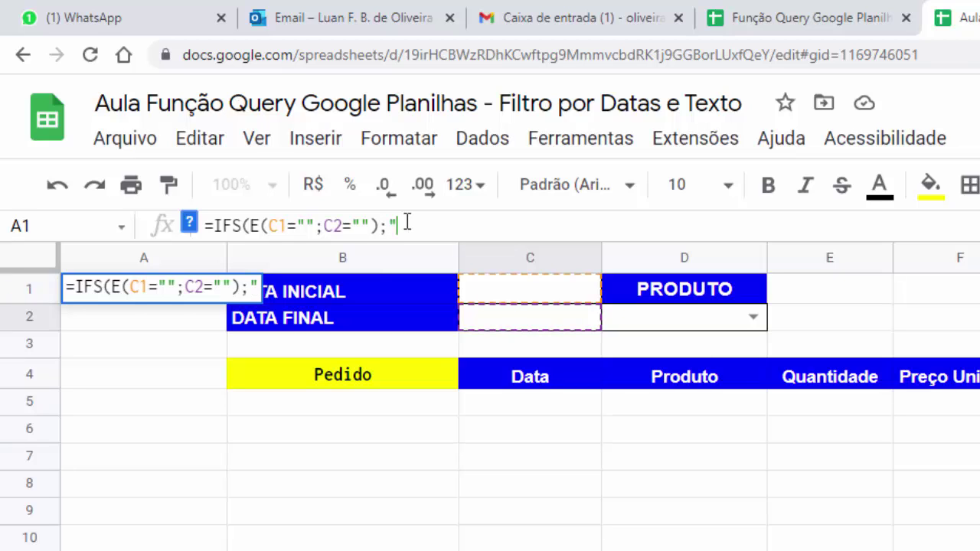
text(1)
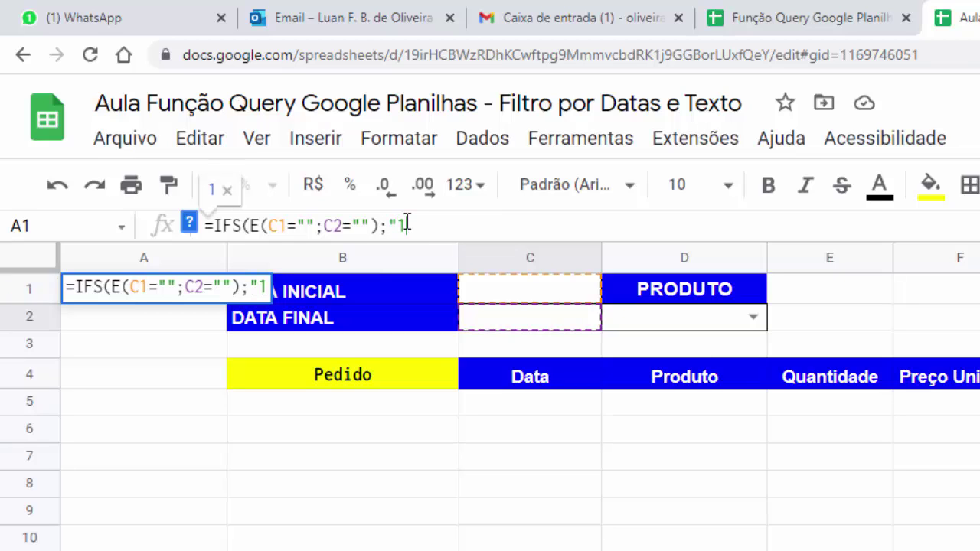
text(")
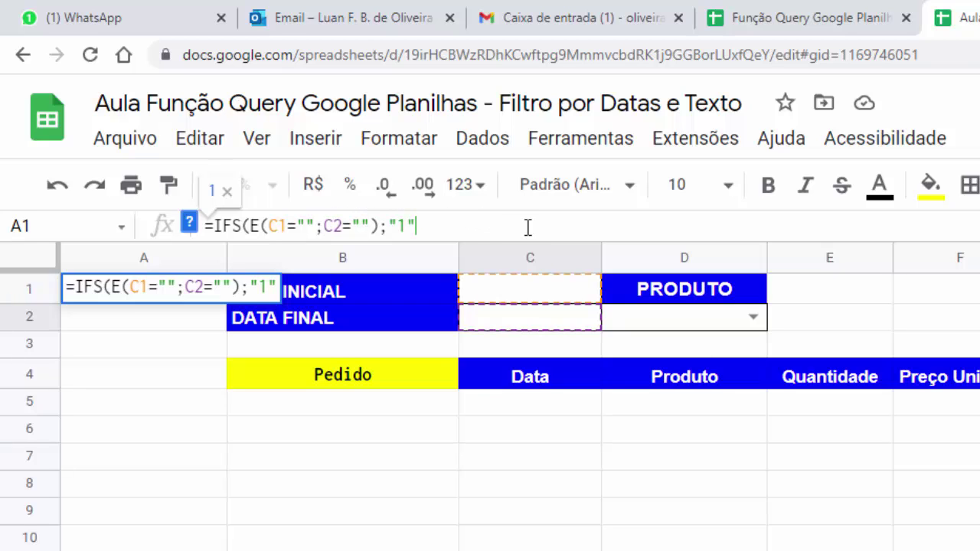
Add a second IFS test in A1, E(C1=""), with "1" as its result
text(;E)
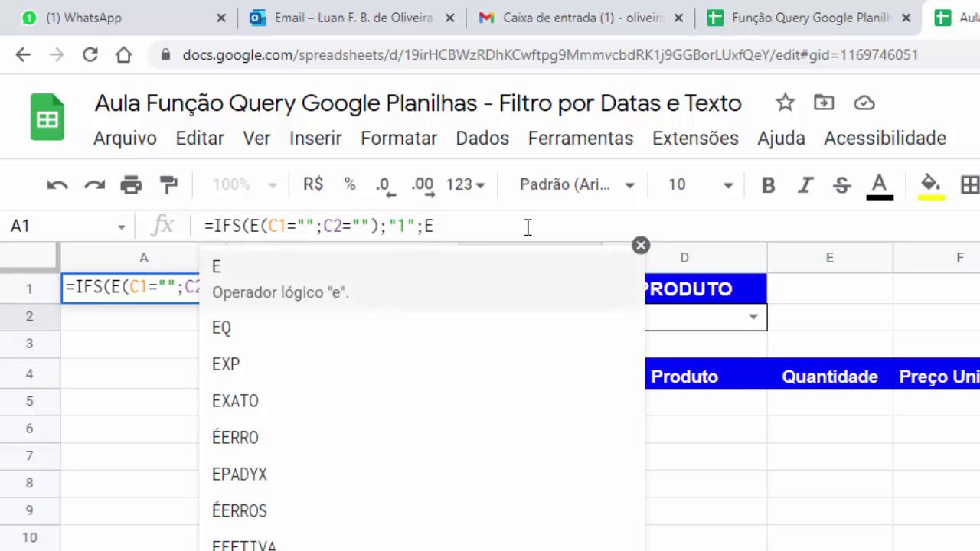
click(240, 280)
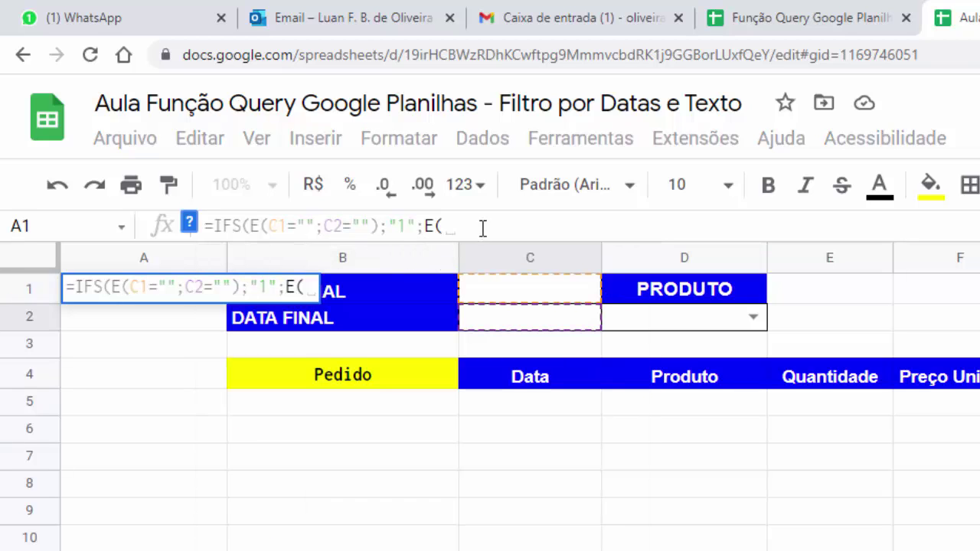
click(509, 284)
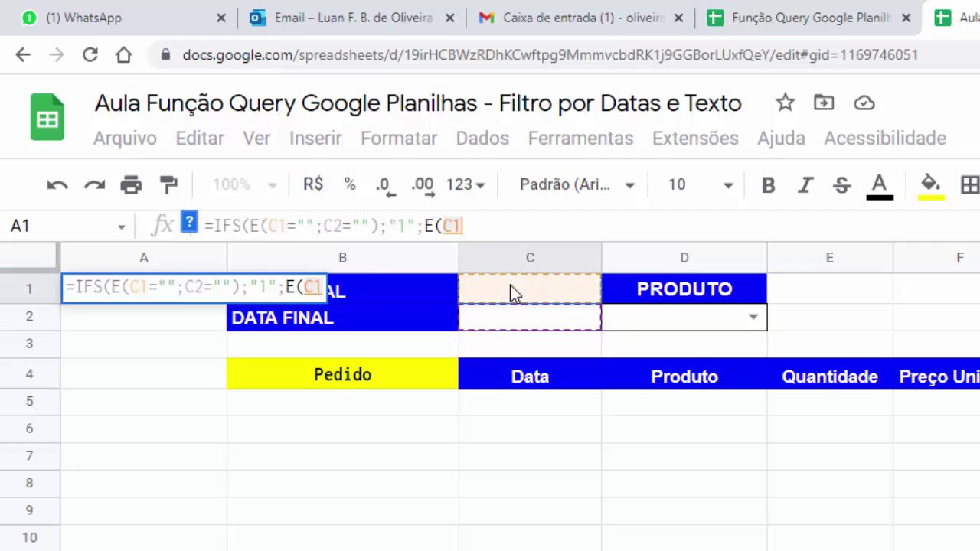
text(=")
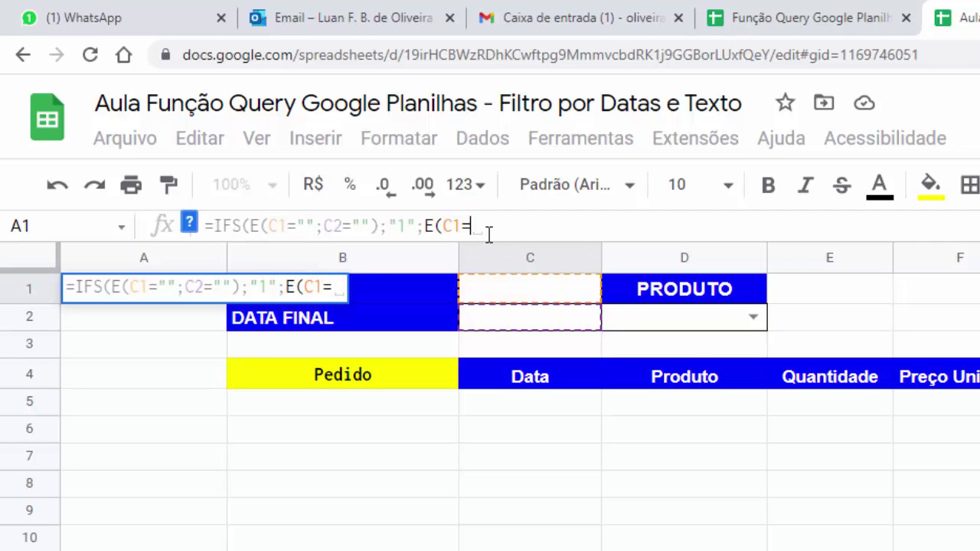
text(")
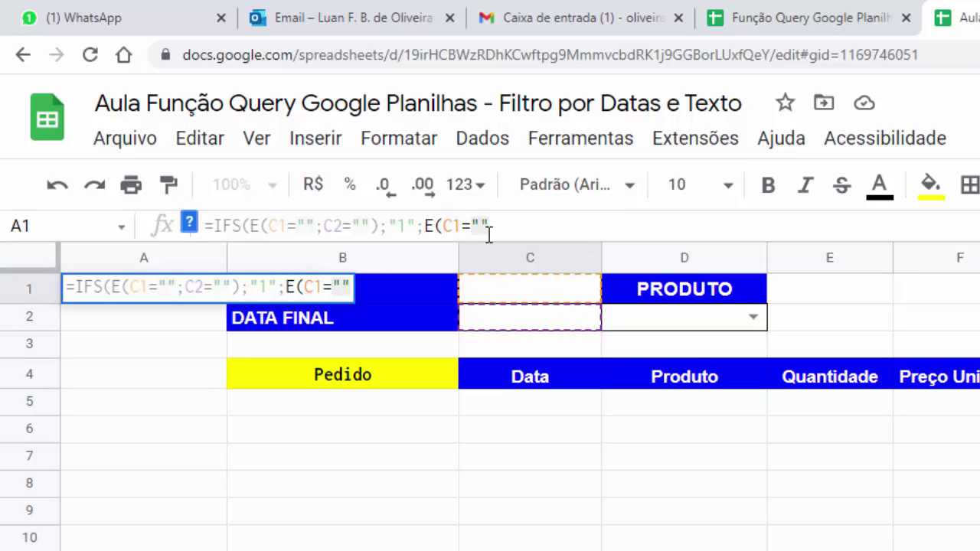
text())
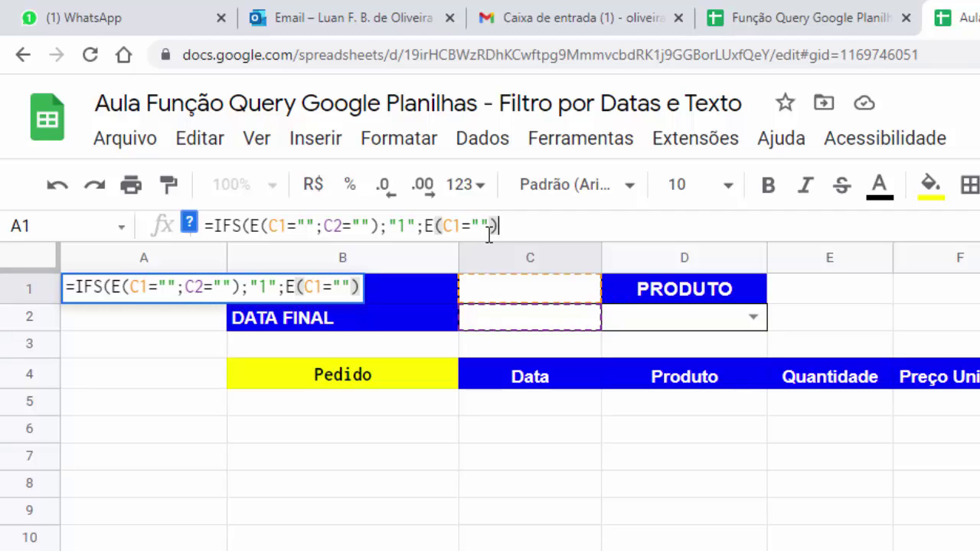
text(;)
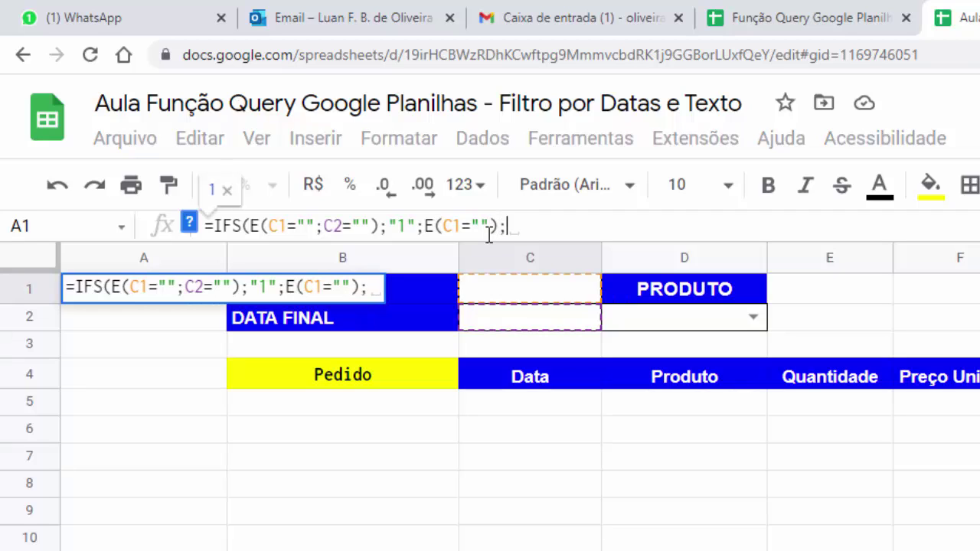
text("1")
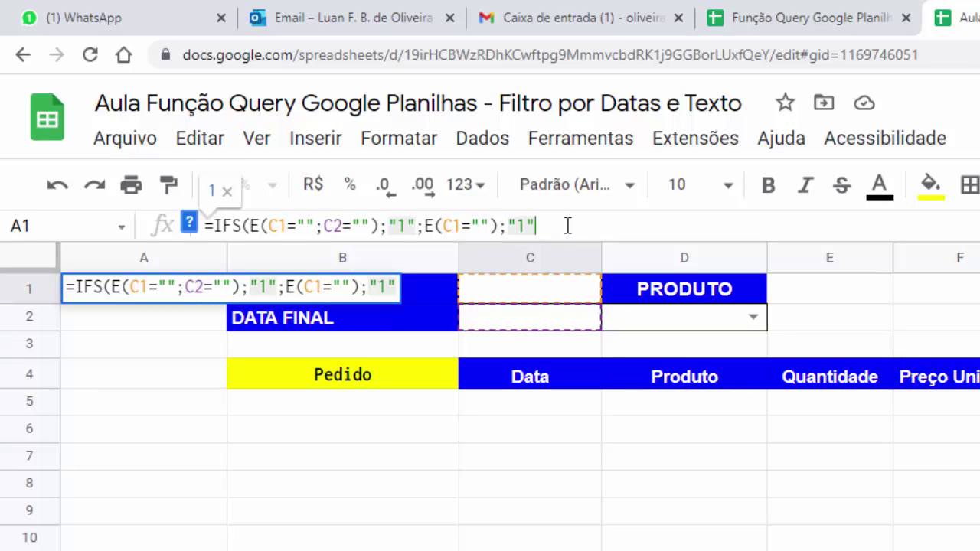
Add a third IFS test in A1, E(C2=""), with the unquoted number 1 as its result
text(;)
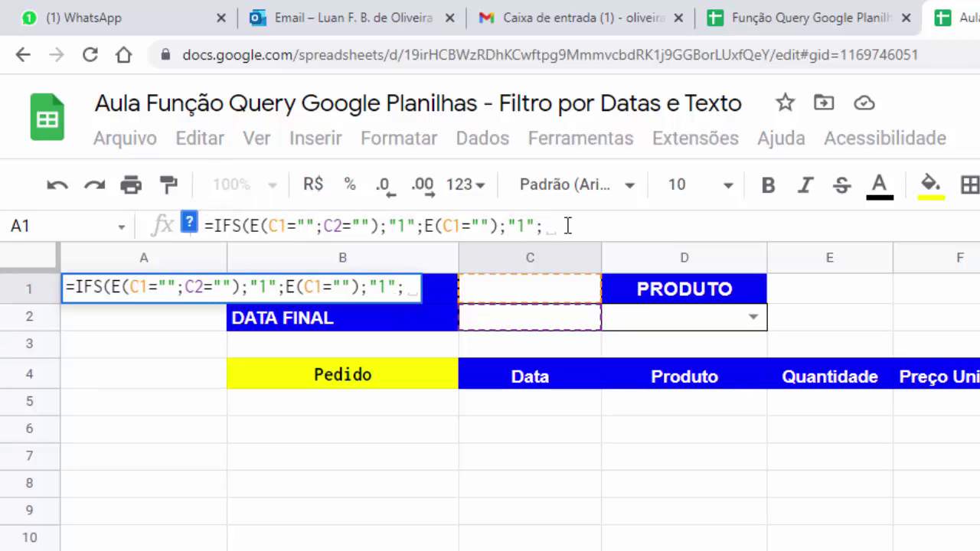
text(E)
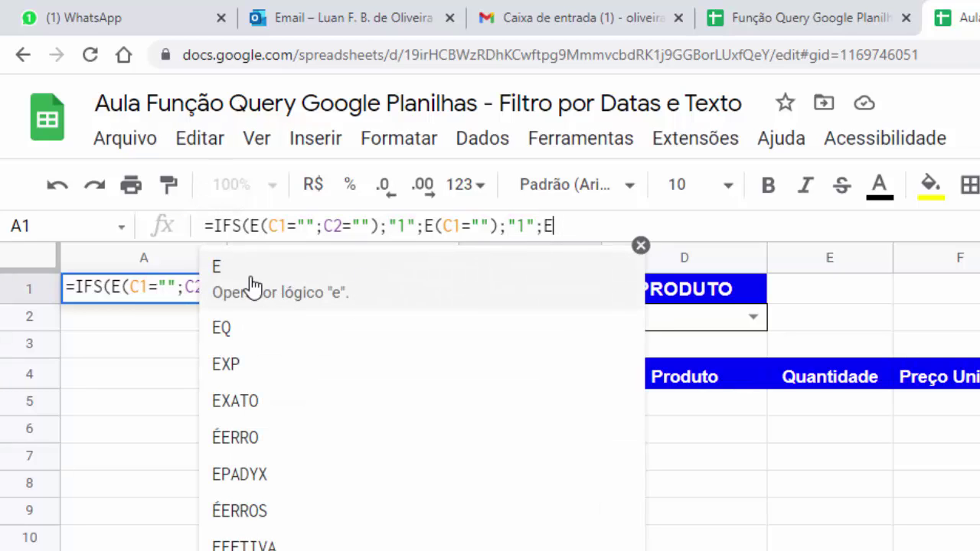
text(()
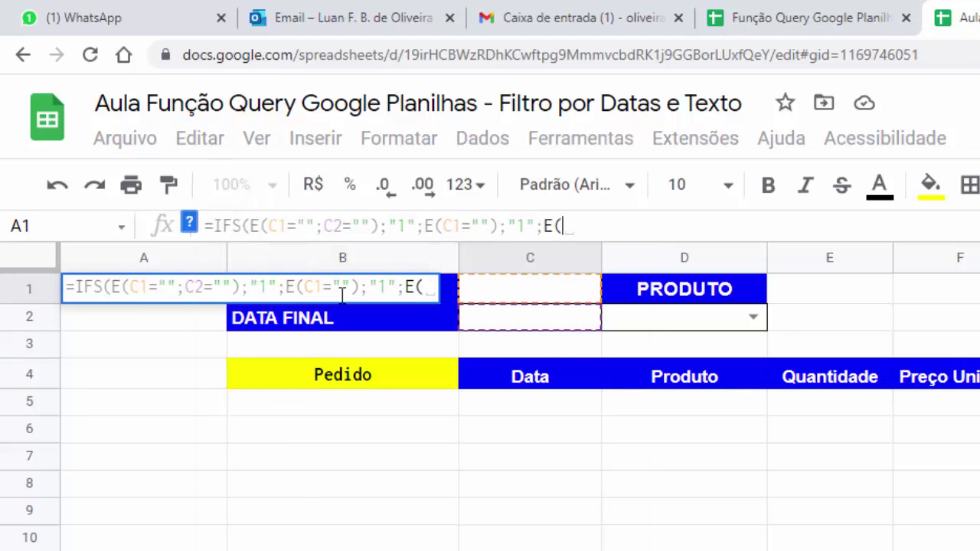
click(545, 319)
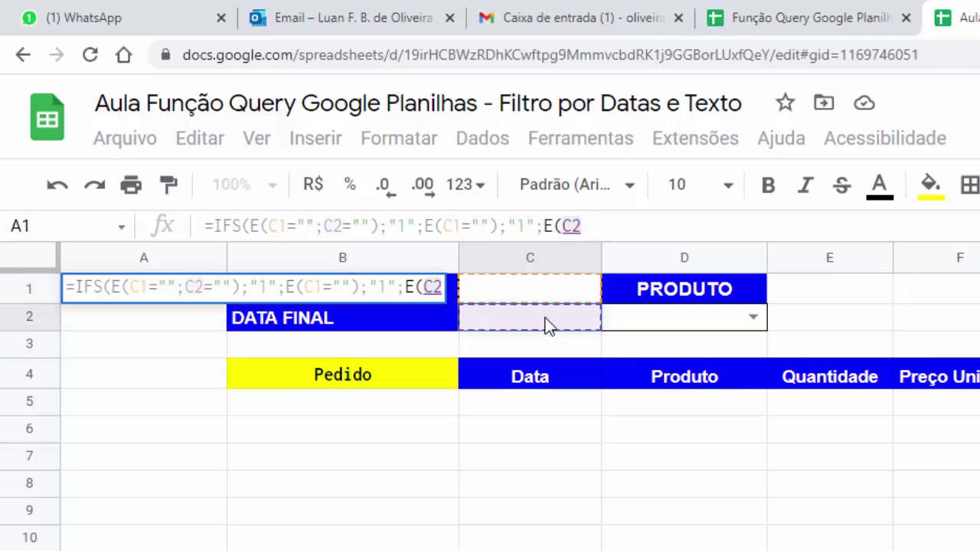
text(=)
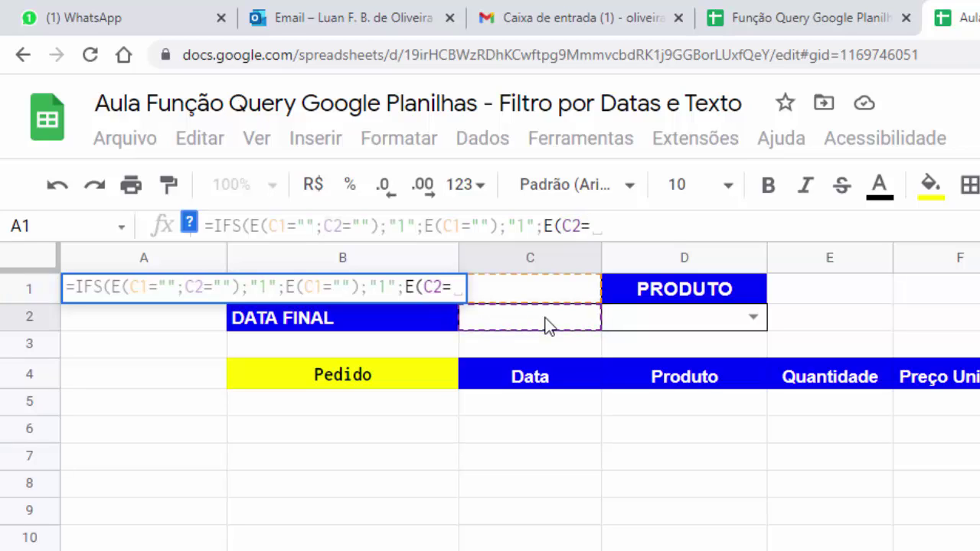
text("")
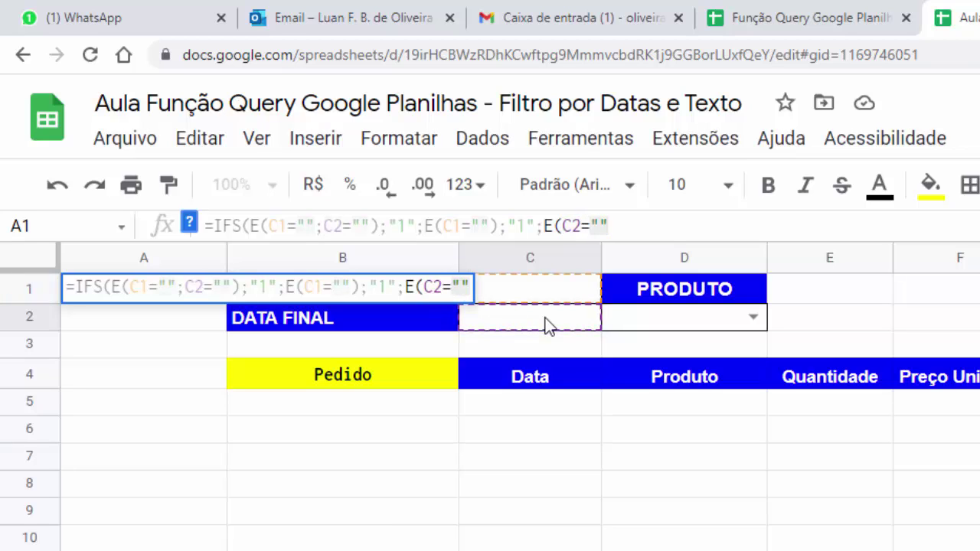
text())
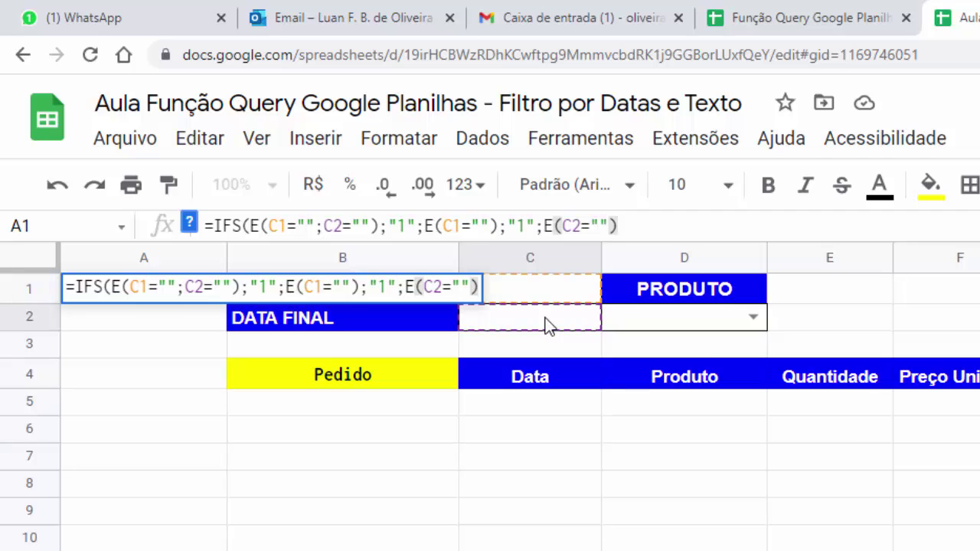
text(;)
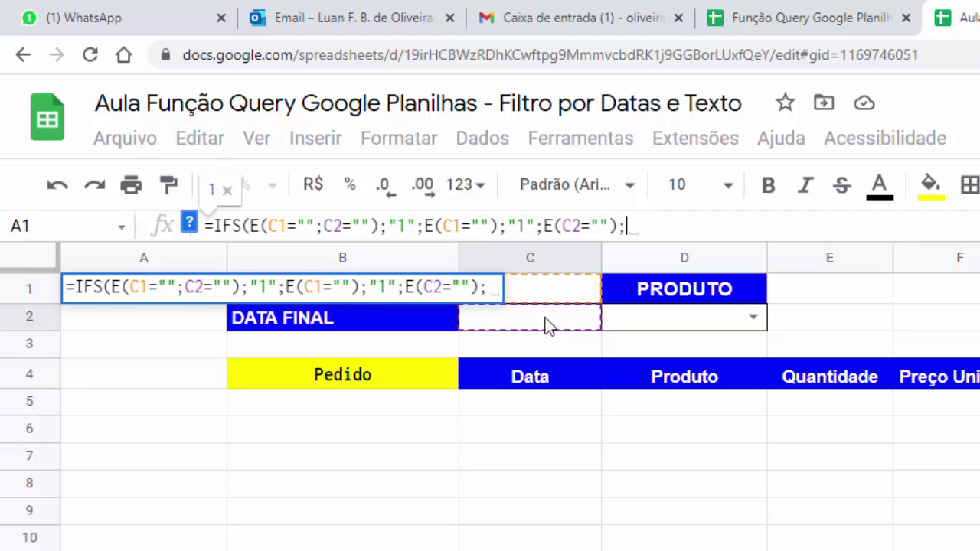
text(1)
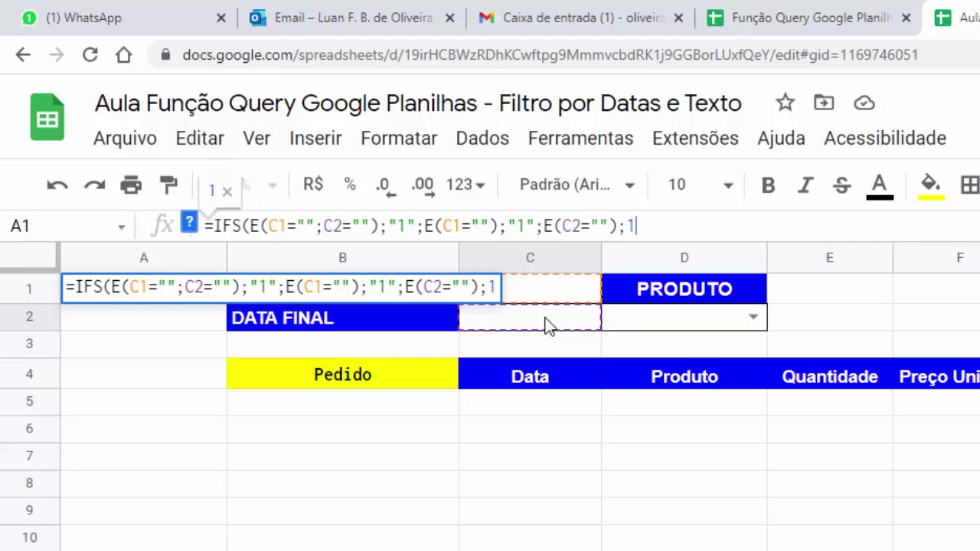
Add a fourth IFS test in A1, E(C1<>"";C2<>""), for both date cells being filled in
text(;)
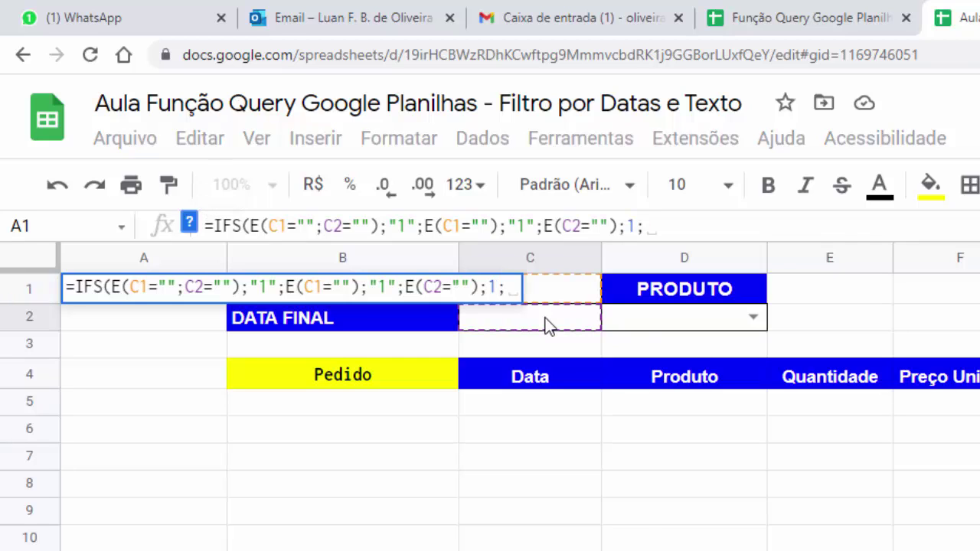
text(E)
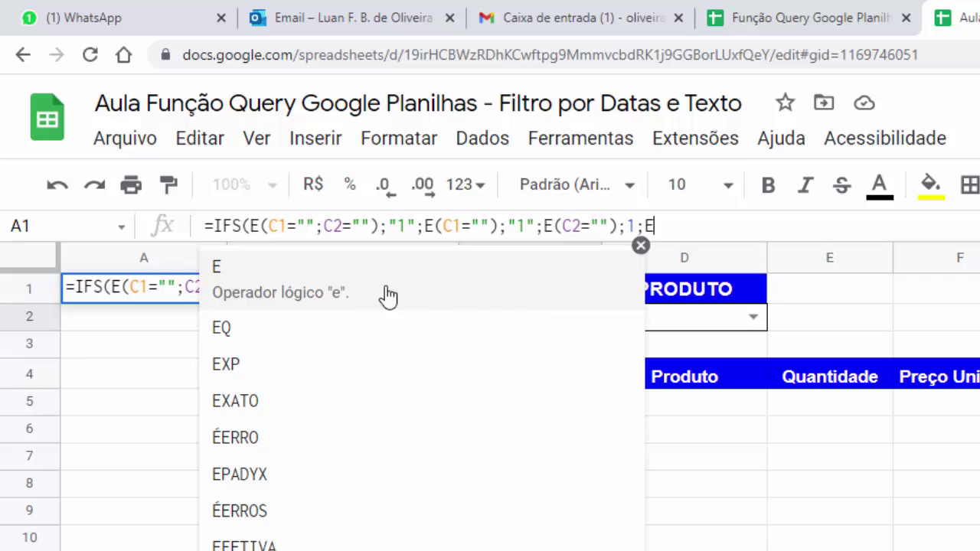
text(()
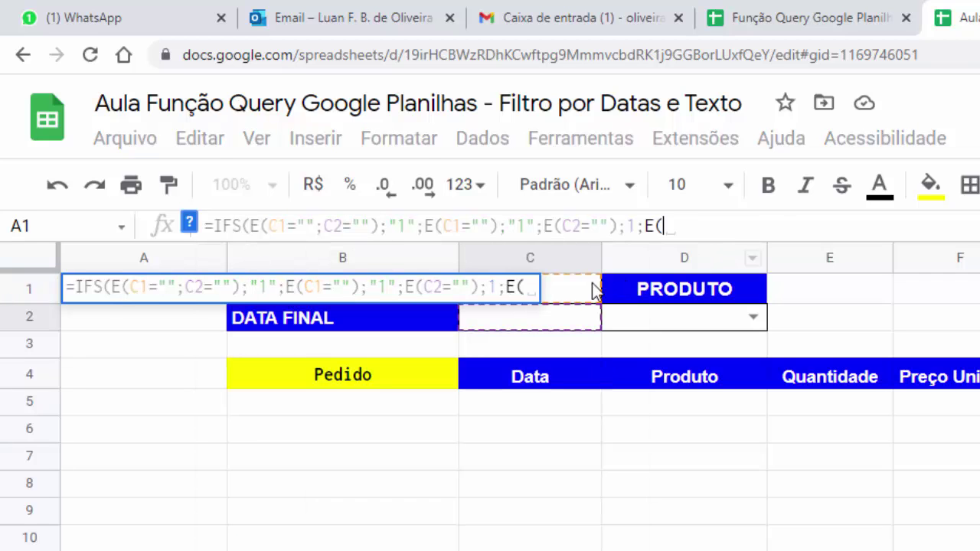
click(575, 293)
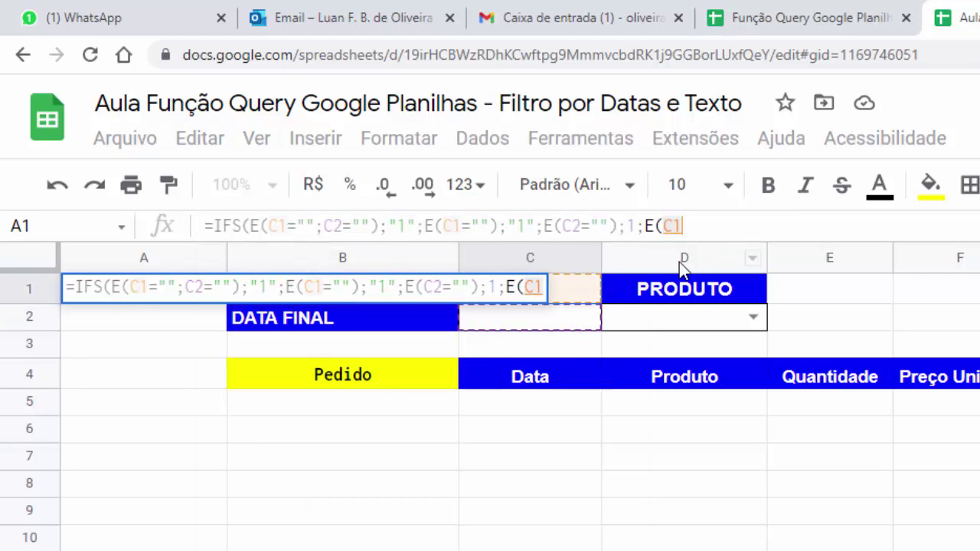
text(<>"")
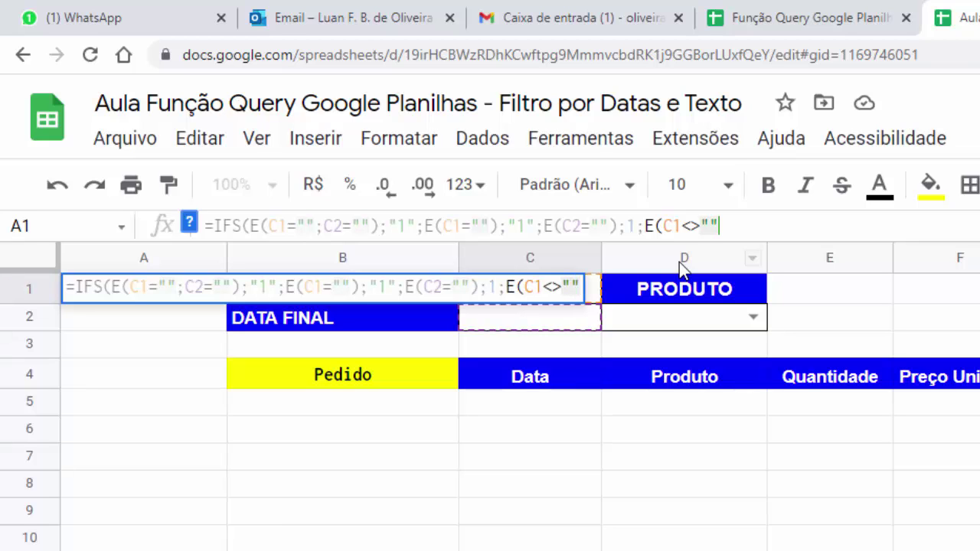
text(;)
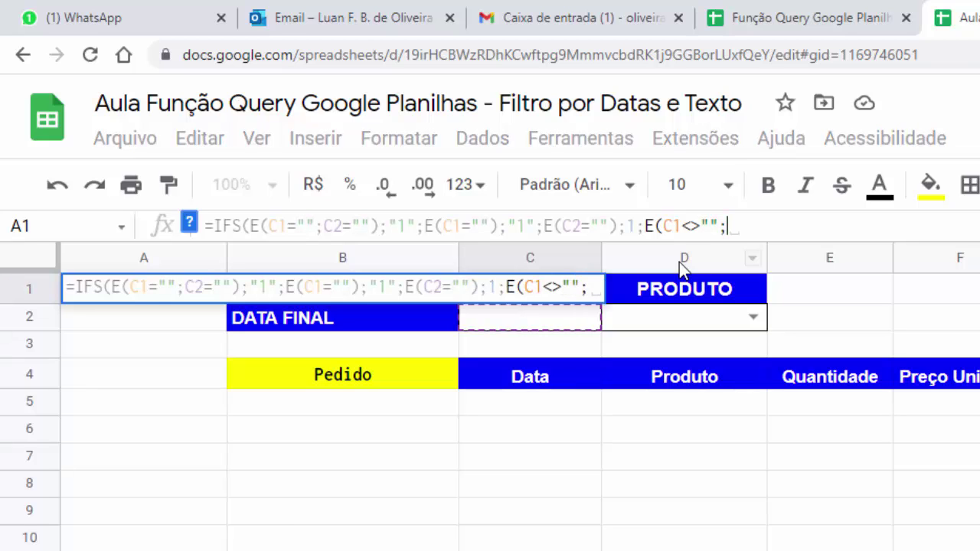
click(557, 321)
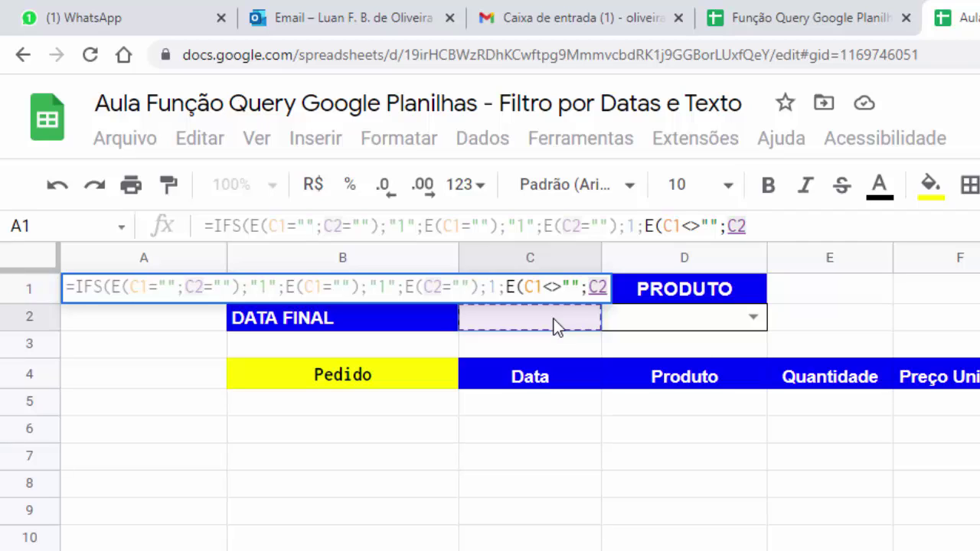
text(<>)
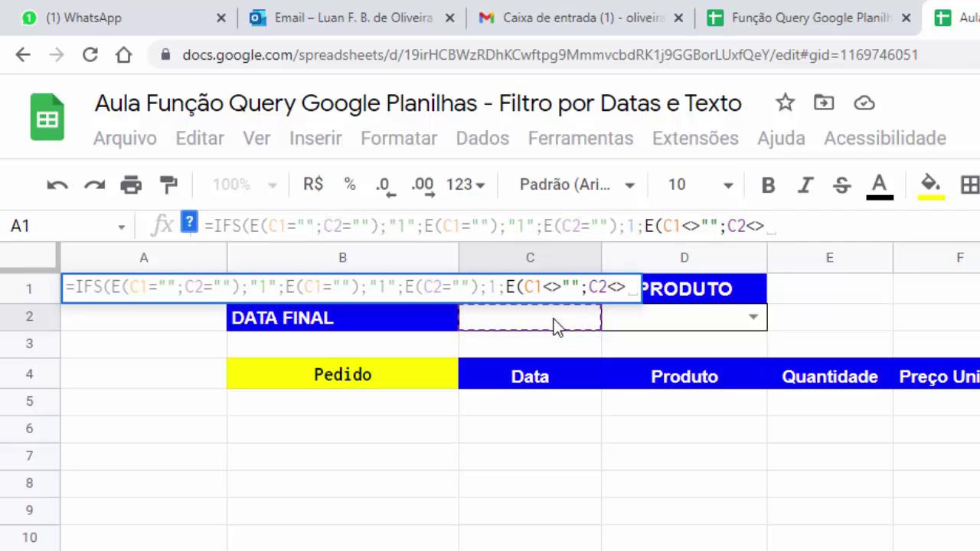
text(""))
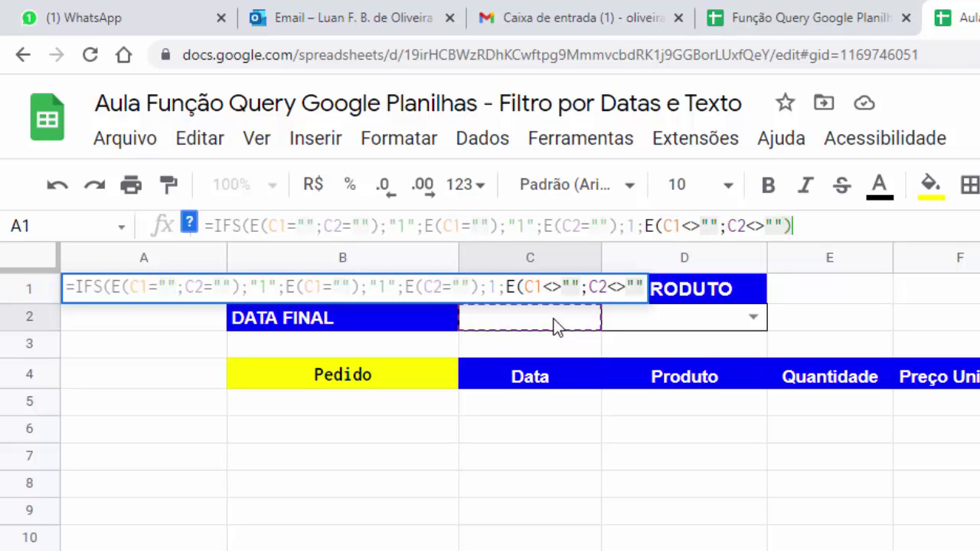
Set "2" as the result of the fourth test, close the IFS parenthesis and enter the formula in A1
text(;)
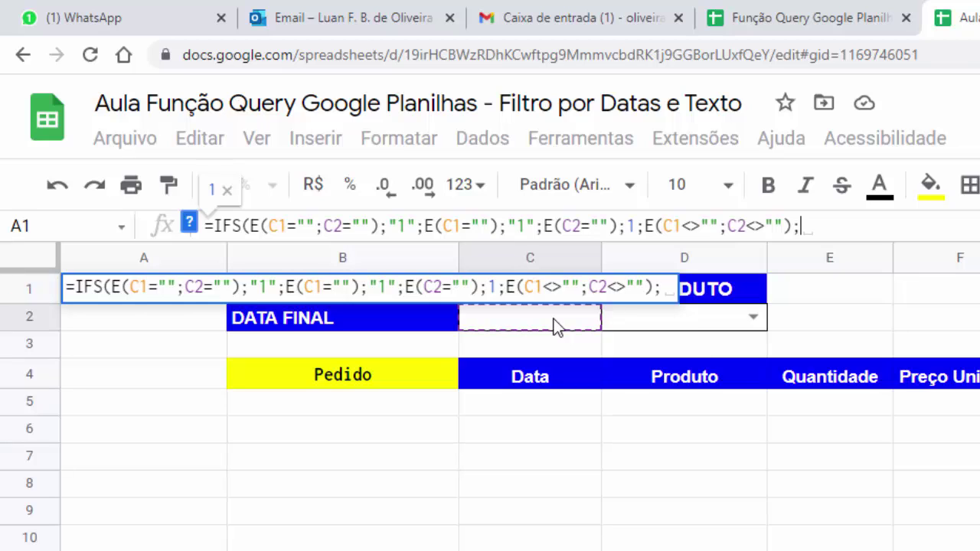
text("2")
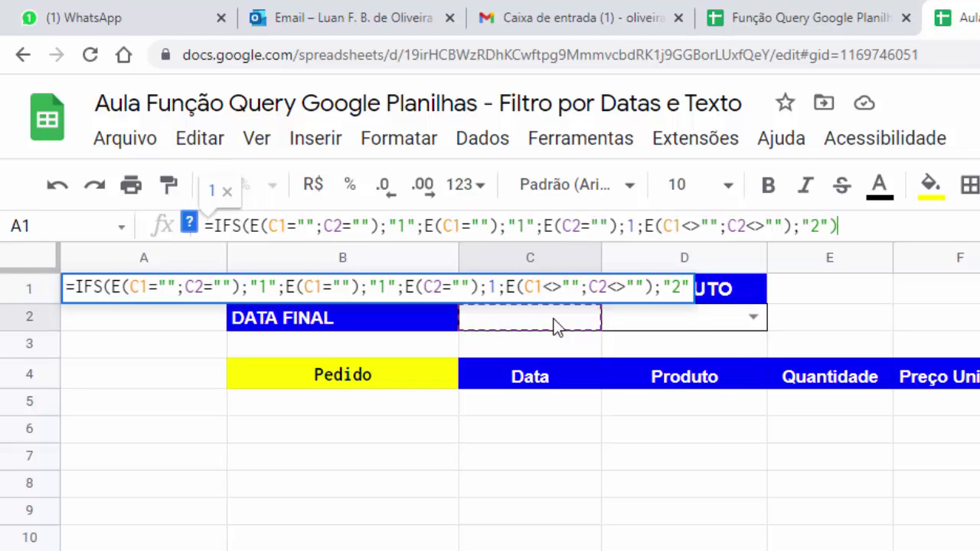
text())
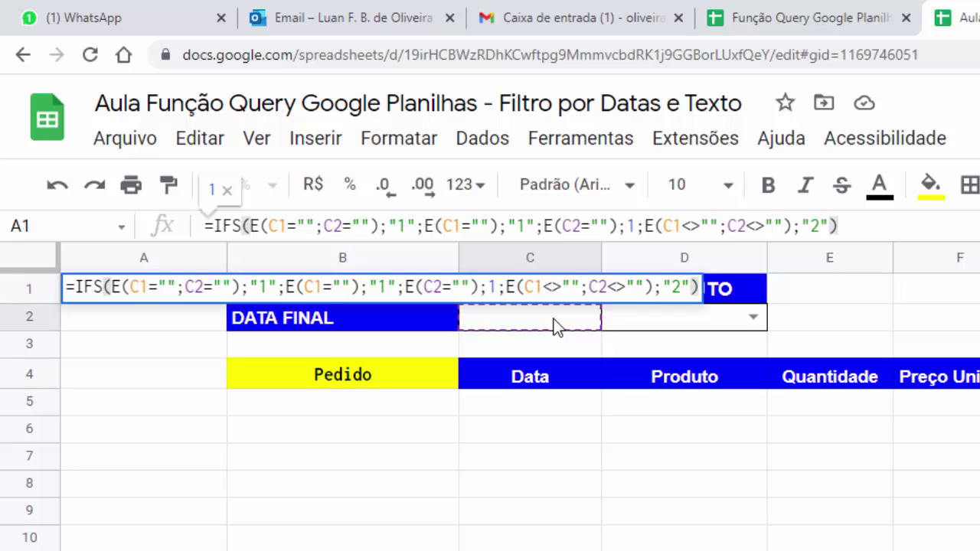
key(Return)
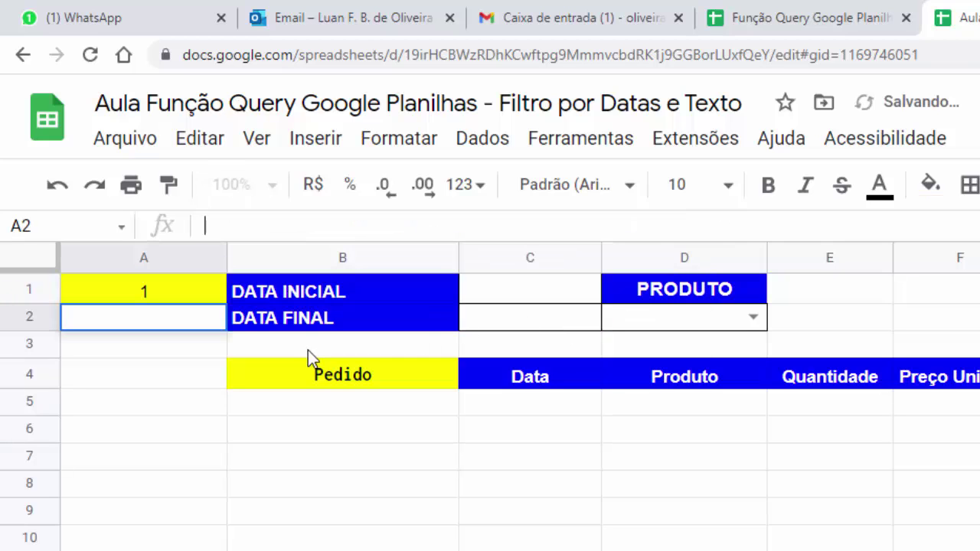
click(167, 282)
double_click(166, 283)
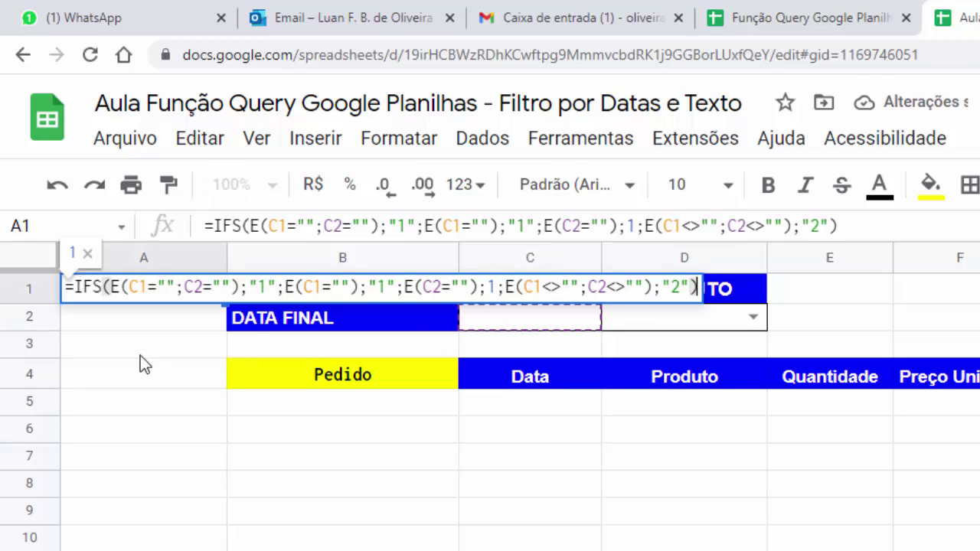
key(Return)
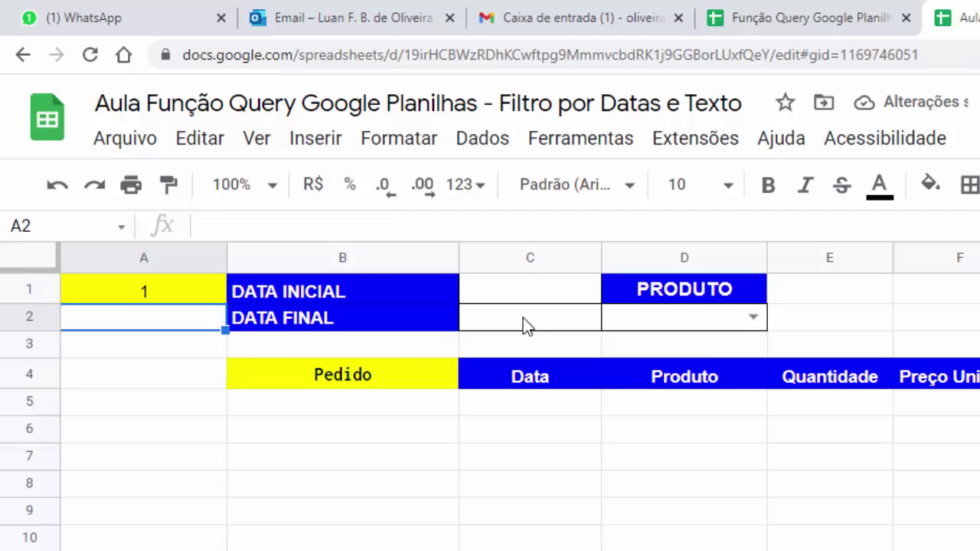
Enter 10/01/2022 as the DATA INICIAL in C1 and 15/01/2022 as the DATA FINAL in C2
click(558, 299)
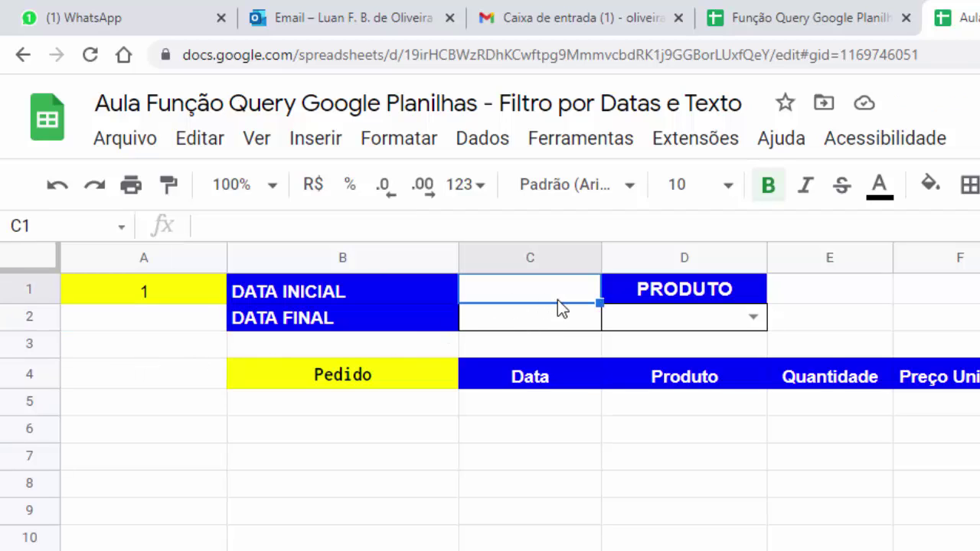
text(10/)
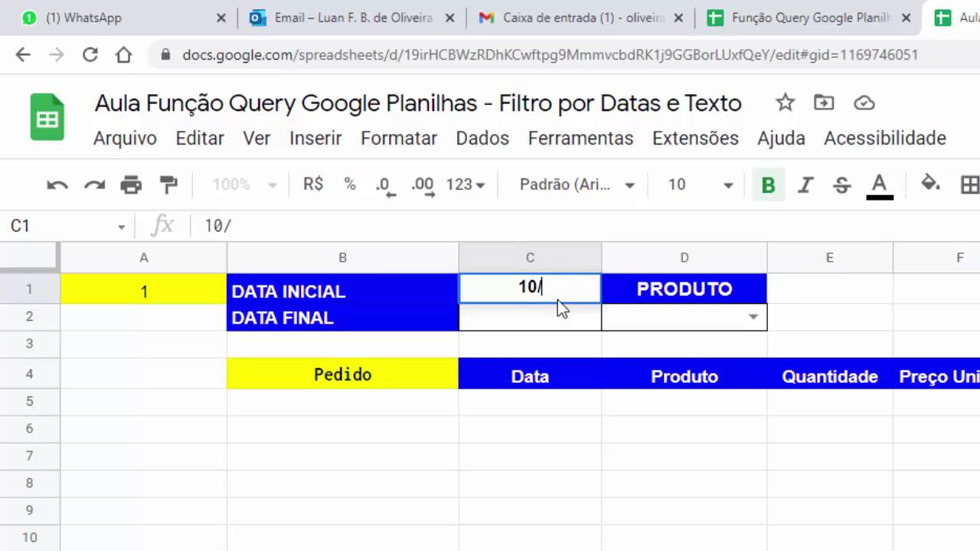
text(01/2022)
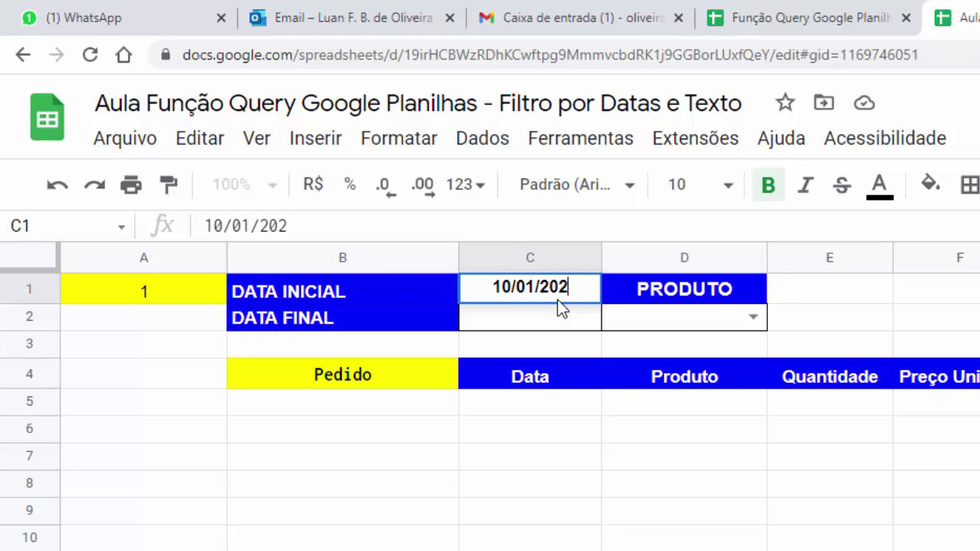
key(Return)
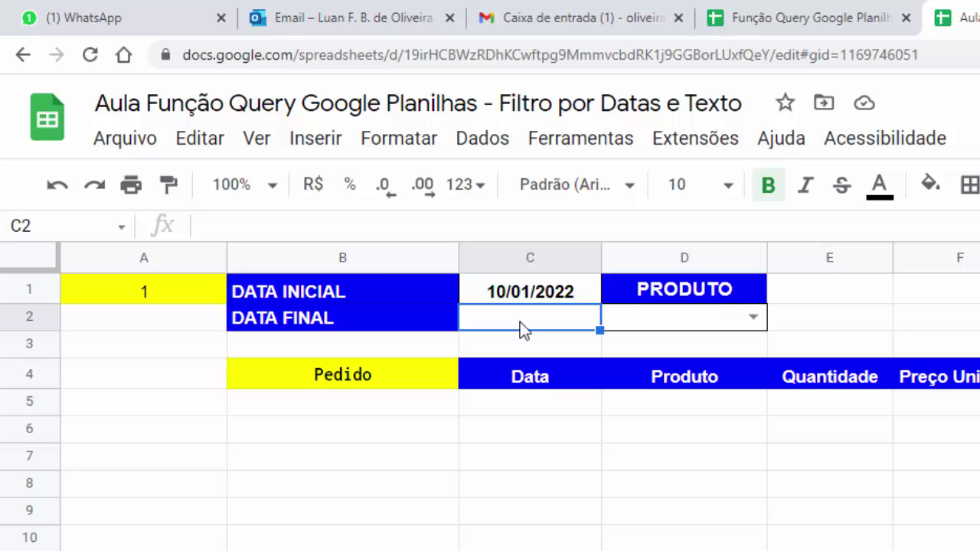
text(15/01/)
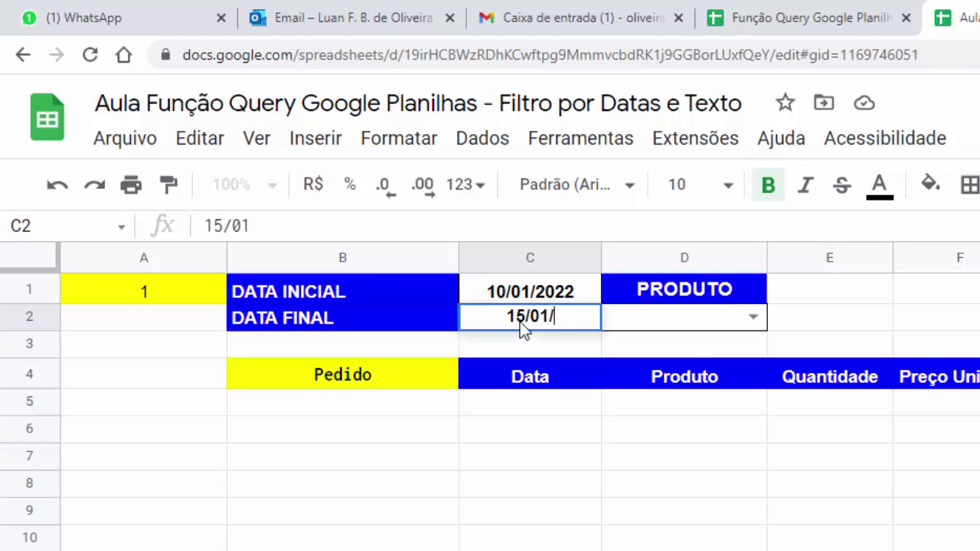
text(2022)
key(Return)
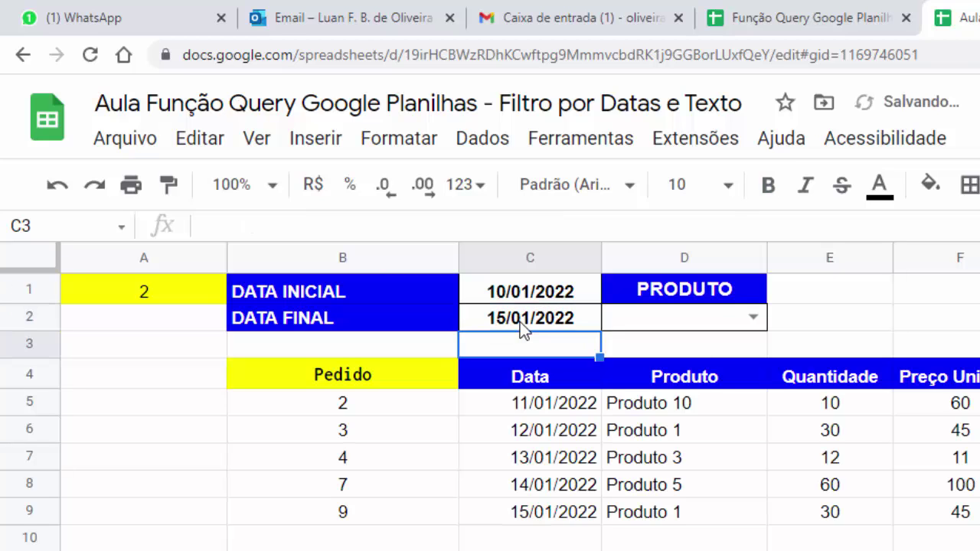
click(137, 299)
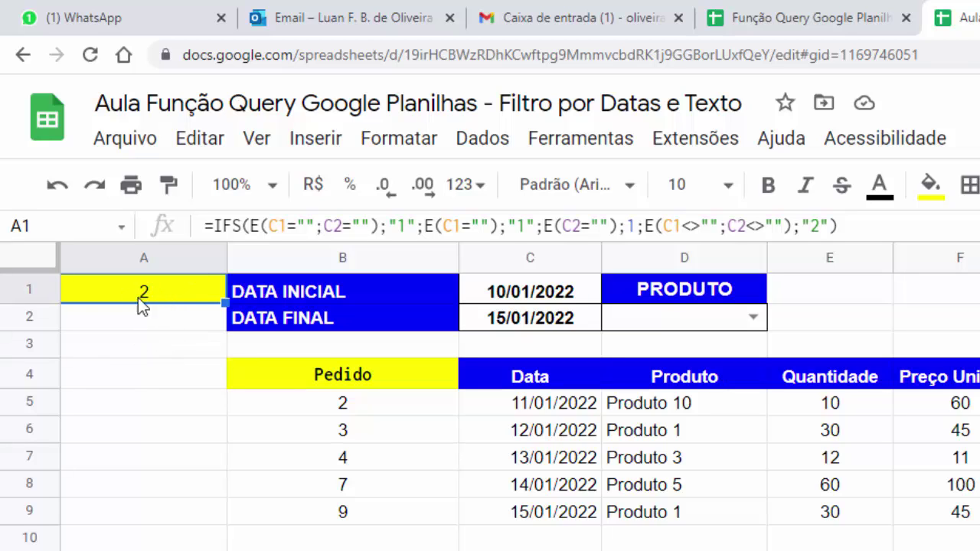
In the B4 formula, insert SE(A1="2"; directly before the QUERY function so the existing query becomes the true result
click(345, 384)
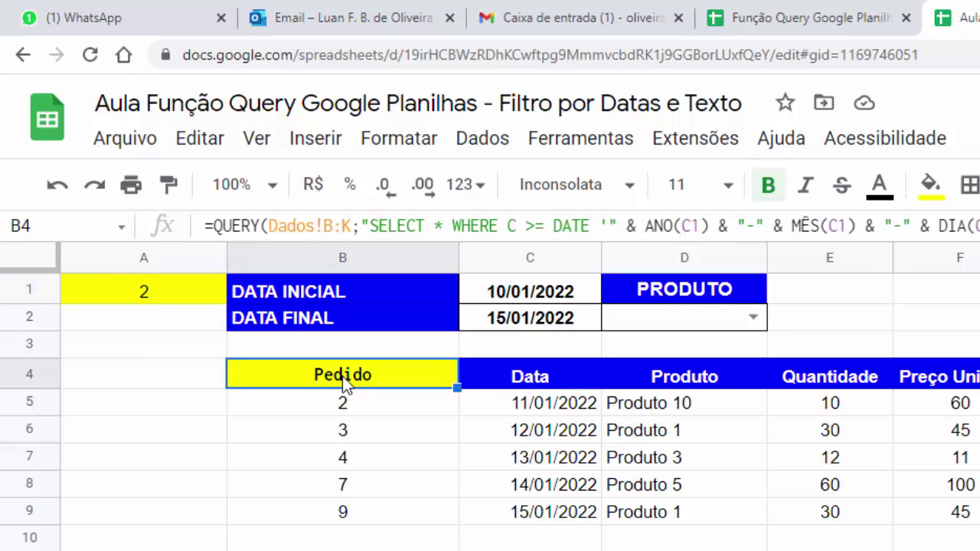
click(228, 228)
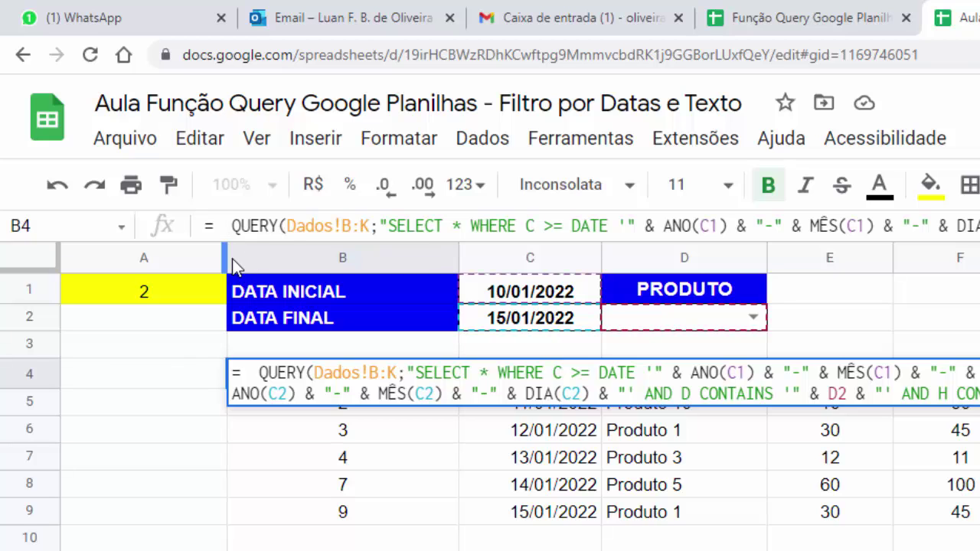
text(SE)
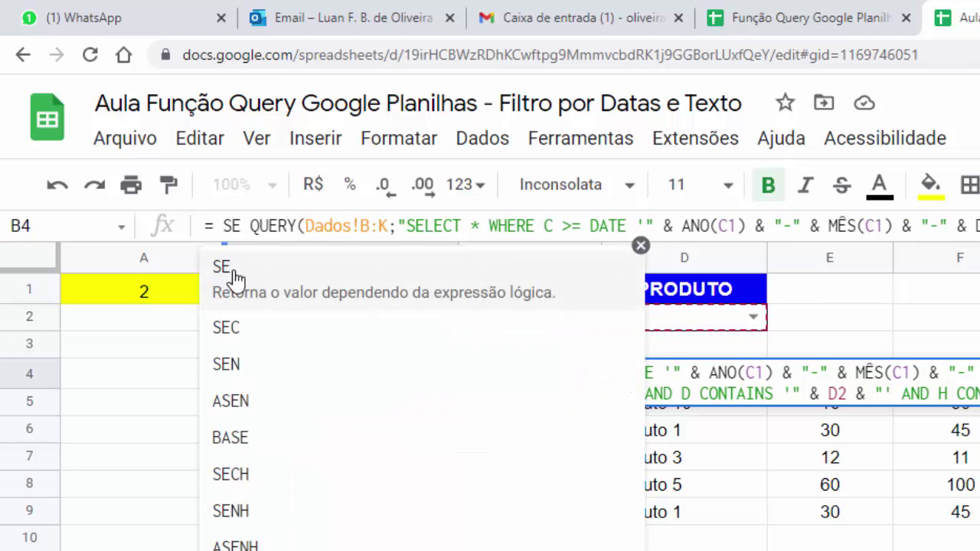
click(236, 272)
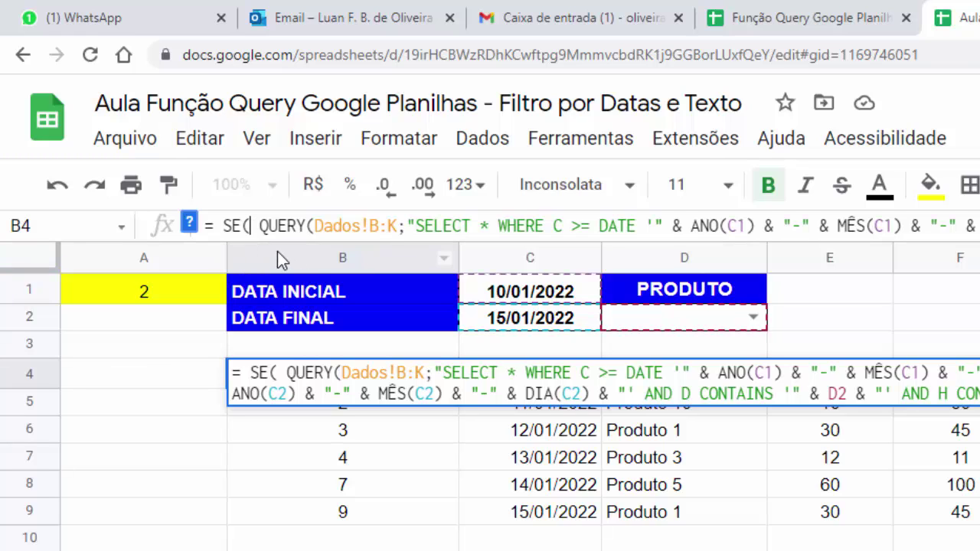
click(151, 299)
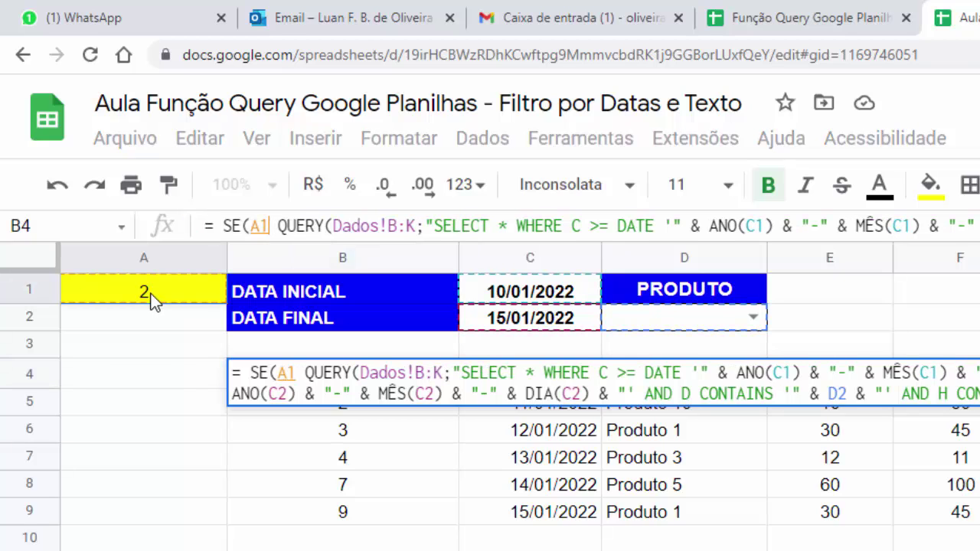
text(="2)
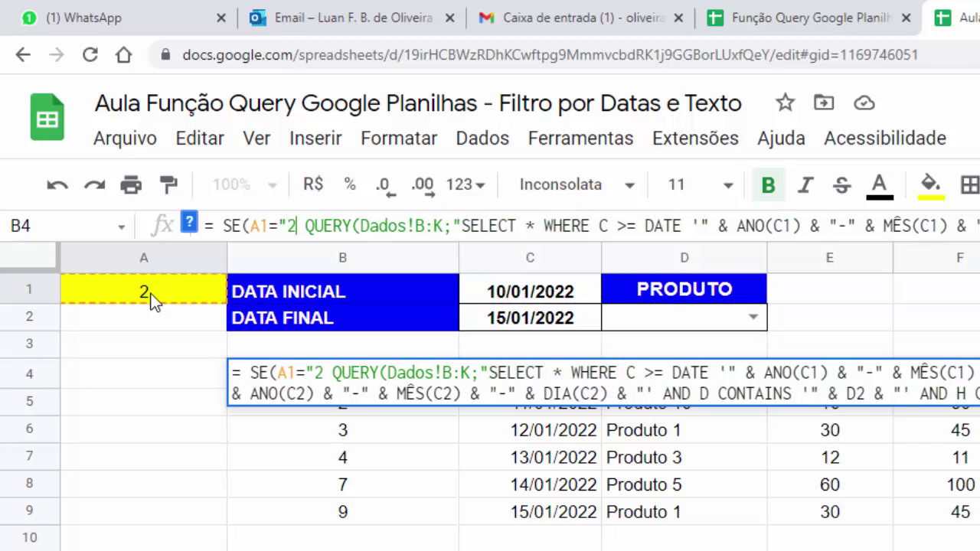
text(";)
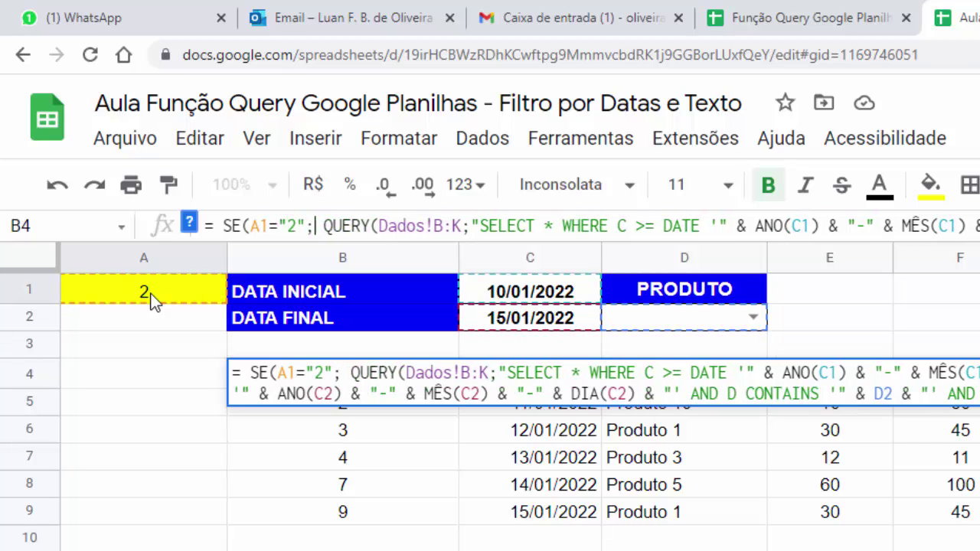
key(Delete)
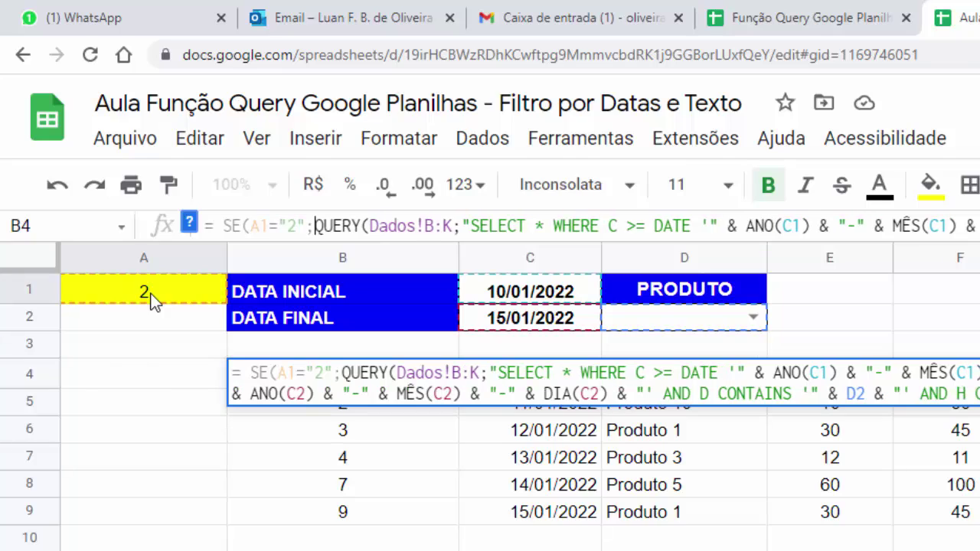
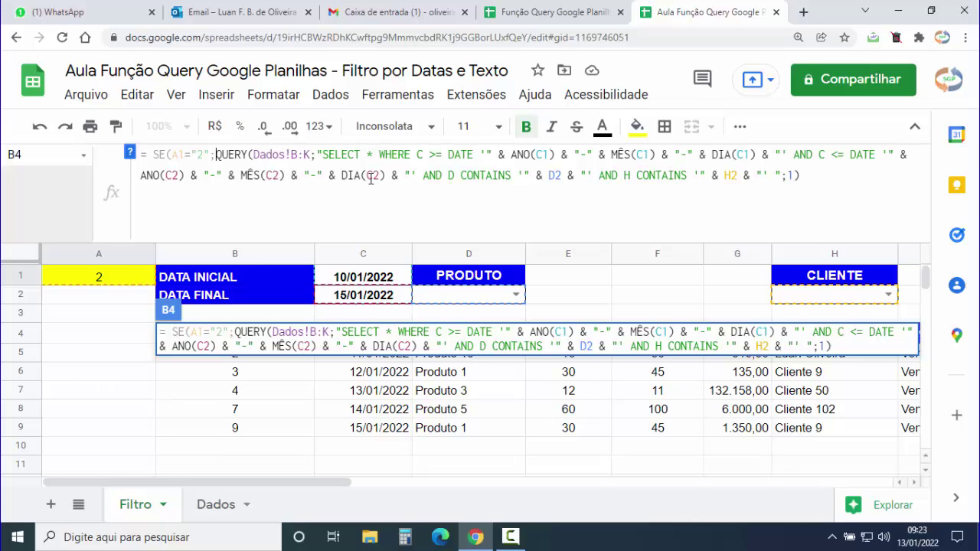
Start a second QUERY function after the first one in B4 as the false result of SE
click(805, 176)
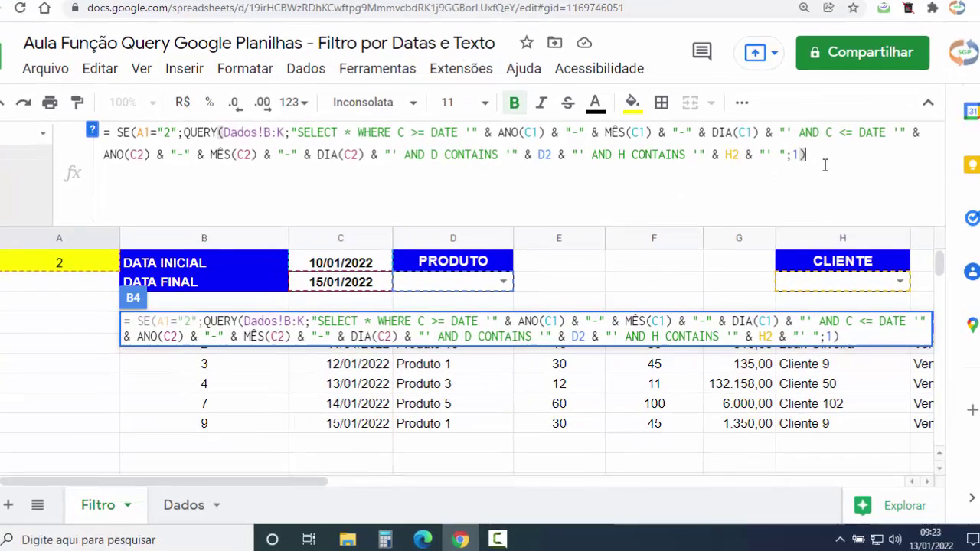
text(;)
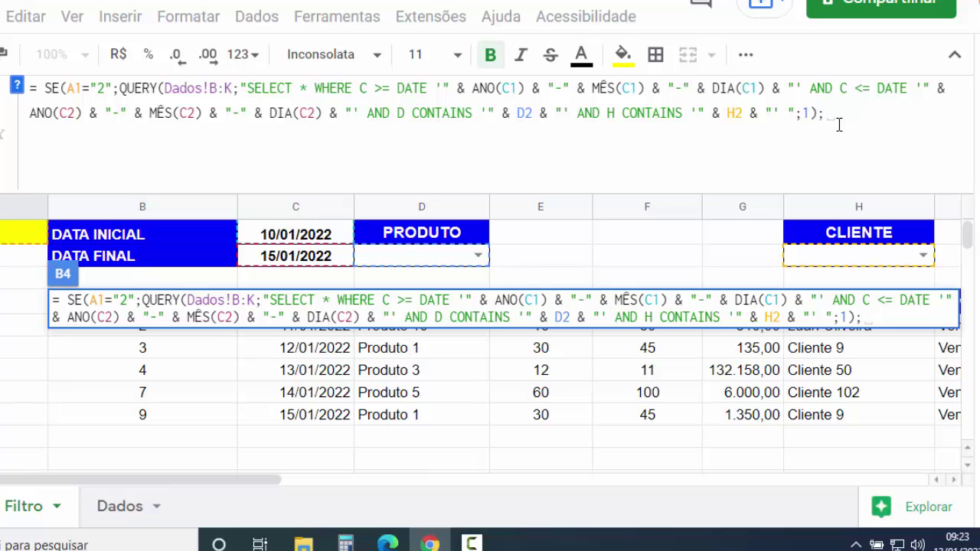
text(QUE)
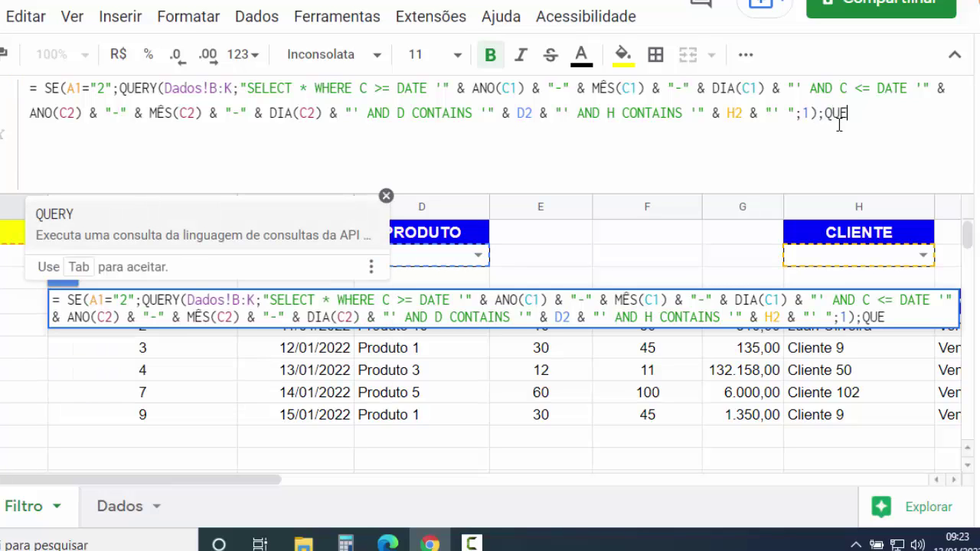
click(61, 217)
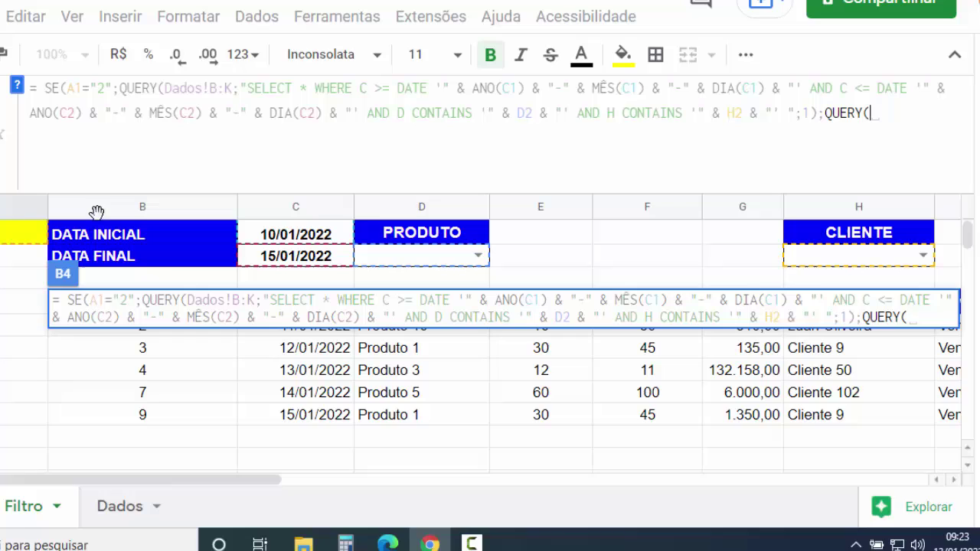
click(877, 114)
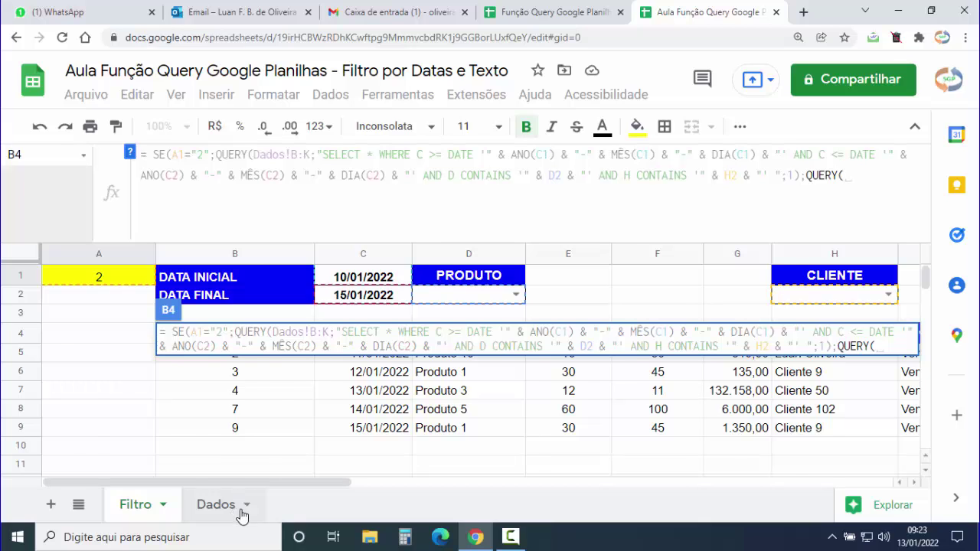
Set the second QUERY's data range to Dados!B:M and return to the Filtro sheet with the formula still open
click(235, 507)
drag(105, 260, 902, 264)
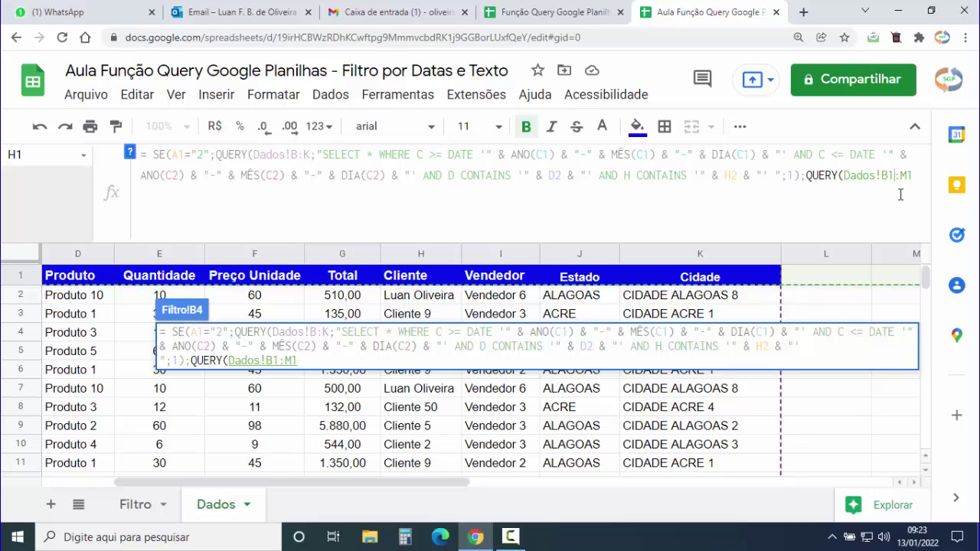
key(BackSpace)
key(End)
key(BackSpace)
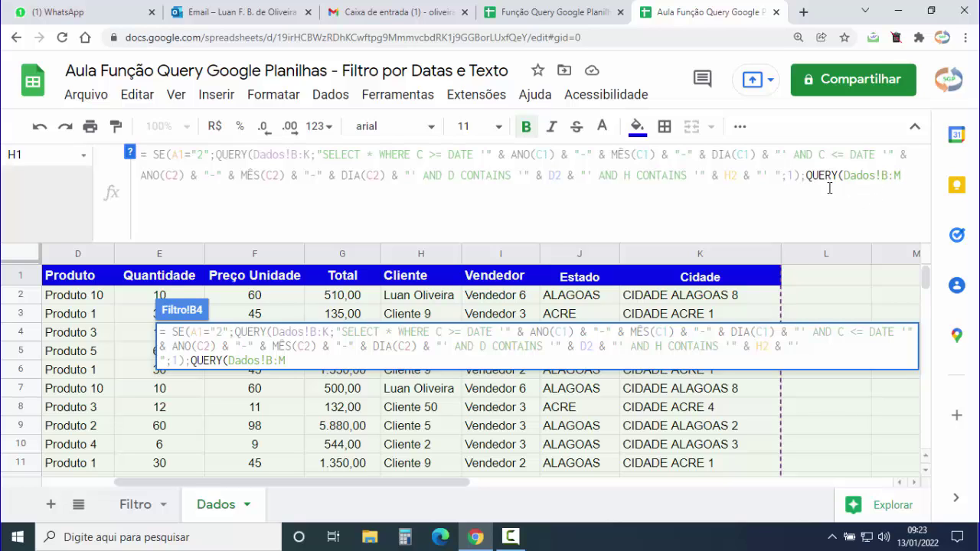
click(144, 506)
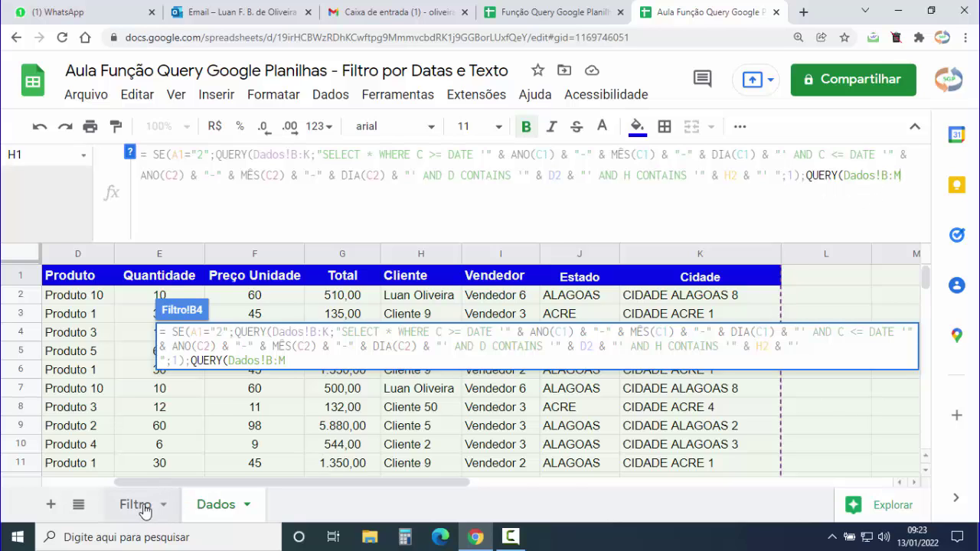
text()))
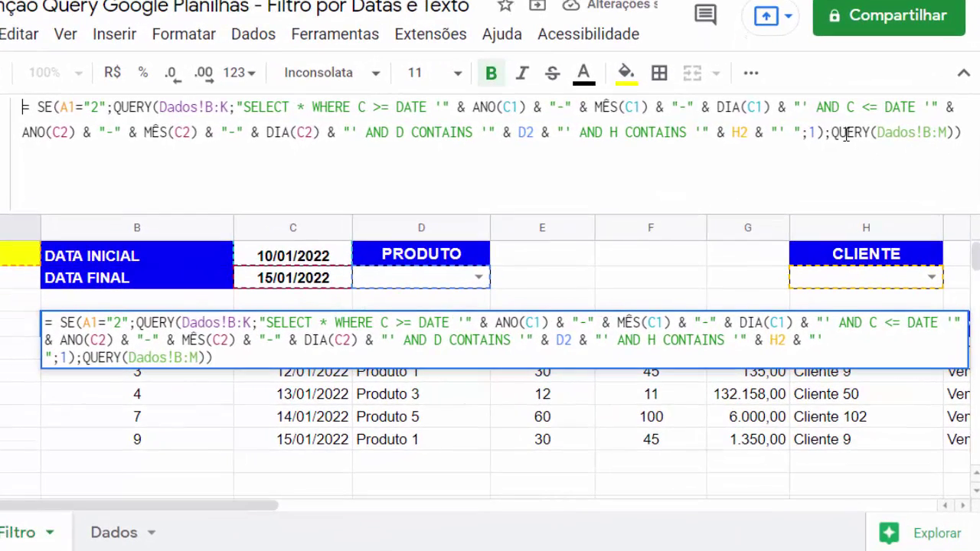
click(949, 133)
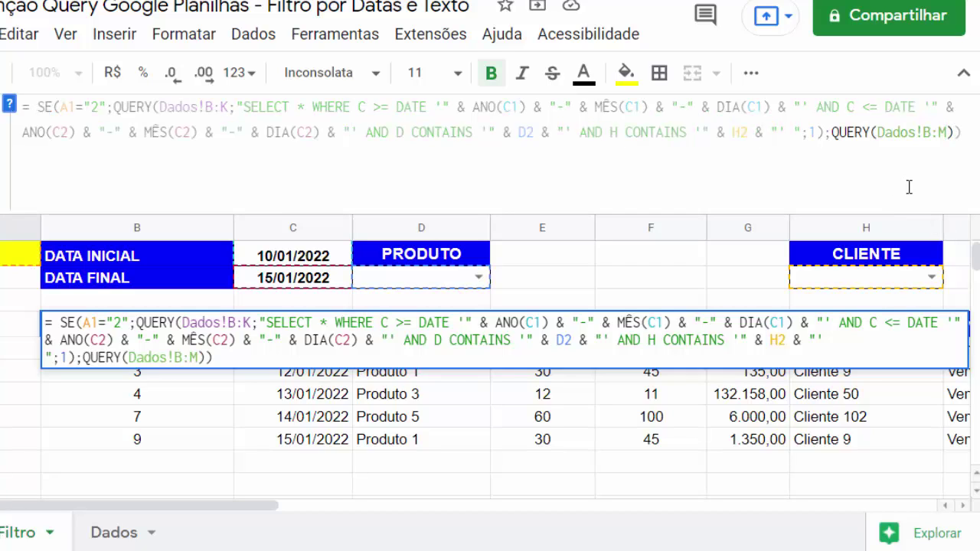
key(Delete)
key(Delete)
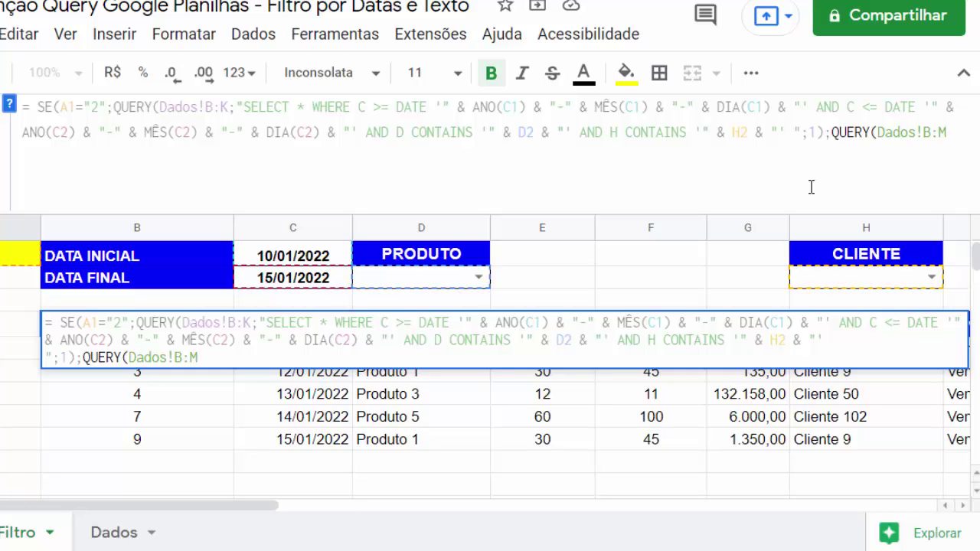
Add a quoted query string to the second QUERY, beginning with SELECT * WHERE
text(;)
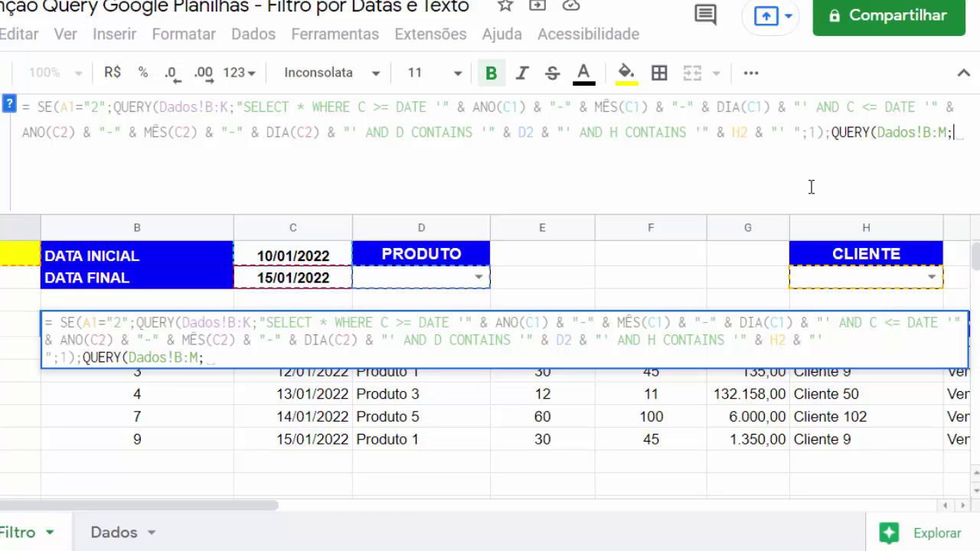
text("")
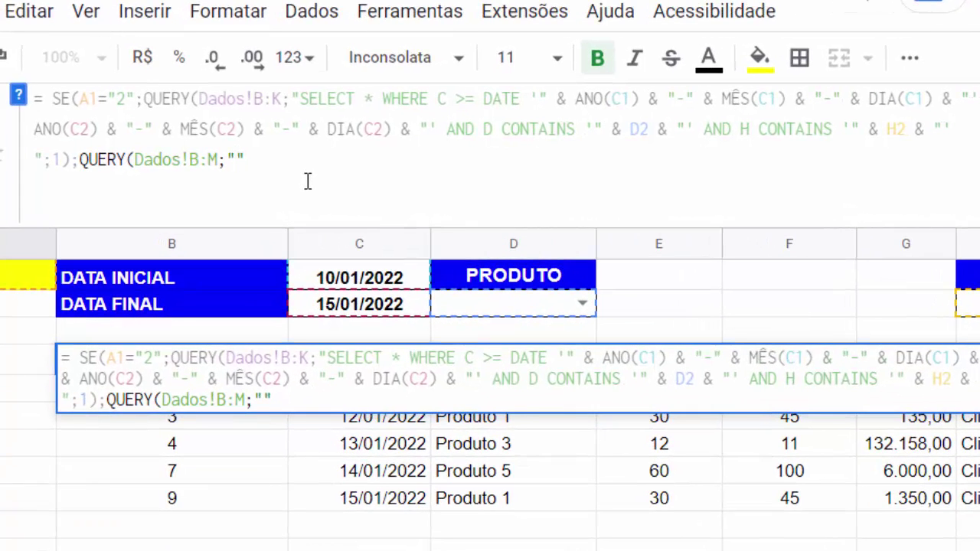
text(SELECT )
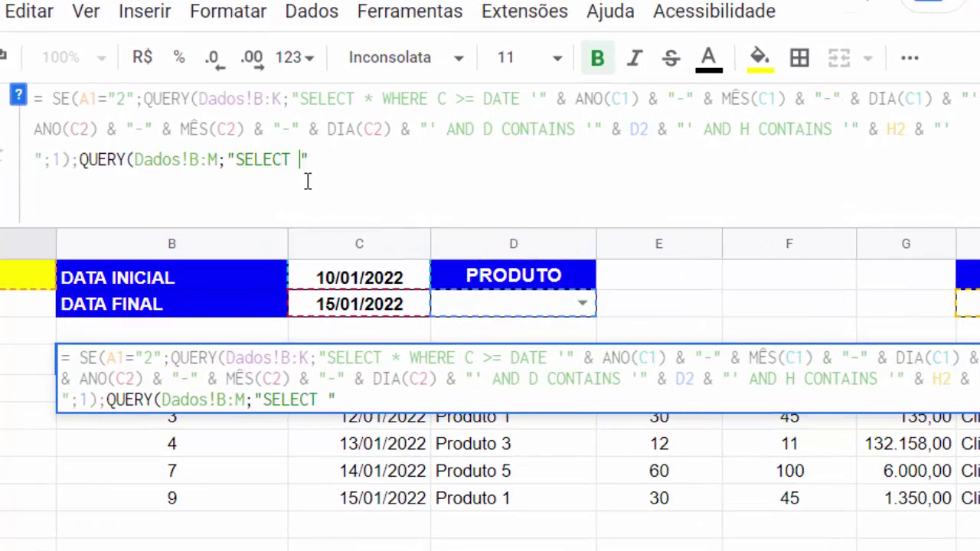
text(*)
text(WHERE)
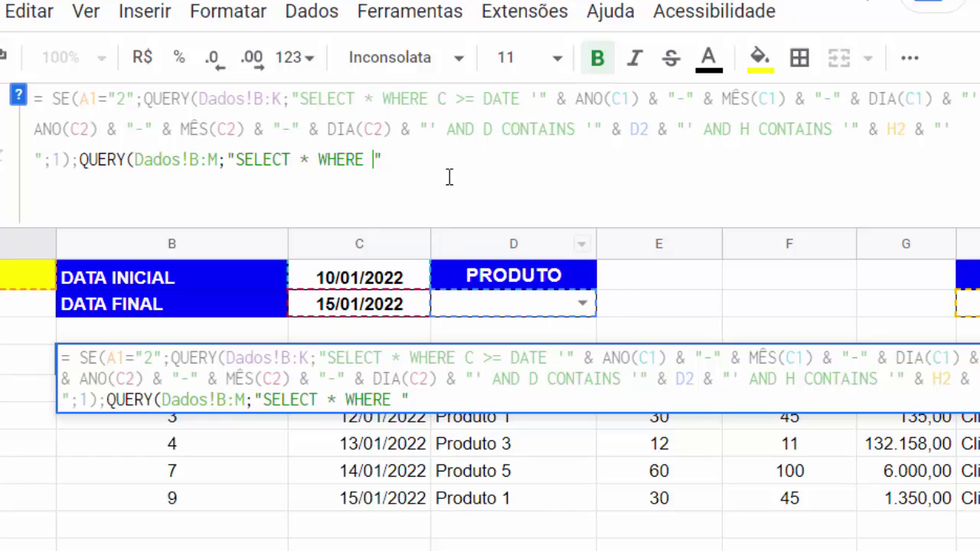
Add the product condition to the second QUERY string in B4: D CONTAINS '" & D2 & "'
text(D CONTAINS)
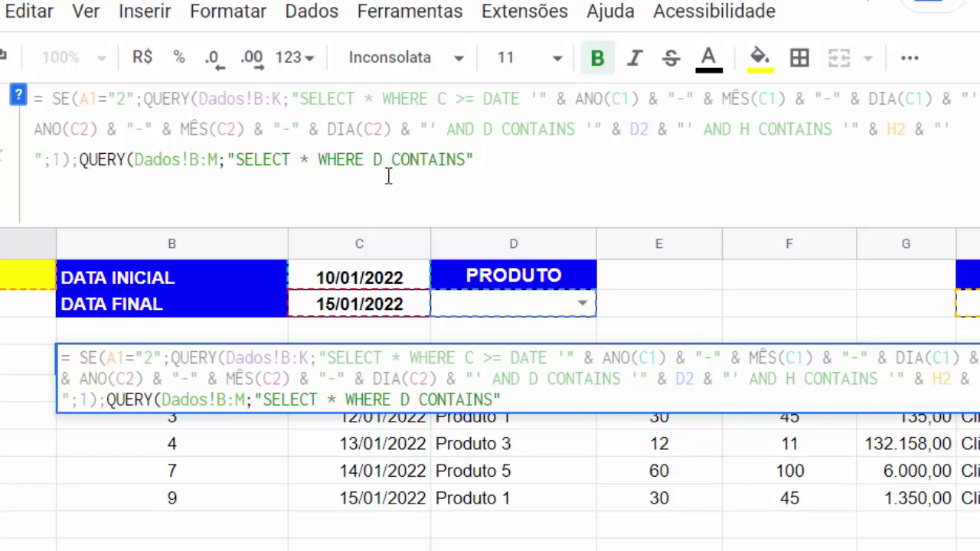
text('')
key(Left)
text("")
click(494, 159)
text(&&)
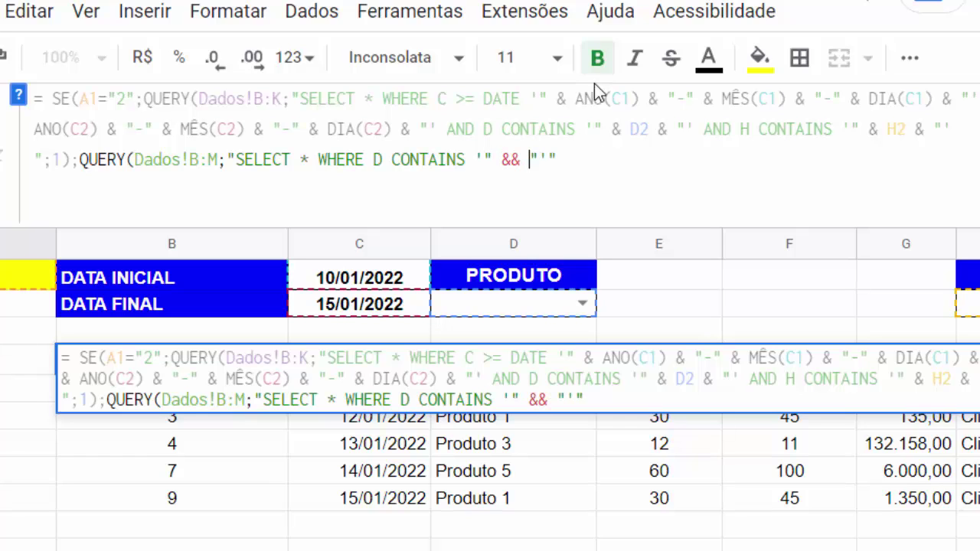
click(511, 157)
text(& )
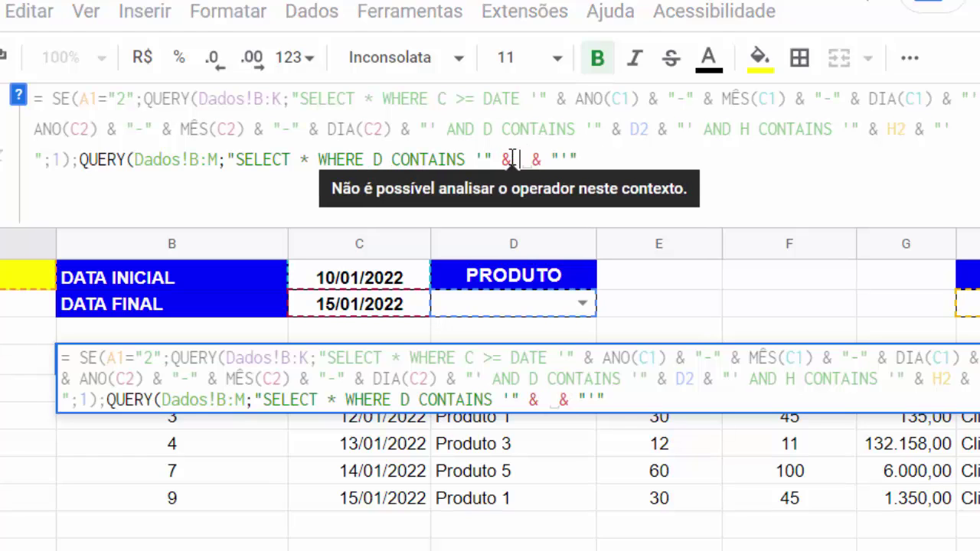
text(D2)
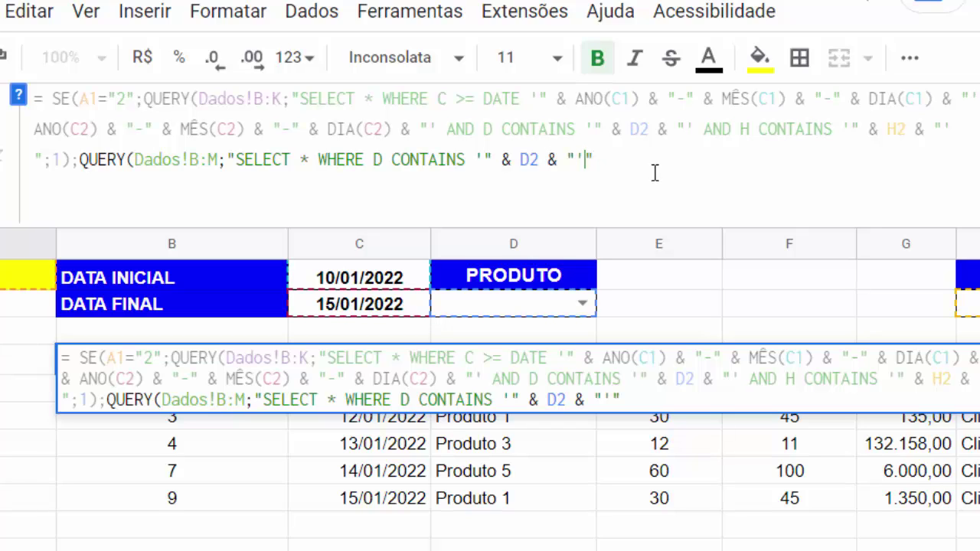
Append the client condition AND H CONTAINS '" & H2 & "' to the second QUERY string and end the argument with a semicolon
text(AND)
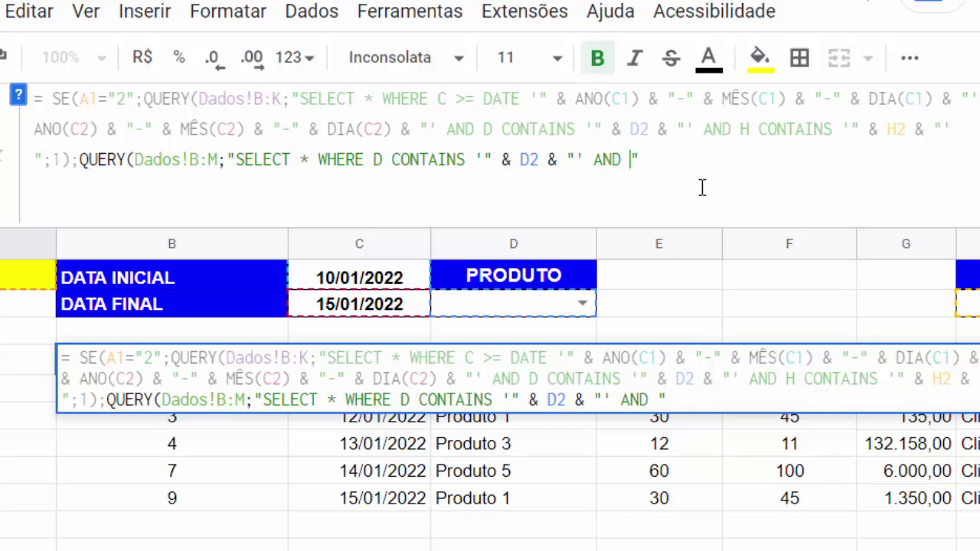
text(H CONTAINS)
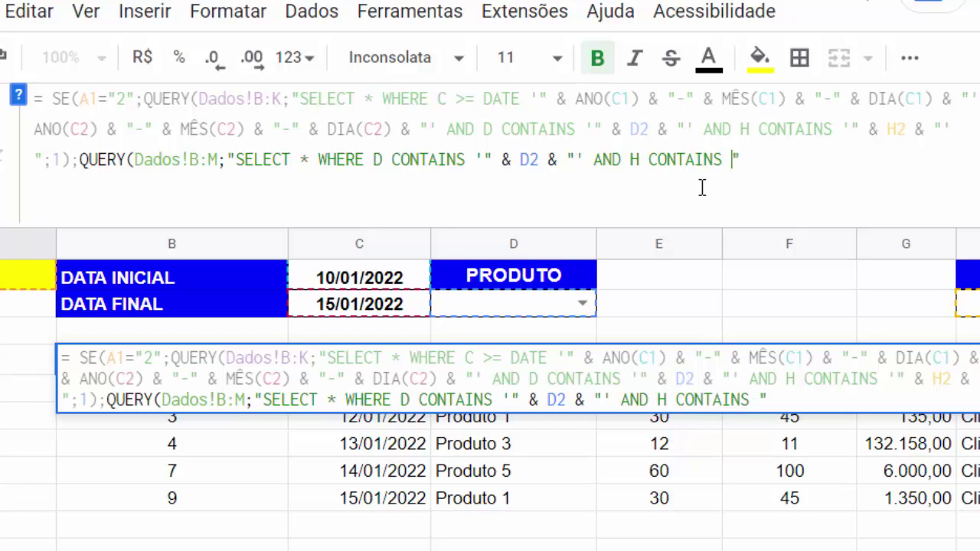
text( '"" &&)
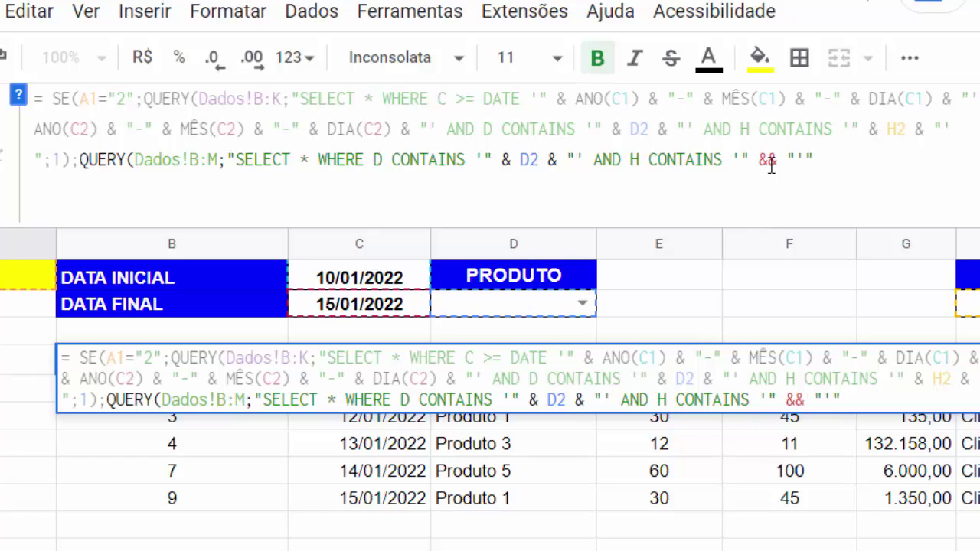
click(769, 161)
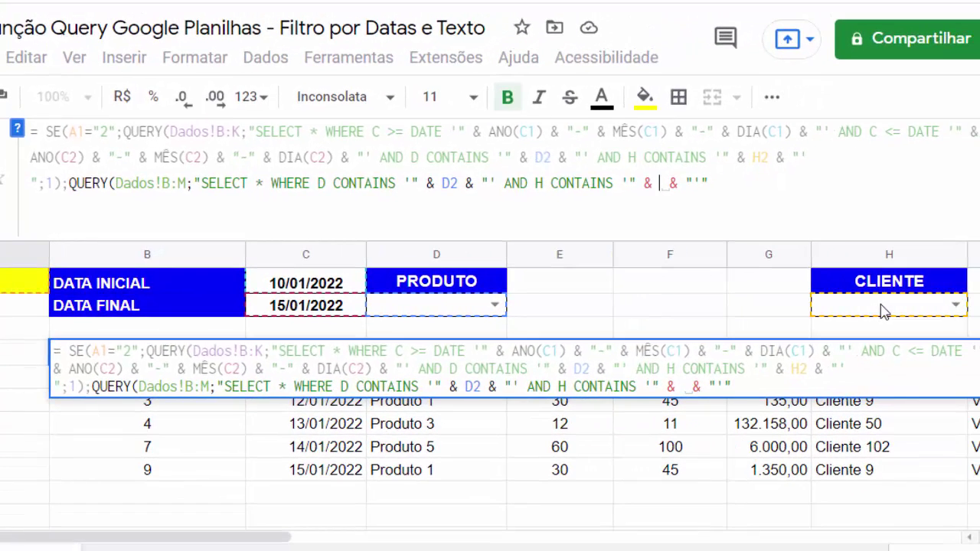
click(979, 309)
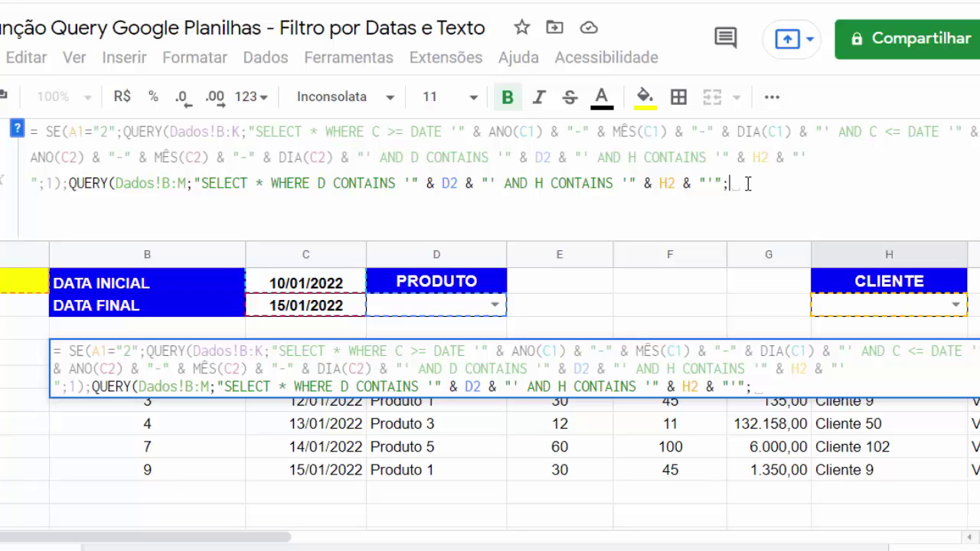
Set the second QUERY's header argument to 1, close both the QUERY and SE functions, and commit the B4 formula
text(1)
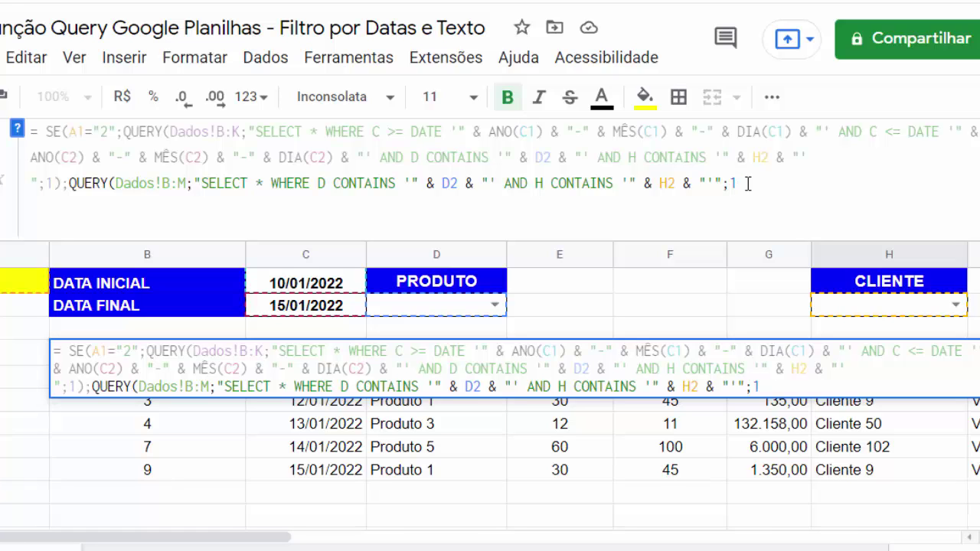
text())
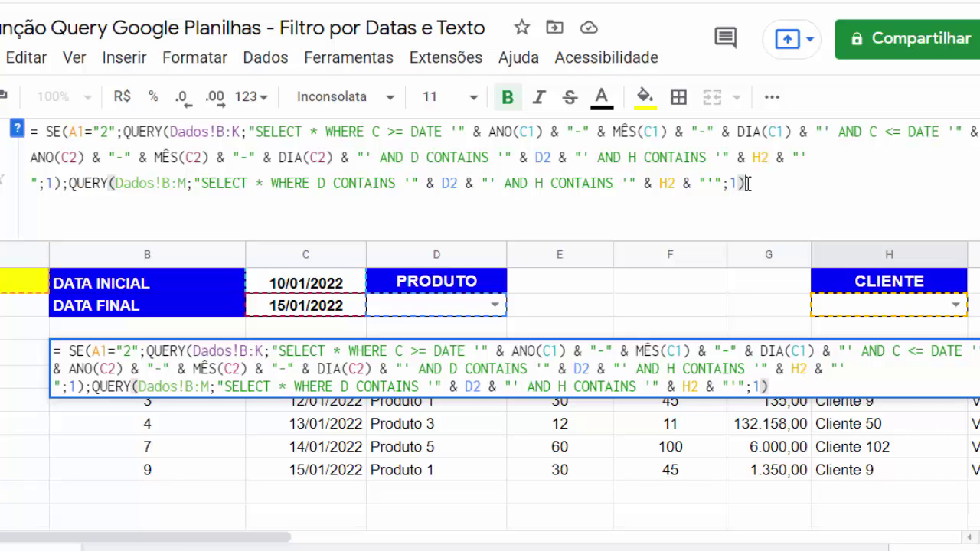
text())
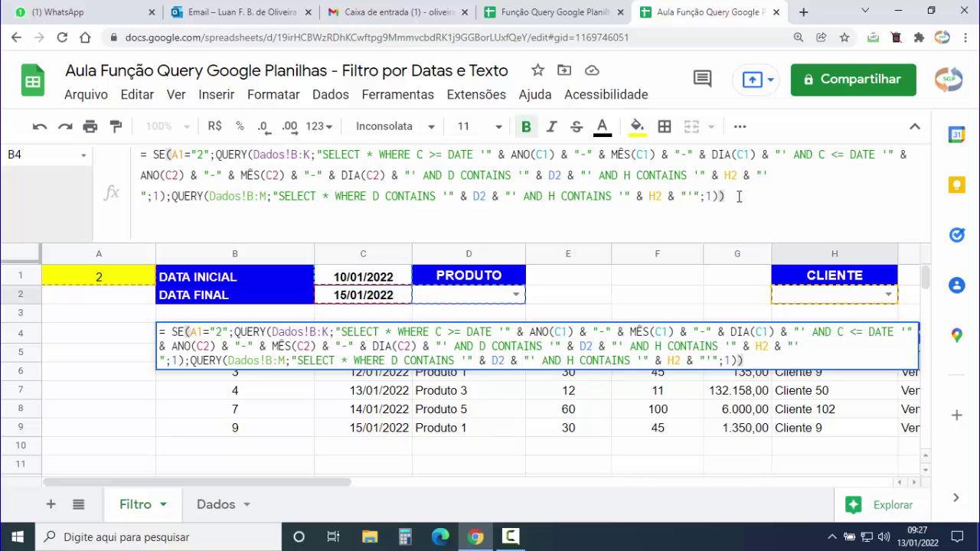
key(Return)
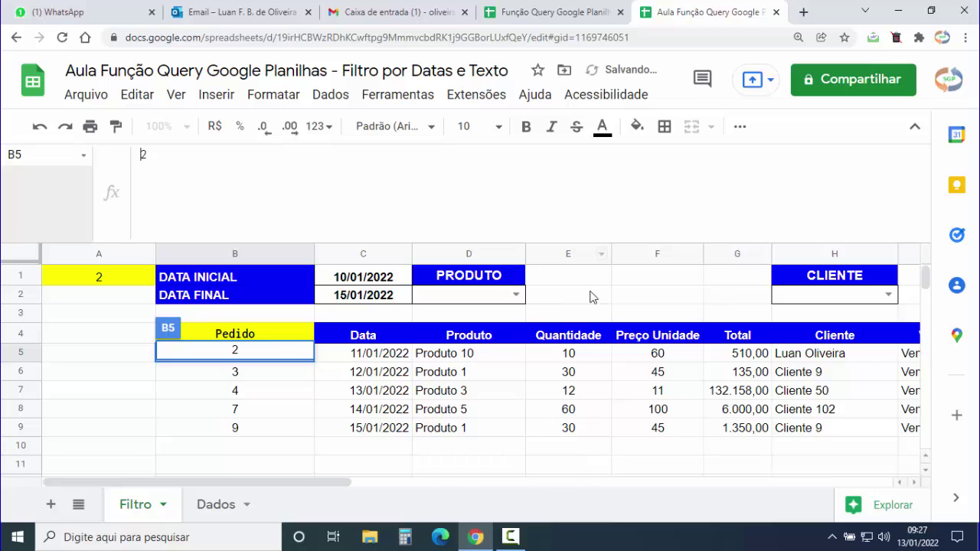
Clear the DATA FINAL value in C2 and the DATA INICIAL value in C1
double_click(93, 378)
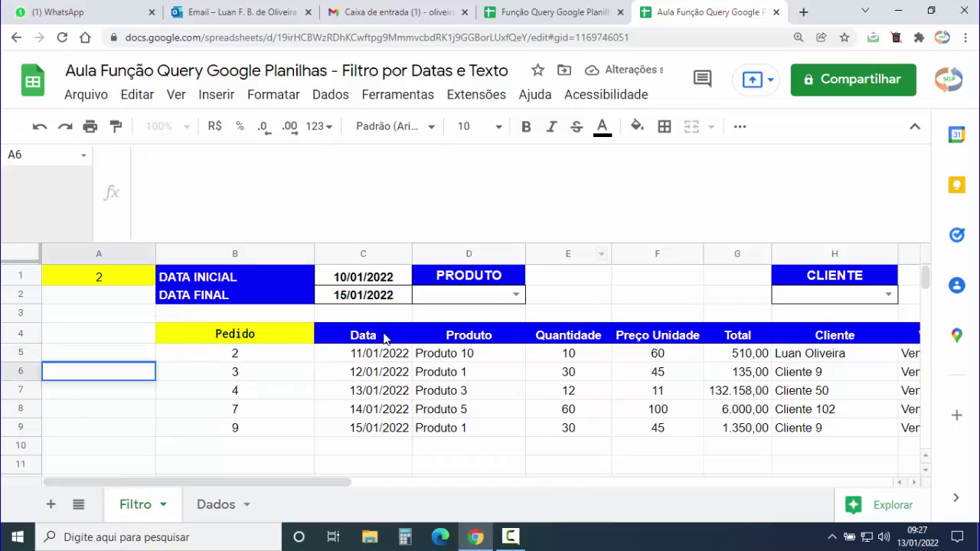
click(370, 299)
key(Delete)
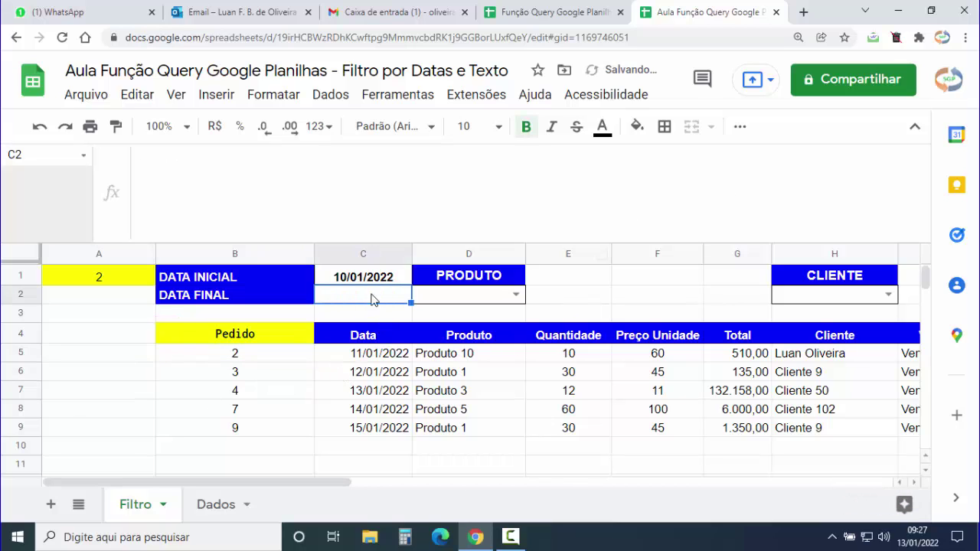
key(Up)
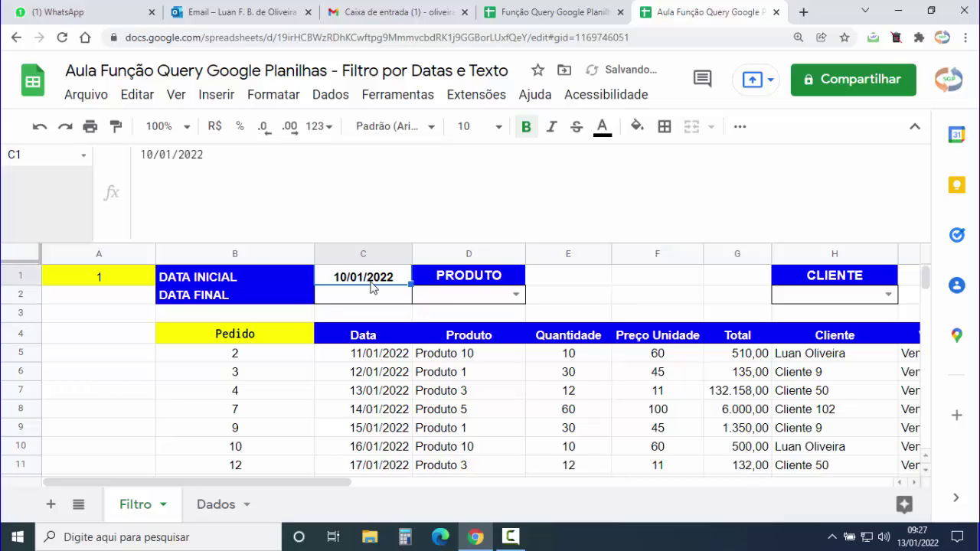
key(Delete)
click(603, 281)
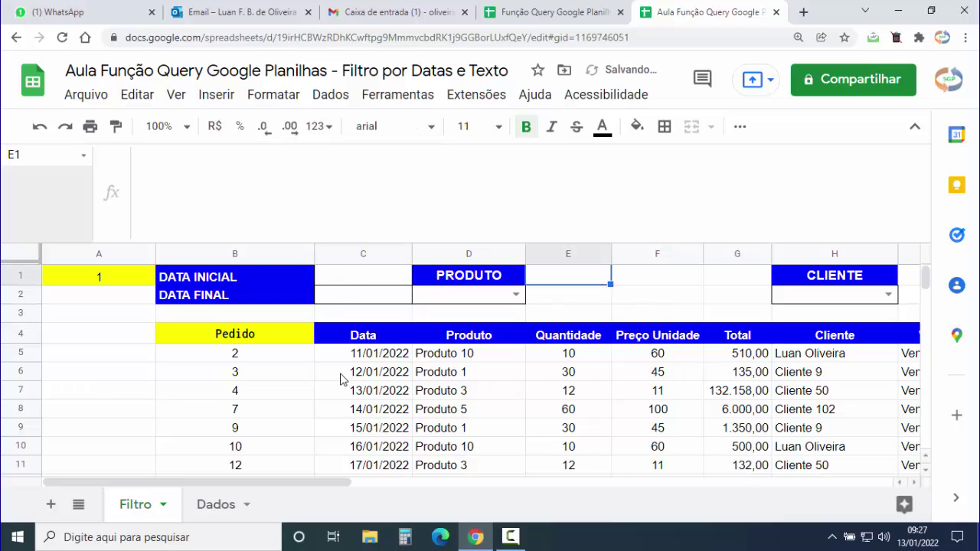
Look through the rows returned without dates and shrink the formula bar to a single line
scroll(433, 378, down, 4)
scroll(462, 392, up, 2)
scroll(462, 392, up, 2)
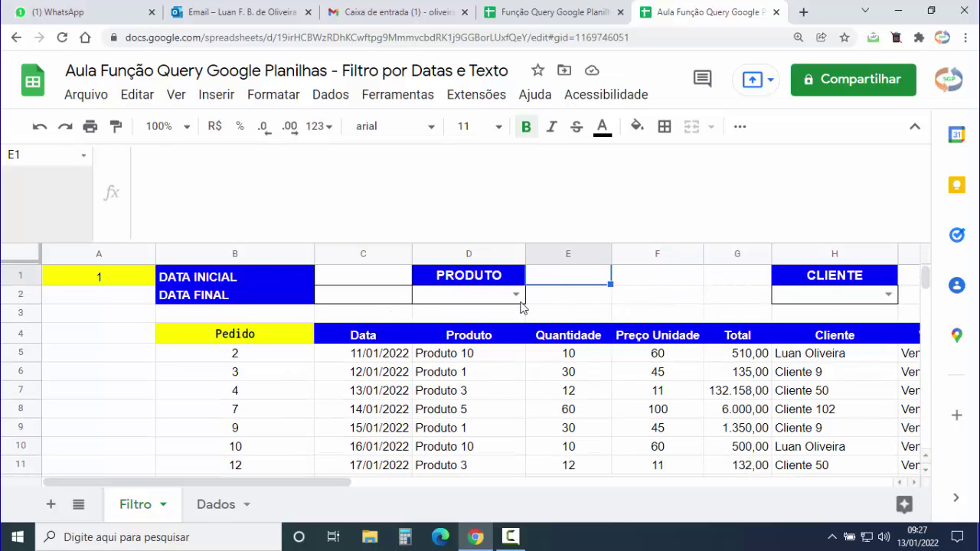
drag(594, 242, 592, 155)
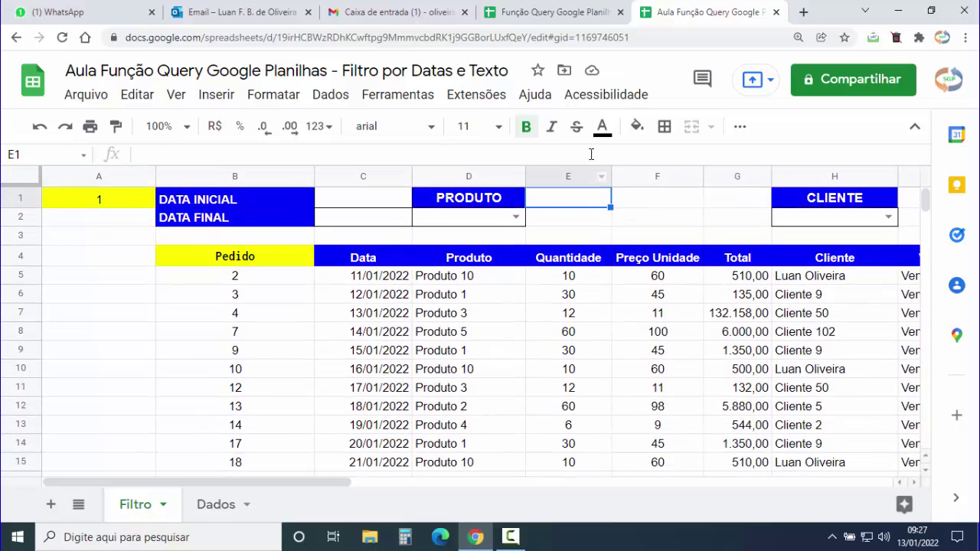
Filter the results by choosing Produto 2 as the product in D2 and Cliente 9 as the client in H2
click(518, 219)
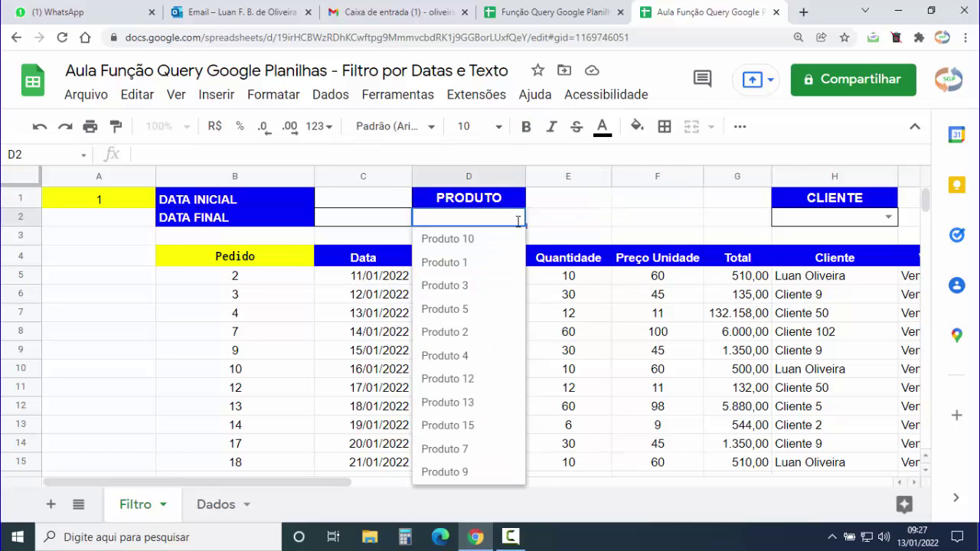
click(456, 333)
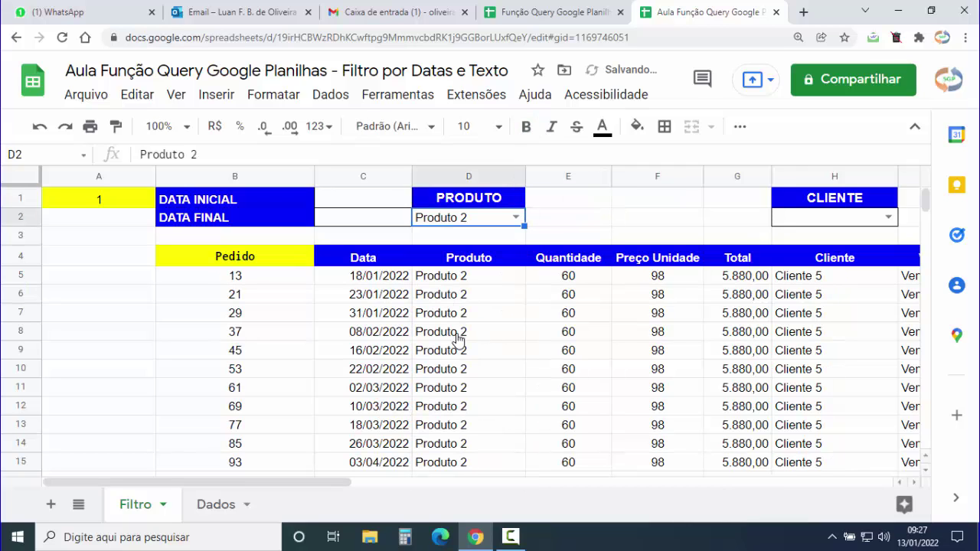
click(890, 218)
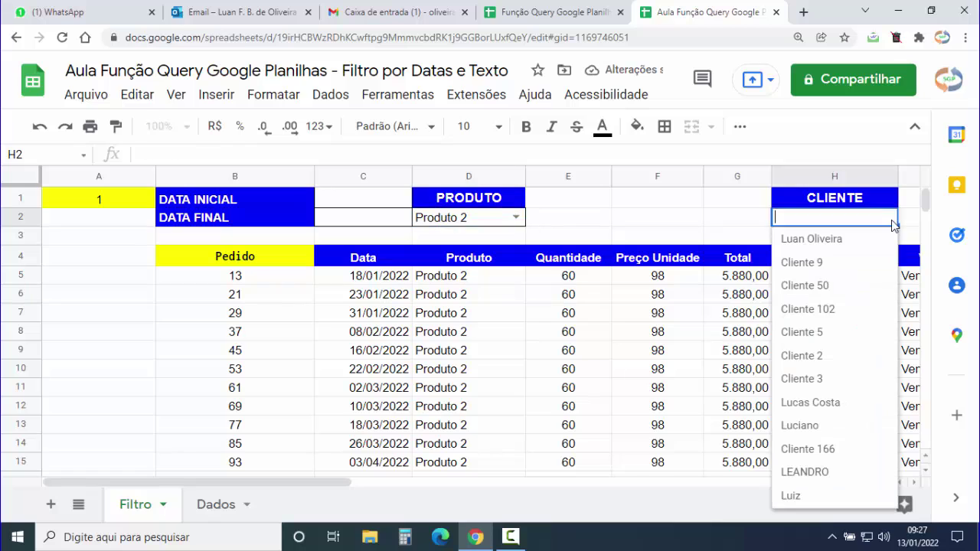
click(812, 263)
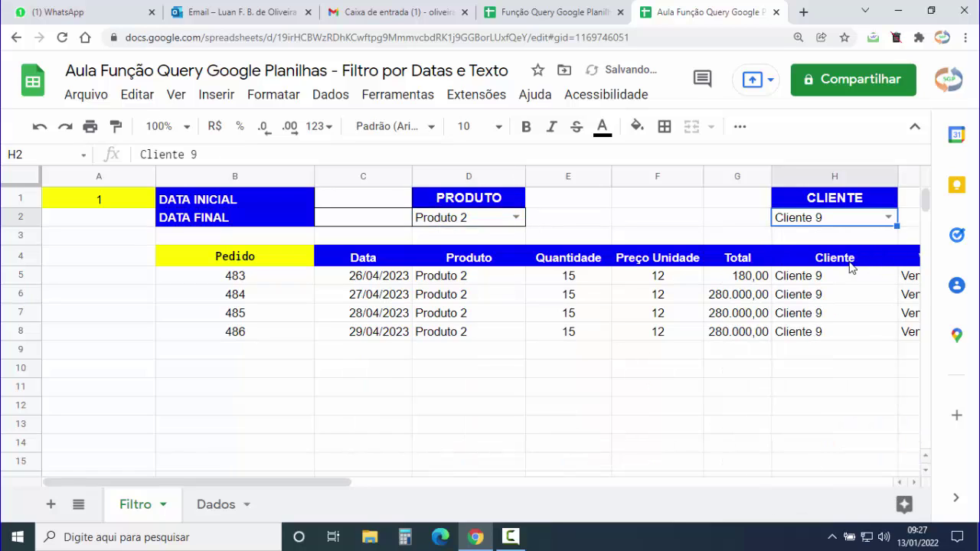
Switch the client filter in H2 to the first client listed, then set it back to Cliente 9
click(887, 217)
click(832, 239)
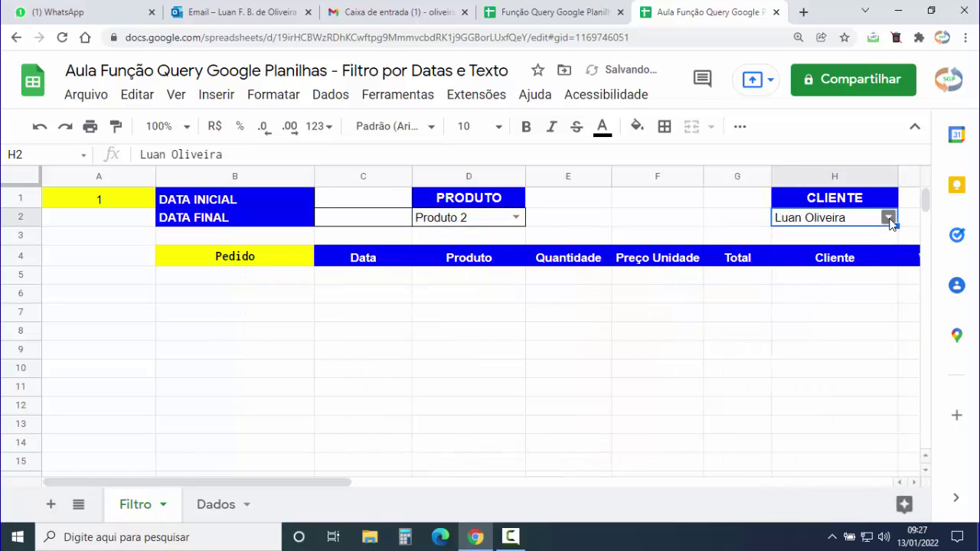
click(888, 217)
click(831, 263)
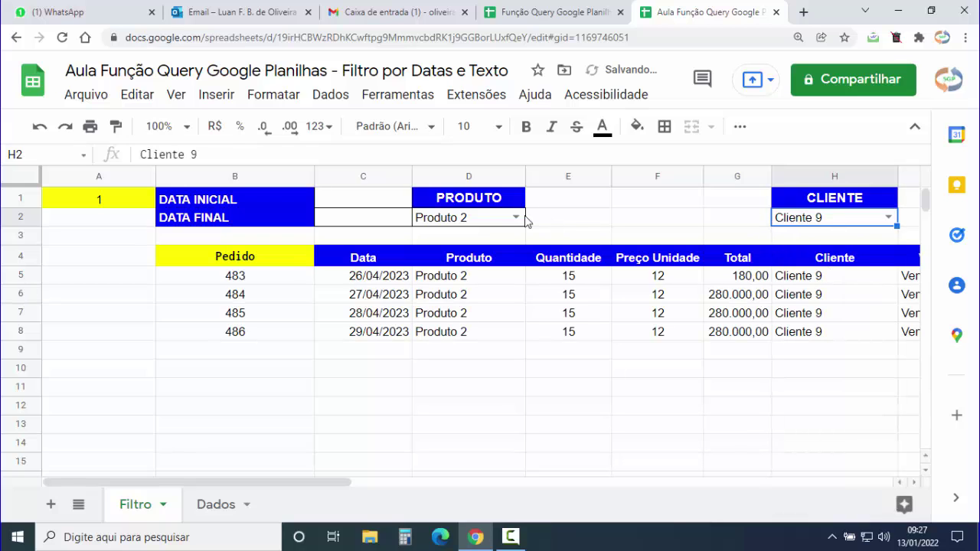
Clear the client filter in H2 and the product filter in D2
key(Delete)
click(469, 224)
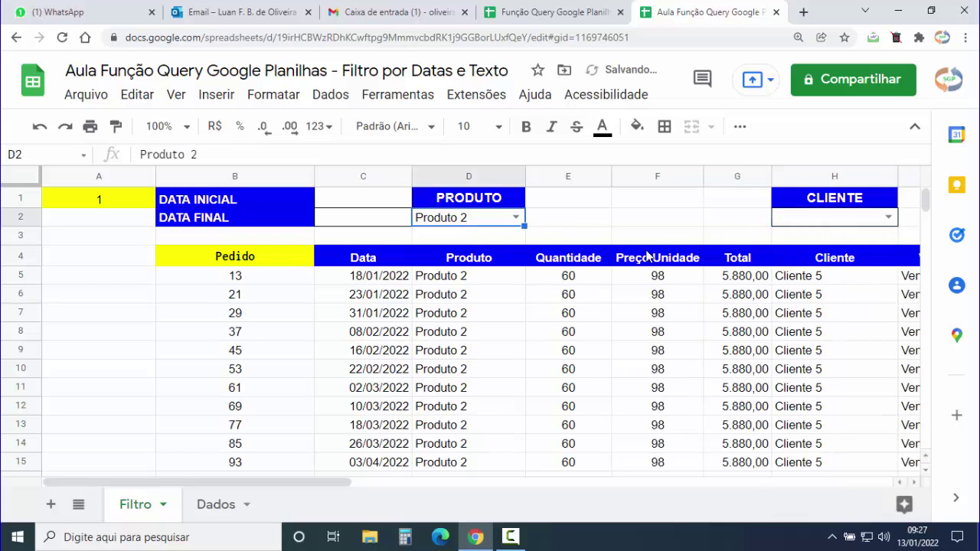
key(Delete)
Test the client filter alone by choosing Cliente 102 in H2, then clear it
click(888, 217)
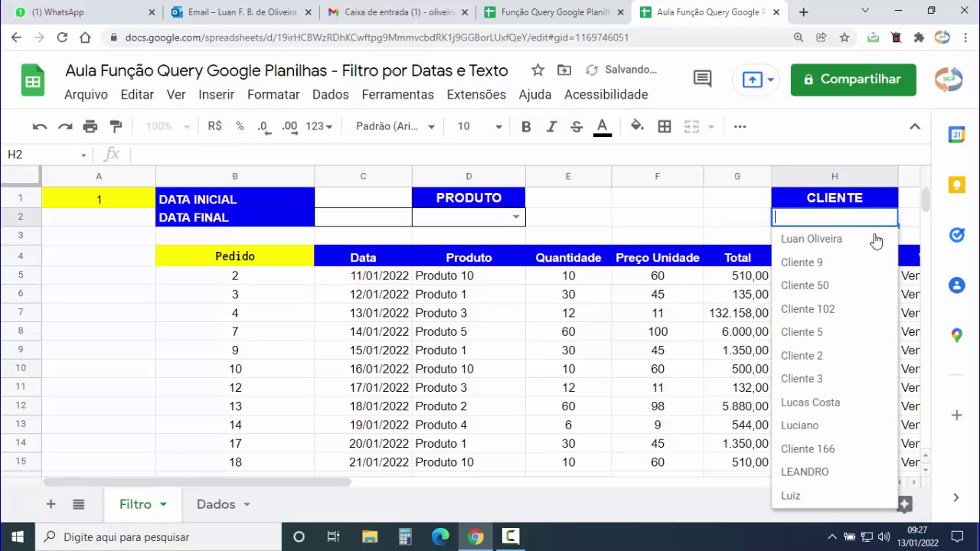
click(828, 311)
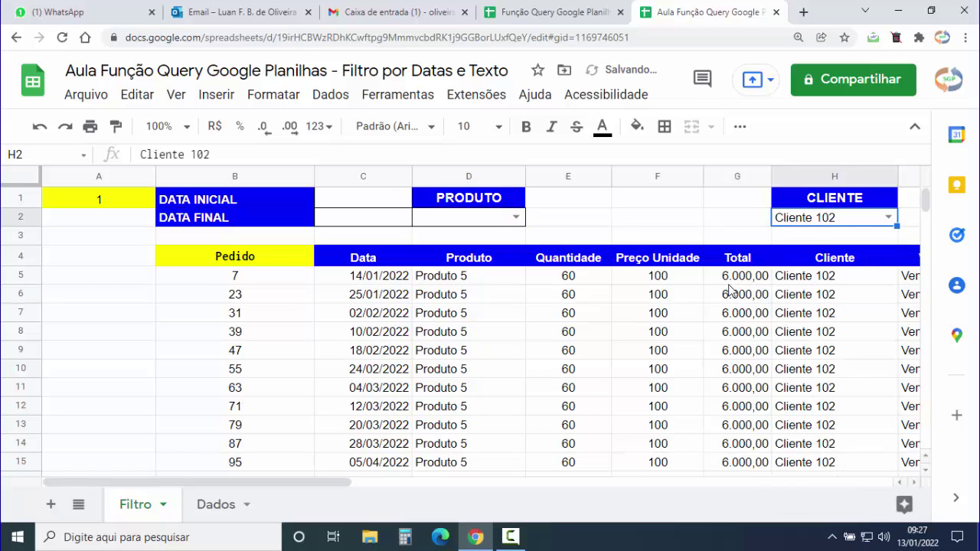
key(Delete)
Test the product filter alone by choosing Produto 12 in D2, then clear it
click(516, 218)
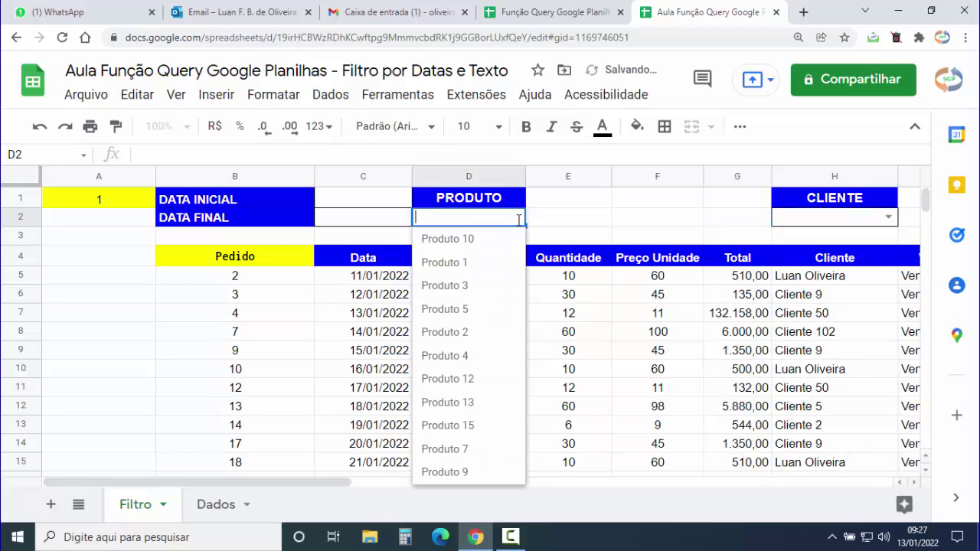
click(470, 378)
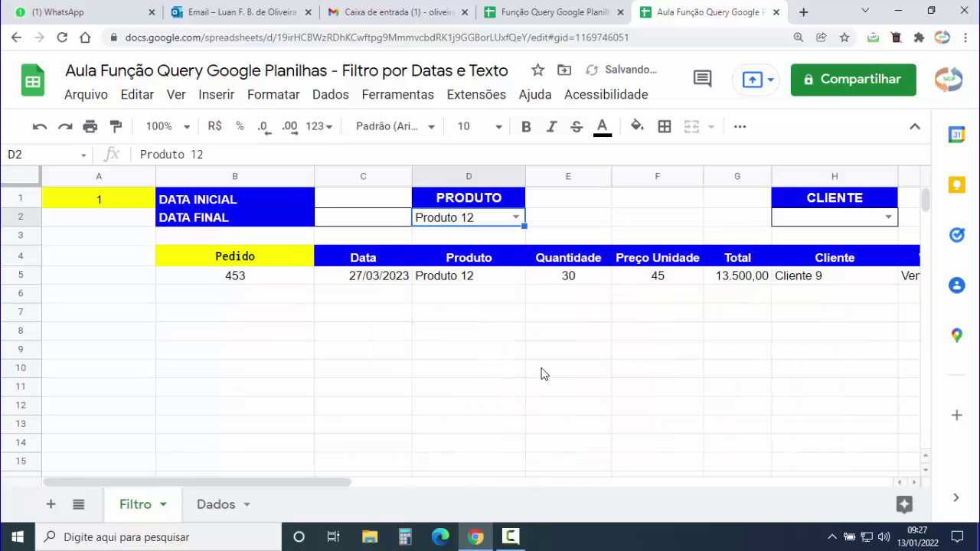
key(Delete)
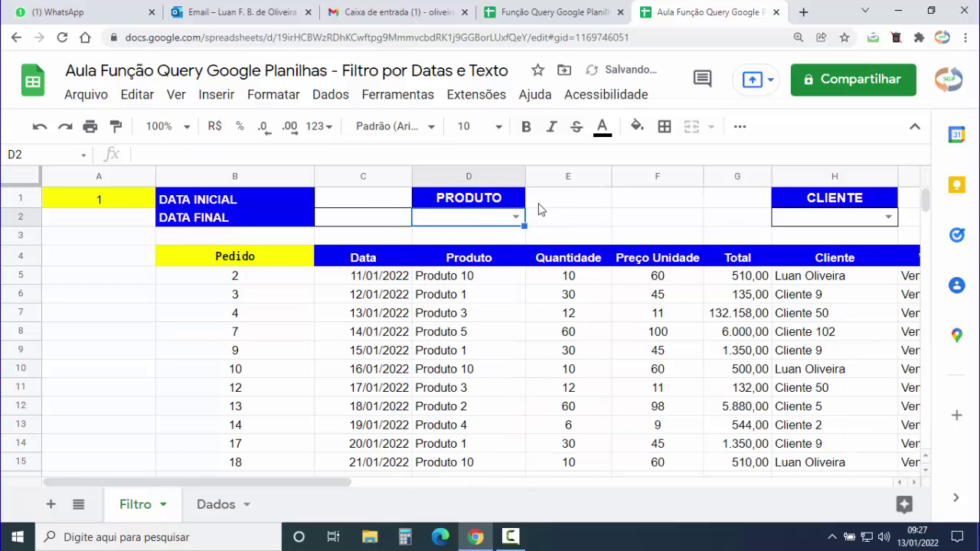
Enter 15/01/2022 as the DATA INICIAL in C1
click(366, 205)
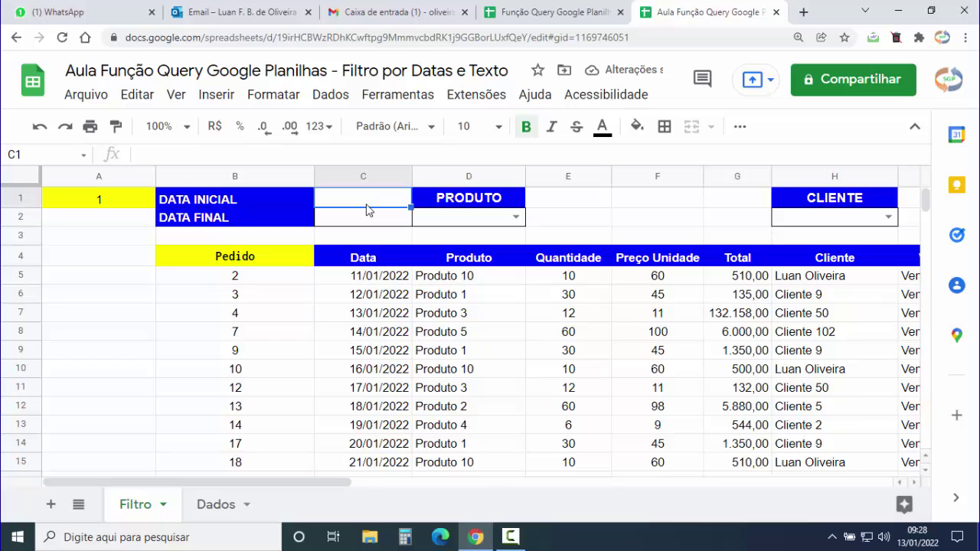
text(15/)
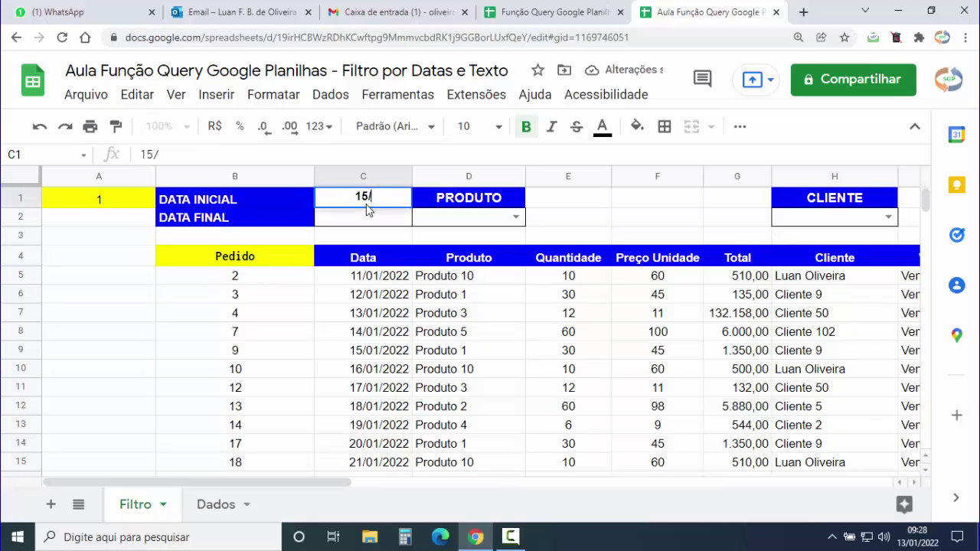
text(01/2022)
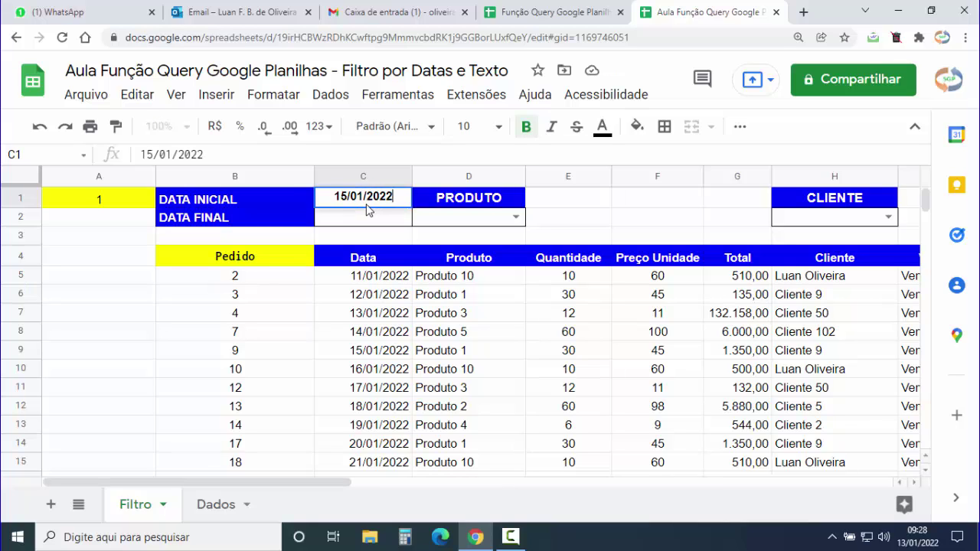
key(Return)
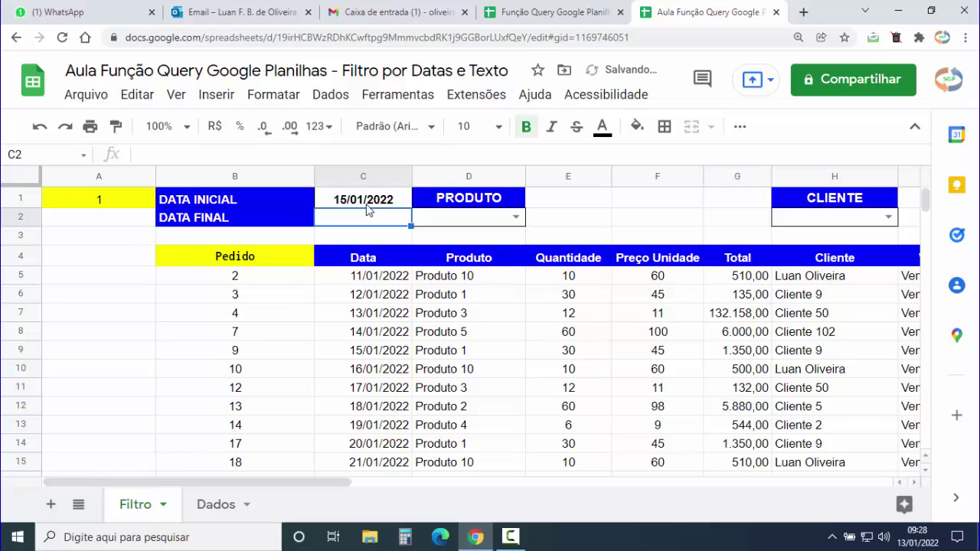
Enter 20/01/2022 as the DATA FINAL in C2
text(20/01/2)
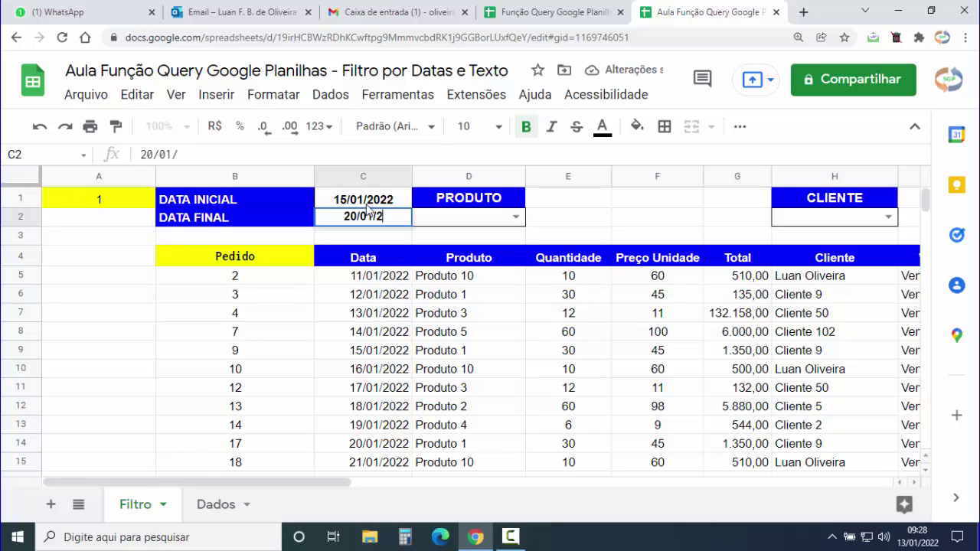
text(022)
key(Return)
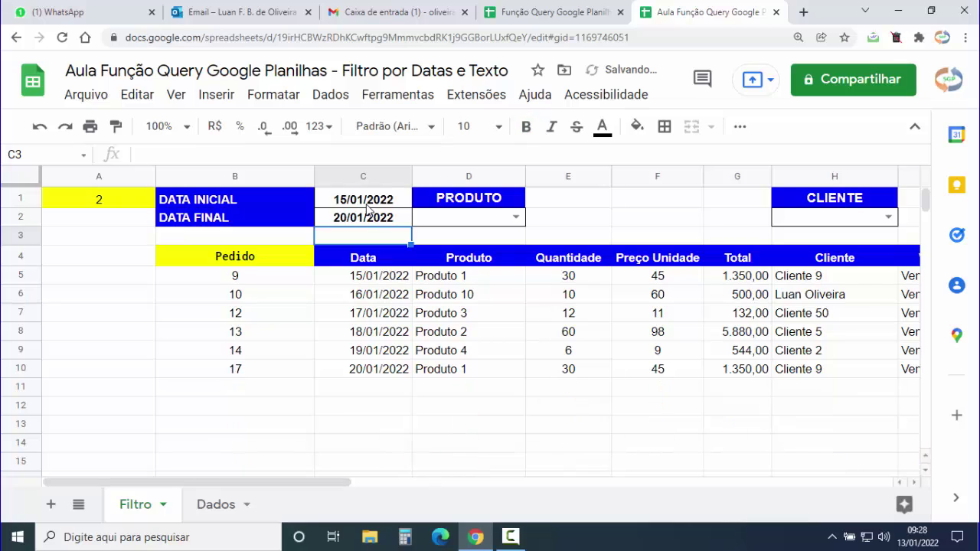
Test the date range combined with Produto 3 in D2 and the first listed client in H2, then clear both filters
click(516, 217)
click(470, 285)
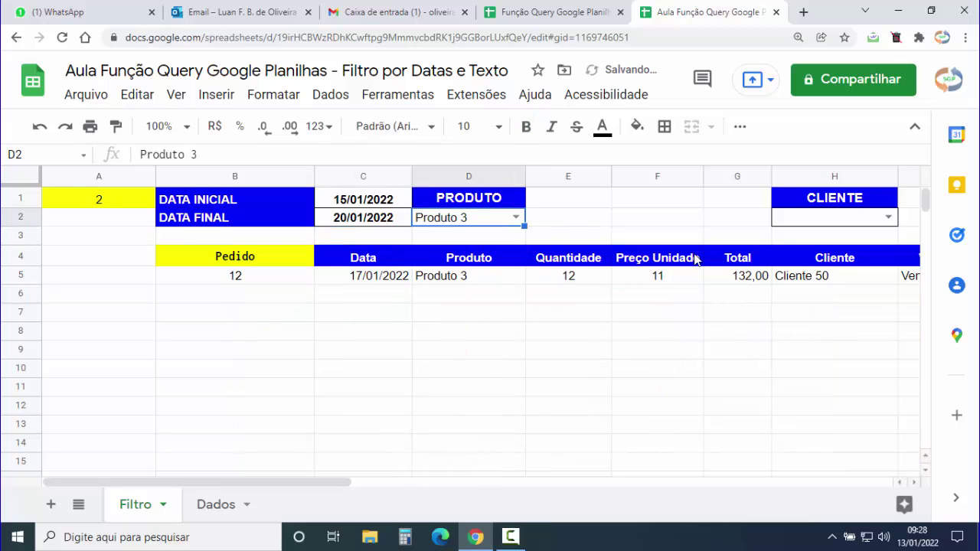
click(886, 221)
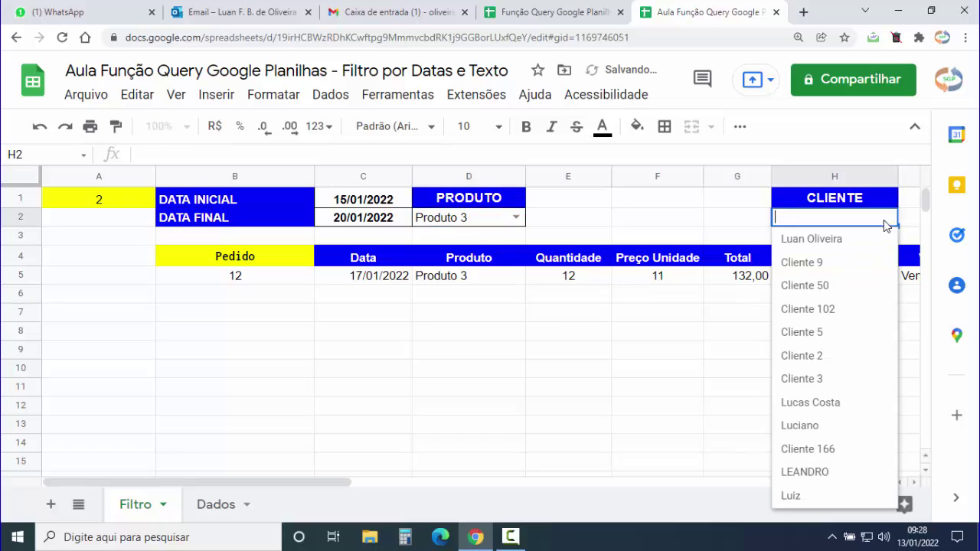
click(842, 241)
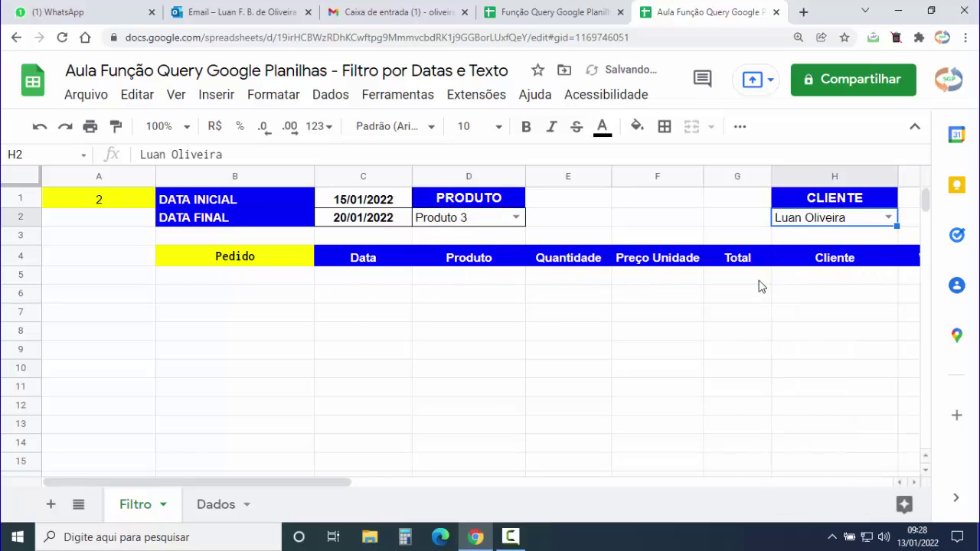
key(Delete)
click(470, 223)
key(Delete)
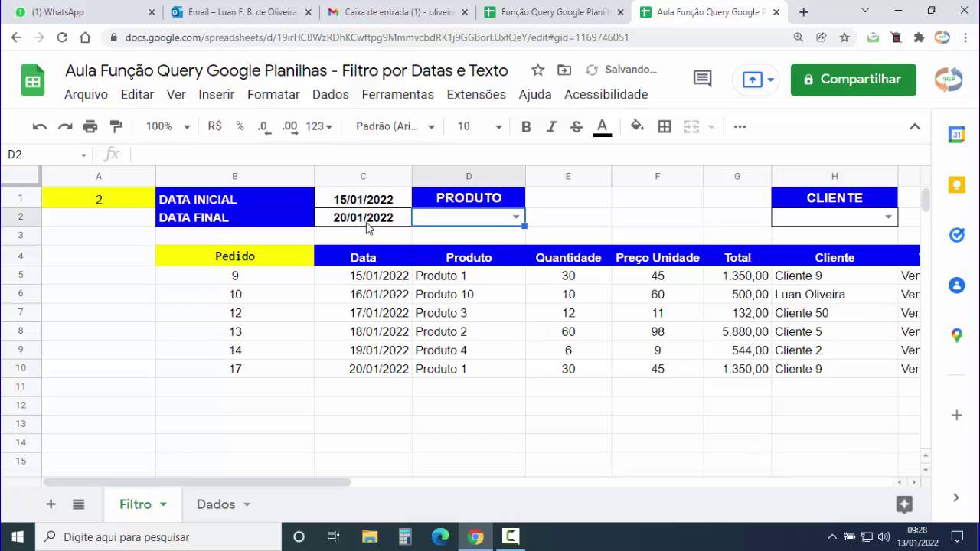
Clear the DATA FINAL in C2 and the DATA INICIAL in C1
click(372, 221)
key(Delete)
click(362, 203)
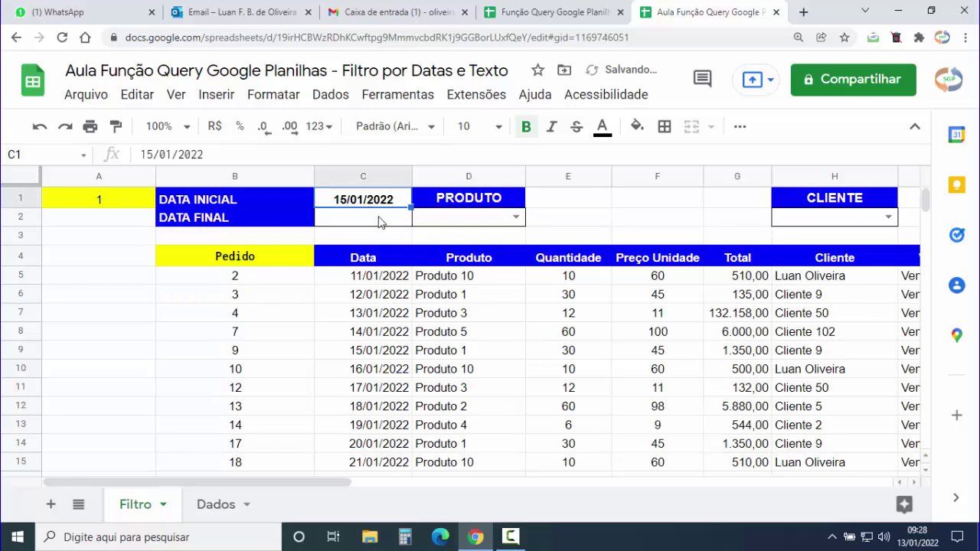
key(Delete)
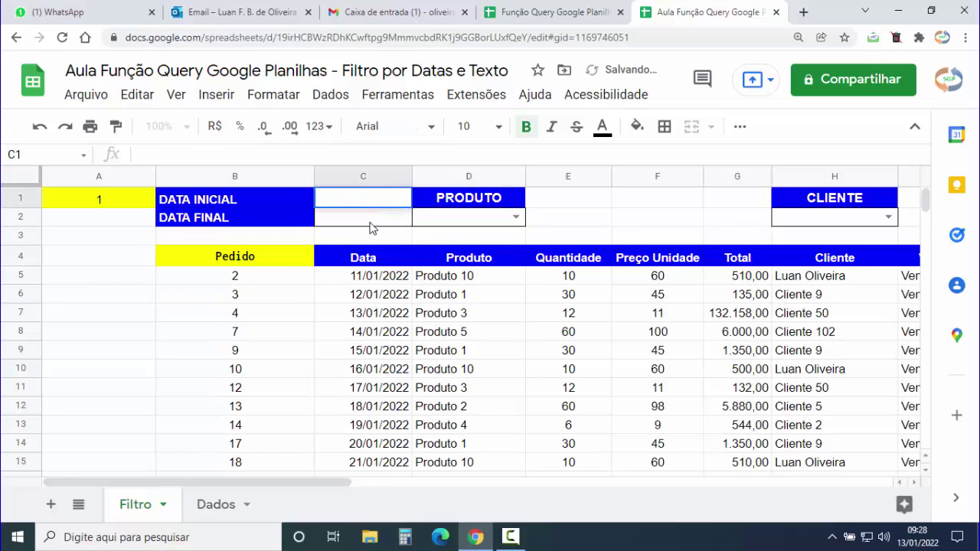
Display the full SE and QUERY formula of cell B4 by enlarging the formula area
click(80, 267)
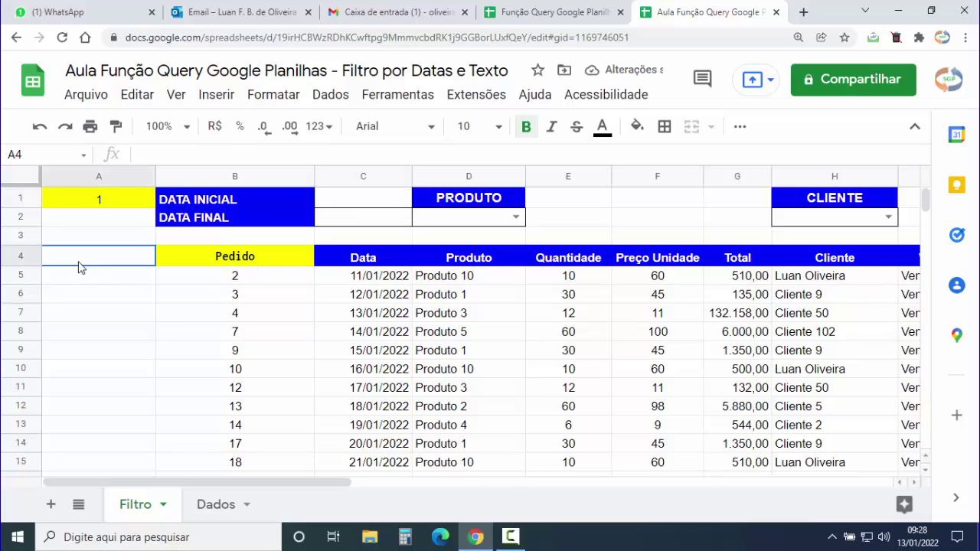
click(195, 260)
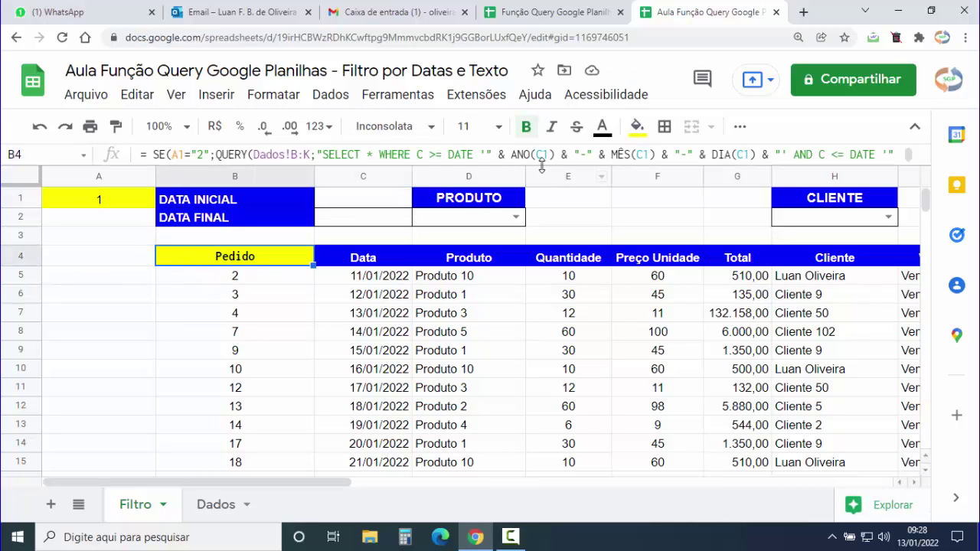
drag(541, 163, 548, 252)
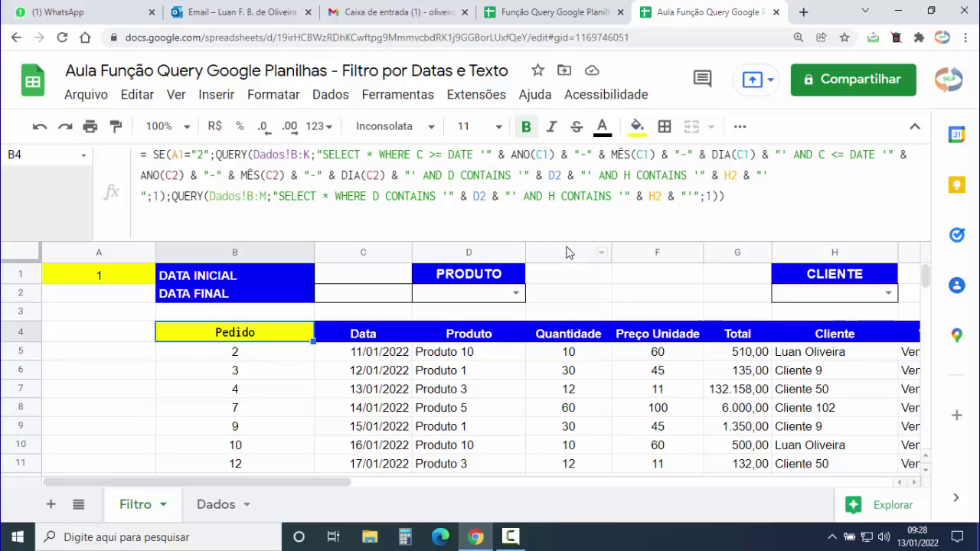